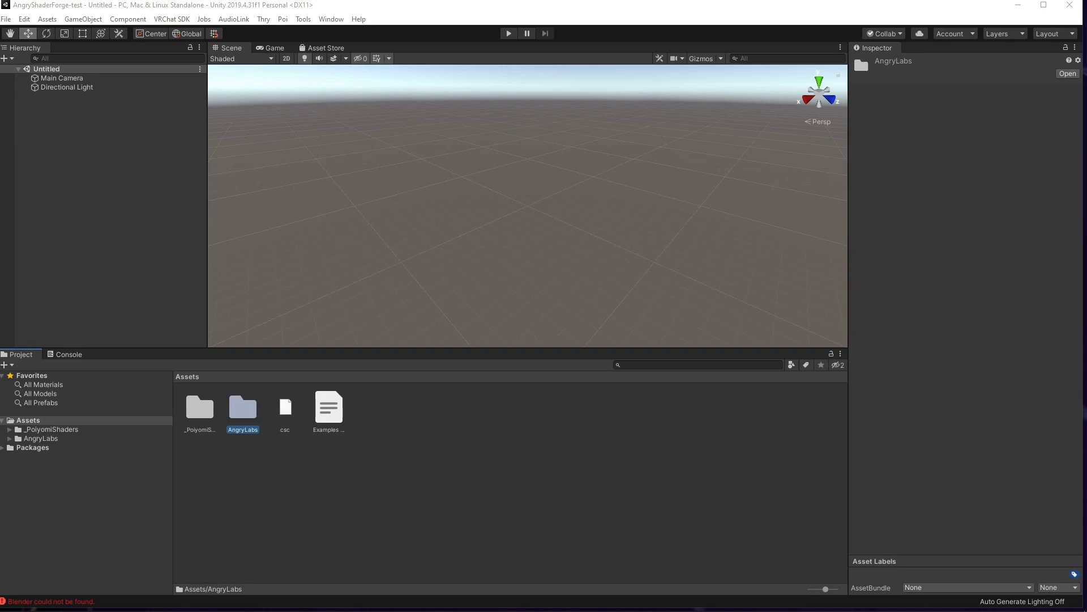
left_click(304, 19)
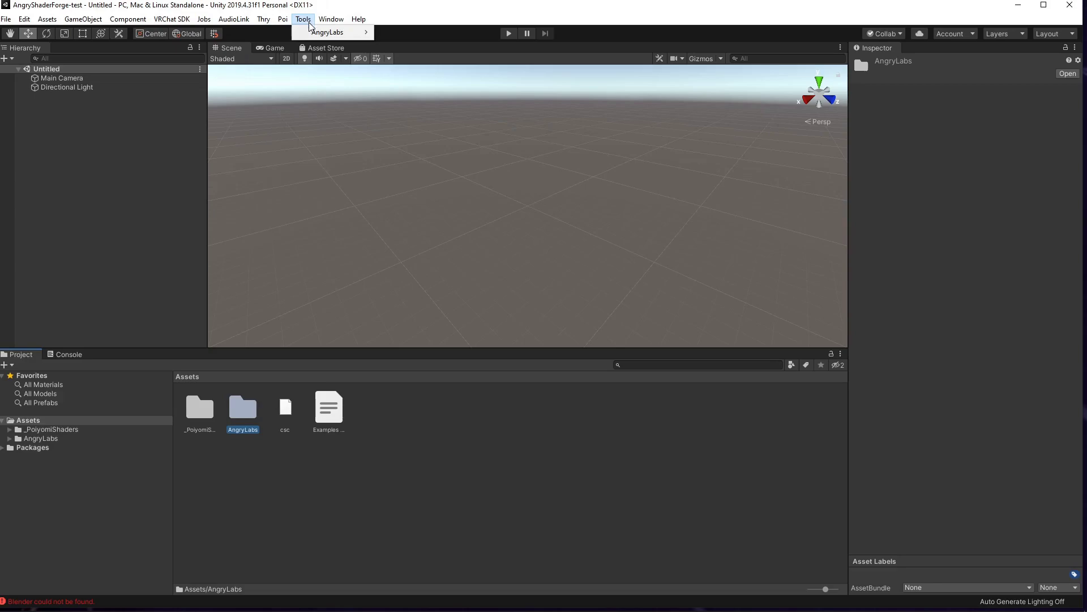
mouse_move(328, 34)
mouse_move(417, 36)
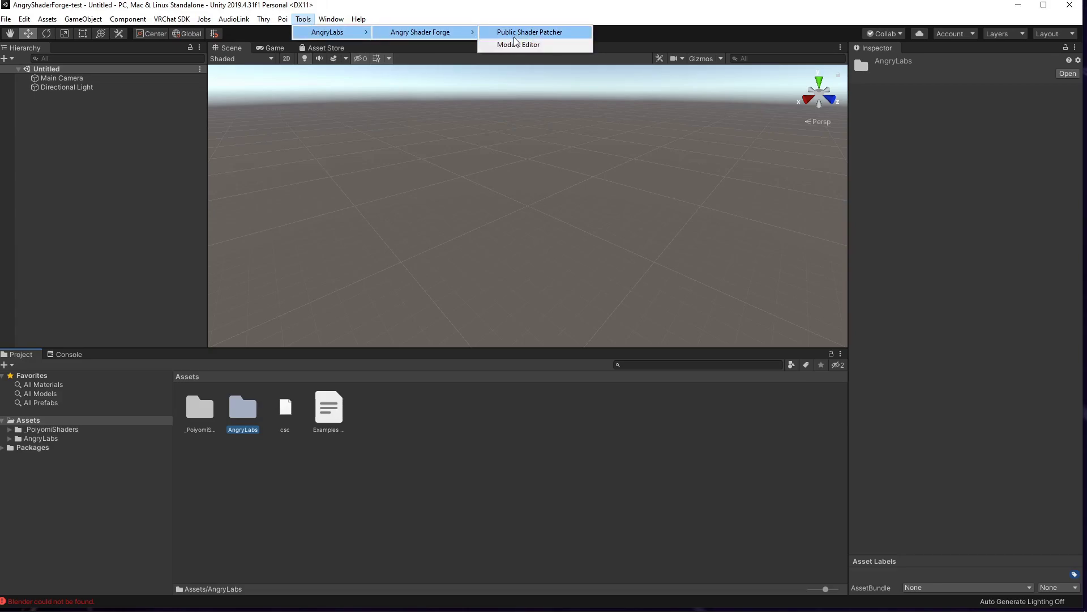
left_click(239, 504)
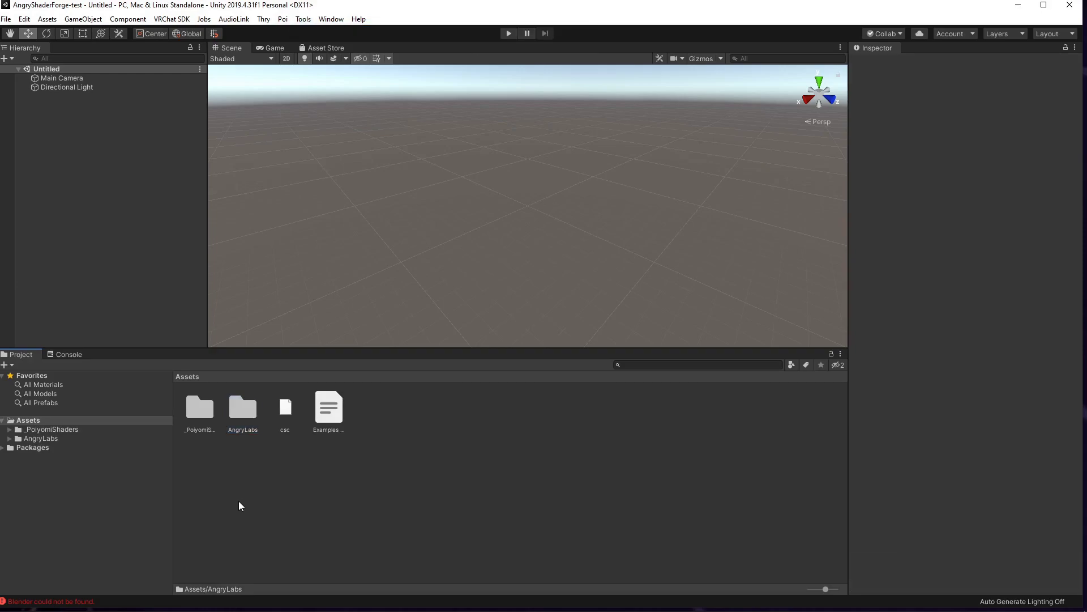
Open the examples scene from the AngryLabs/AngryShaderForge/examples folder.
double_click(238, 417)
double_click(199, 410)
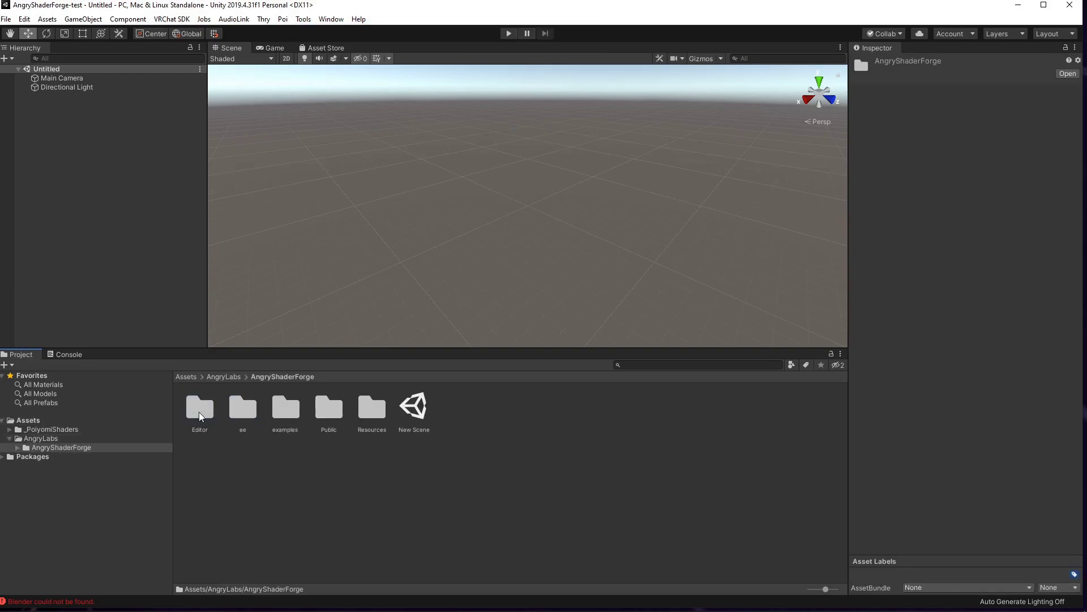
double_click(284, 411)
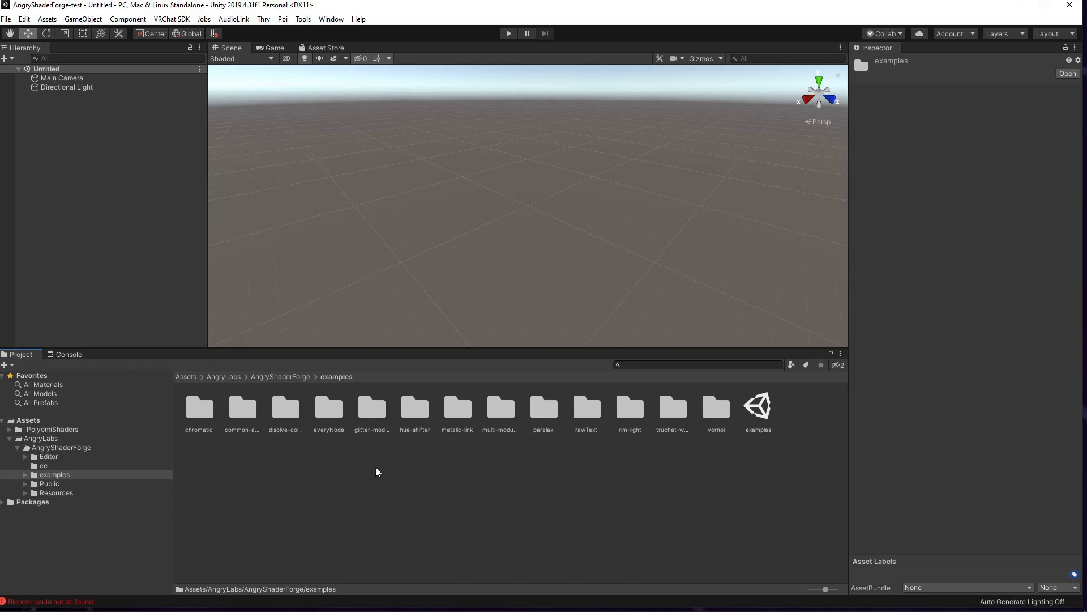
double_click(759, 408)
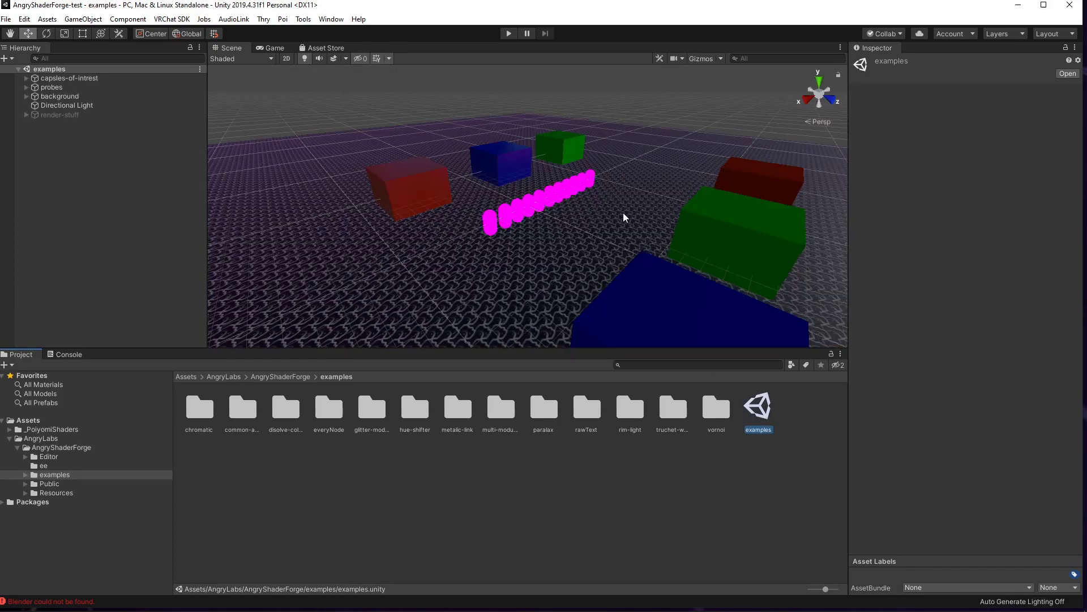
Select the rim-example capsule, the second one in the row of capsules in the scene.
right_click_drag(606, 240, 484, 171)
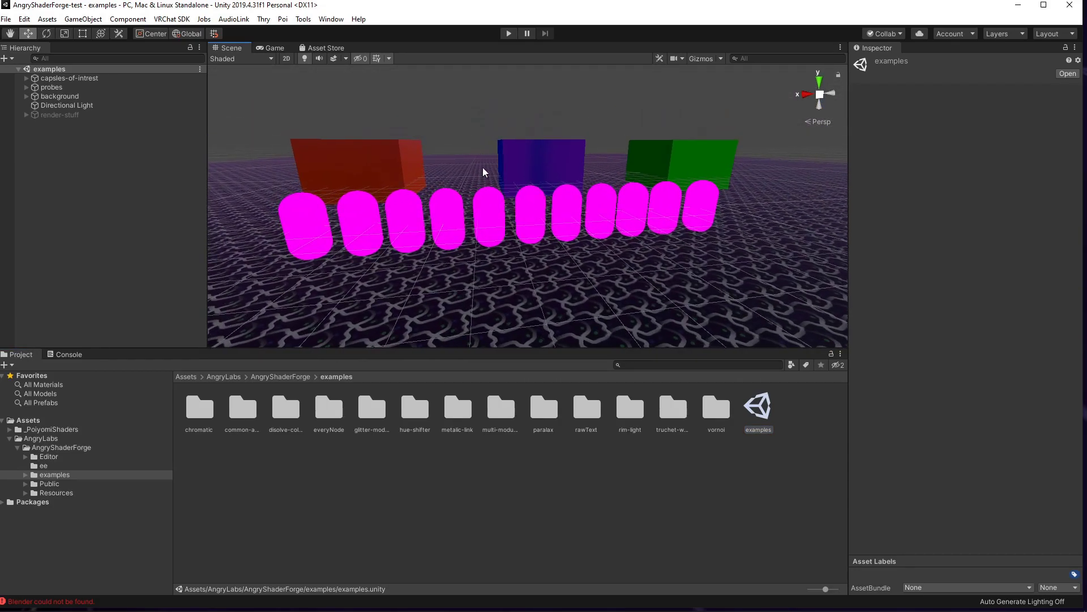
left_click(465, 135)
left_click(368, 225)
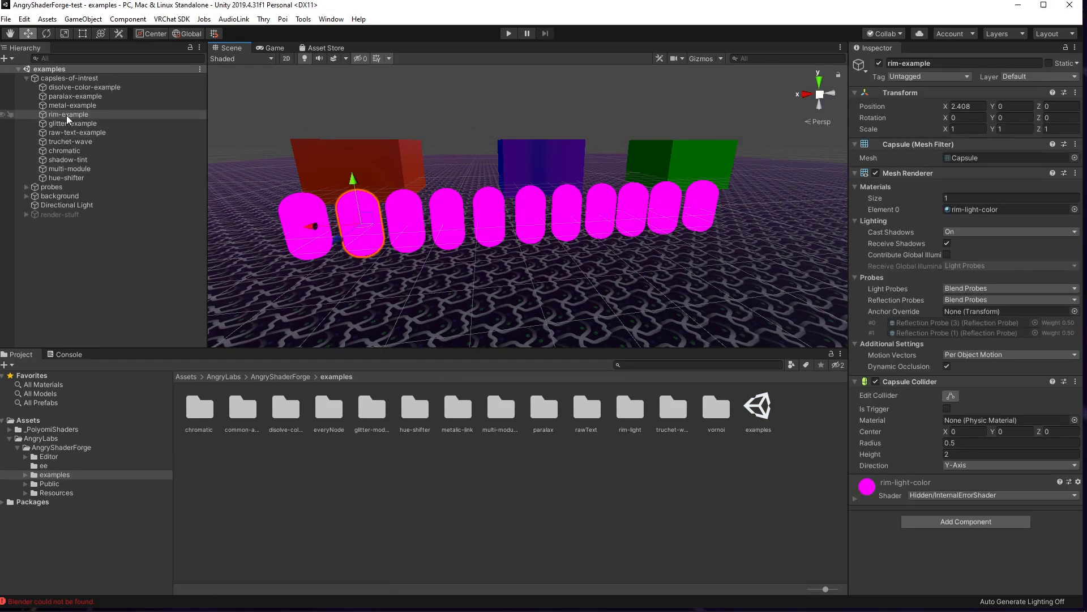
Open the rim-light-color graph from the rim-light example folder in the Module Editor and bring all its nodes into view.
double_click(629, 413)
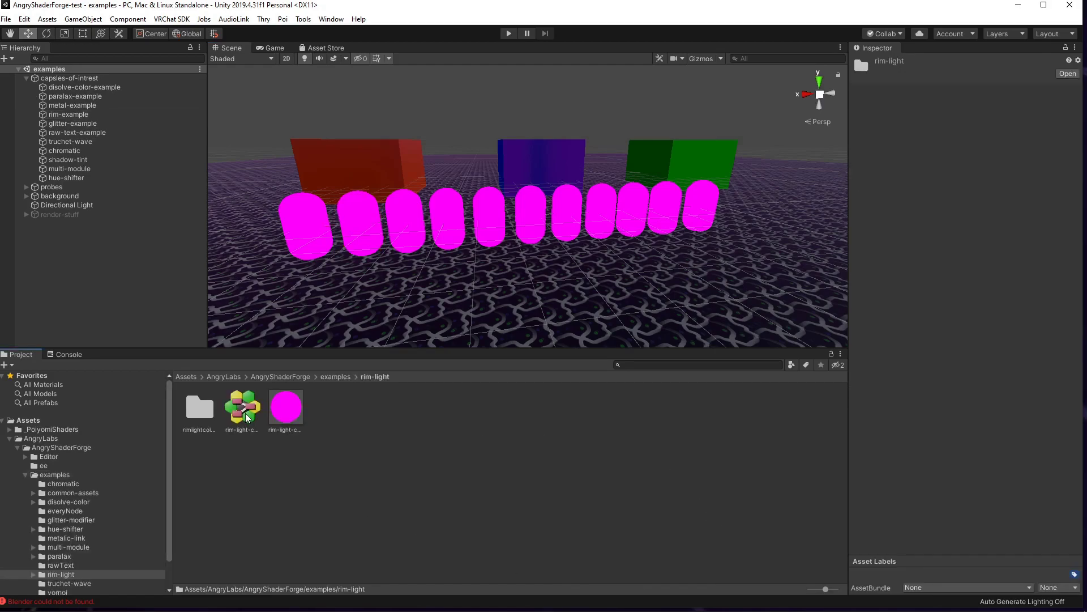
left_click(245, 417)
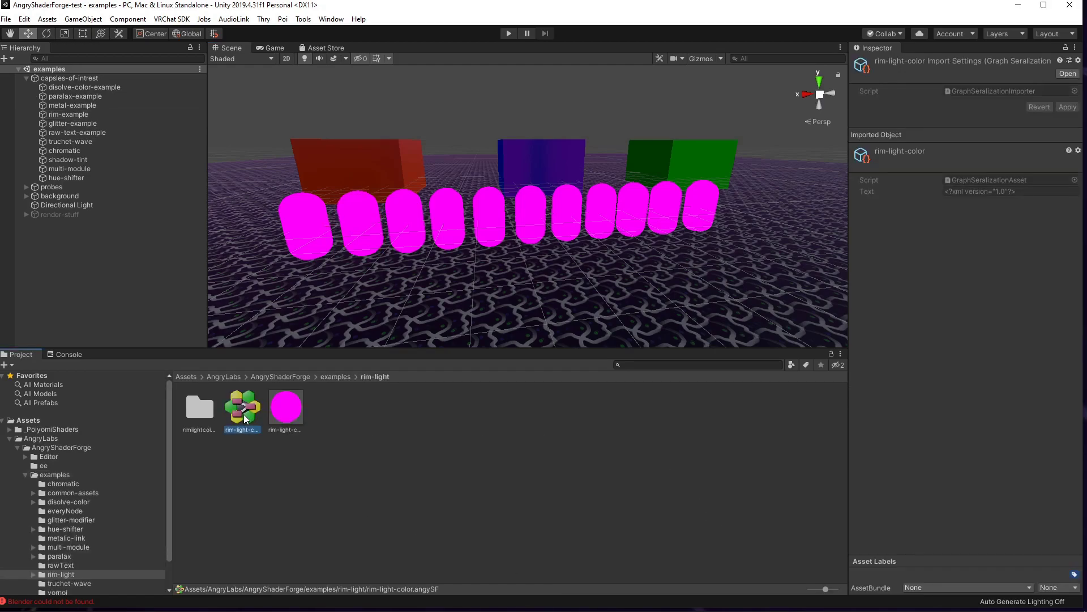
double_click(243, 416)
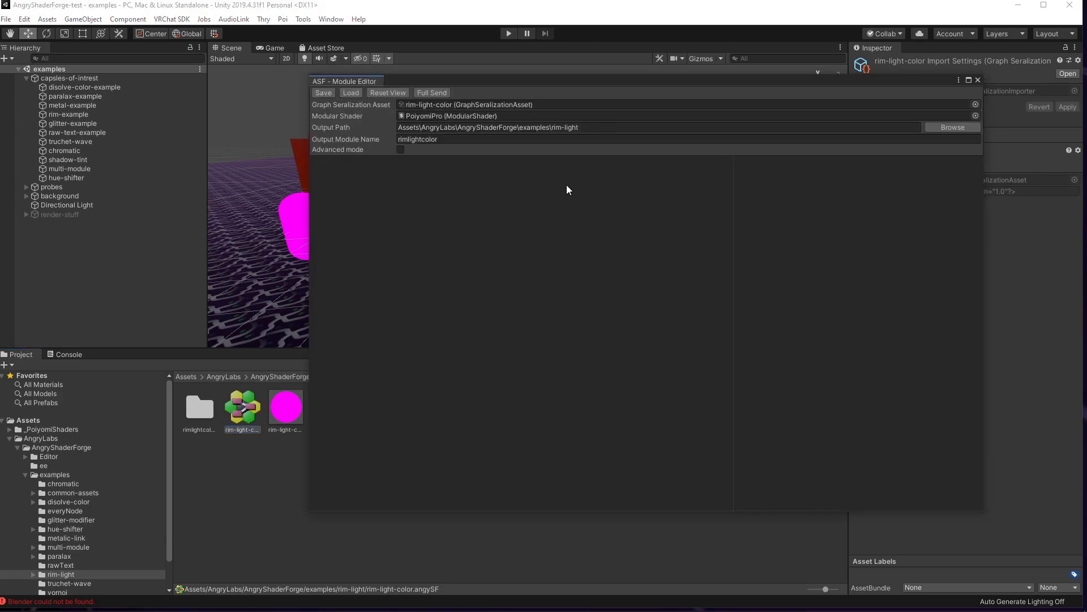
left_click(396, 92)
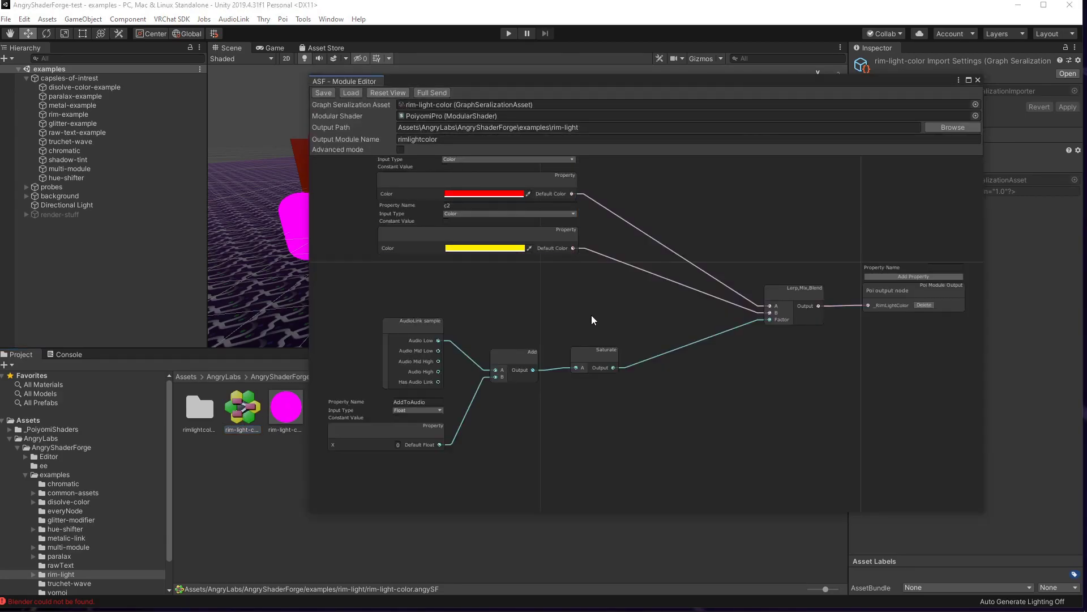
middle_click_drag(590, 314, 610, 348)
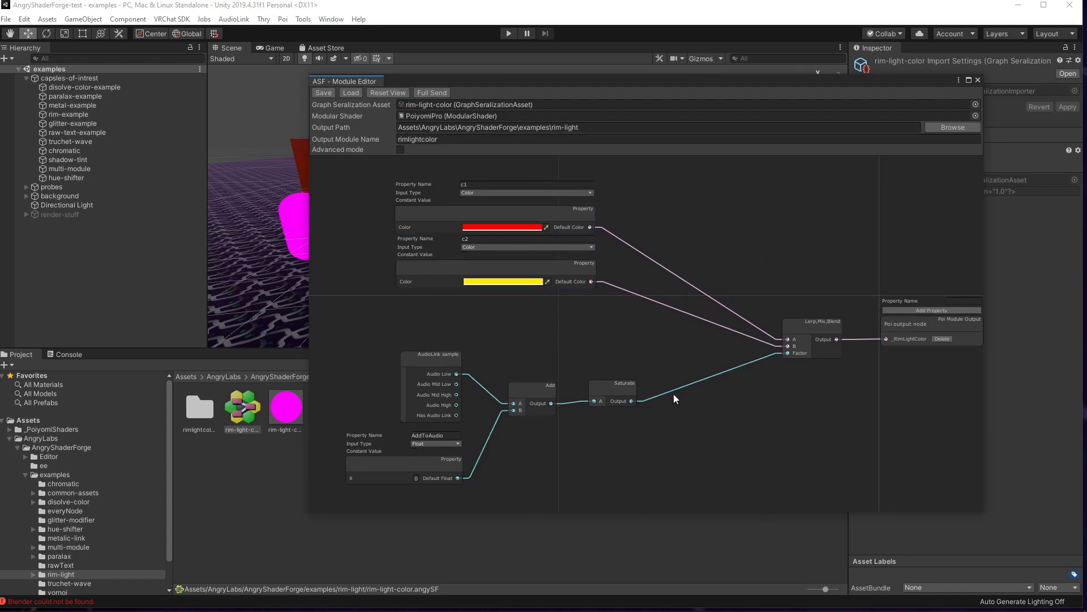
Locate the assigned graph asset and modular shader in the project, and review the output path and output module name.
left_click(521, 193)
left_click(432, 104)
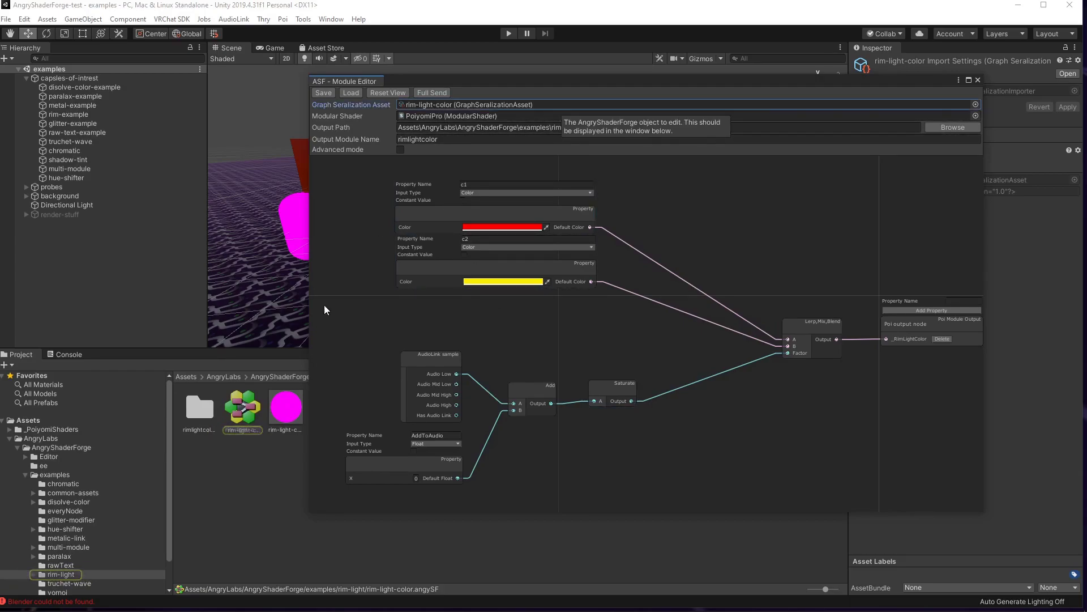
left_click(449, 116)
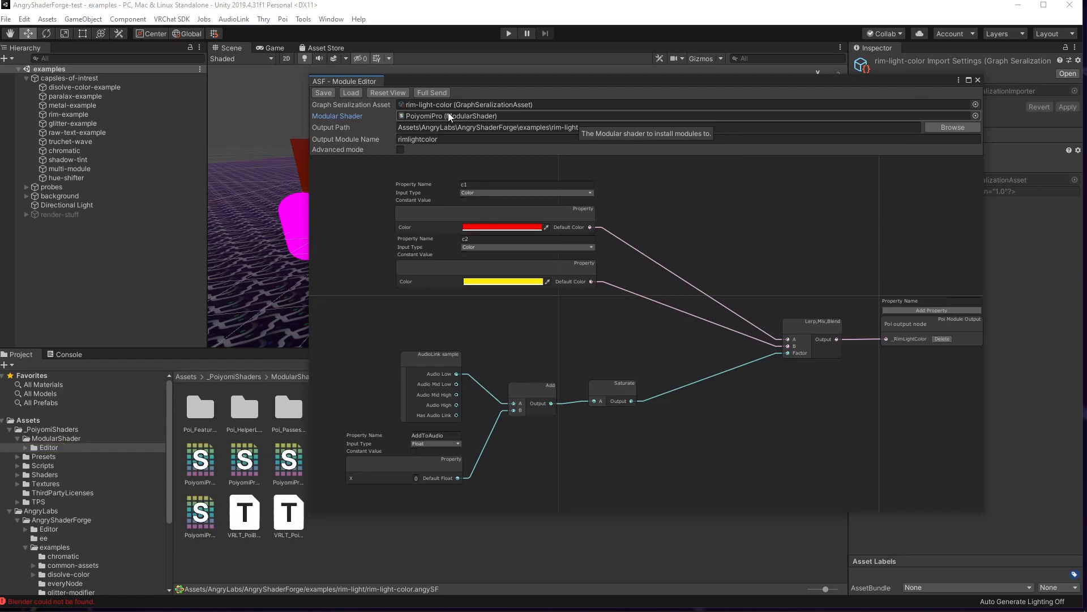
left_click(448, 105)
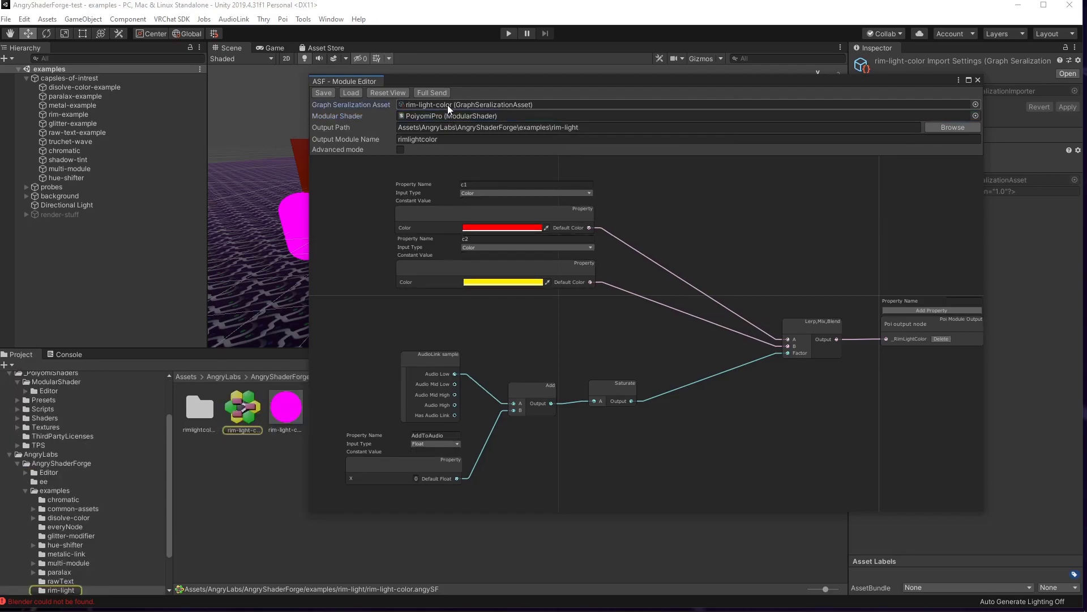
left_click(586, 128)
left_click(586, 129)
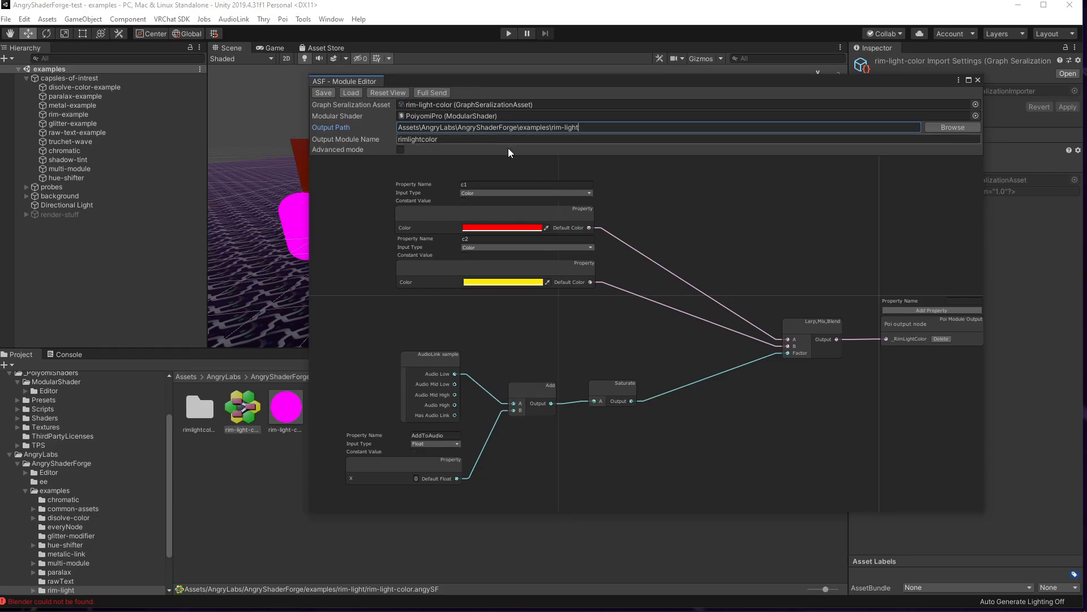
key("Tab")
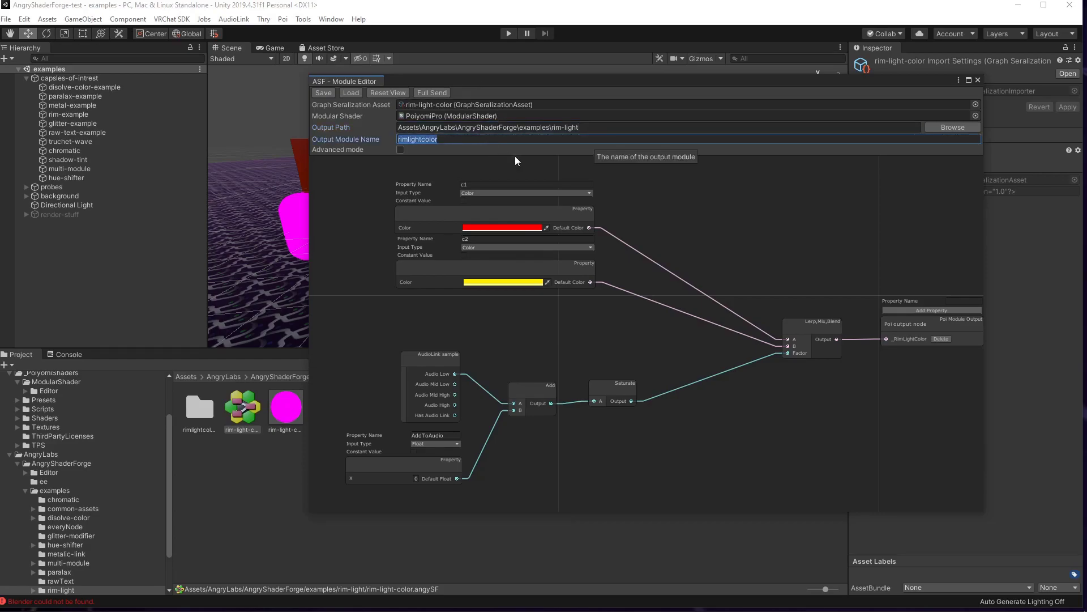
Temporarily show the advanced mode options and toggle Make Copy of Modular Shader off and back on.
left_click(401, 150)
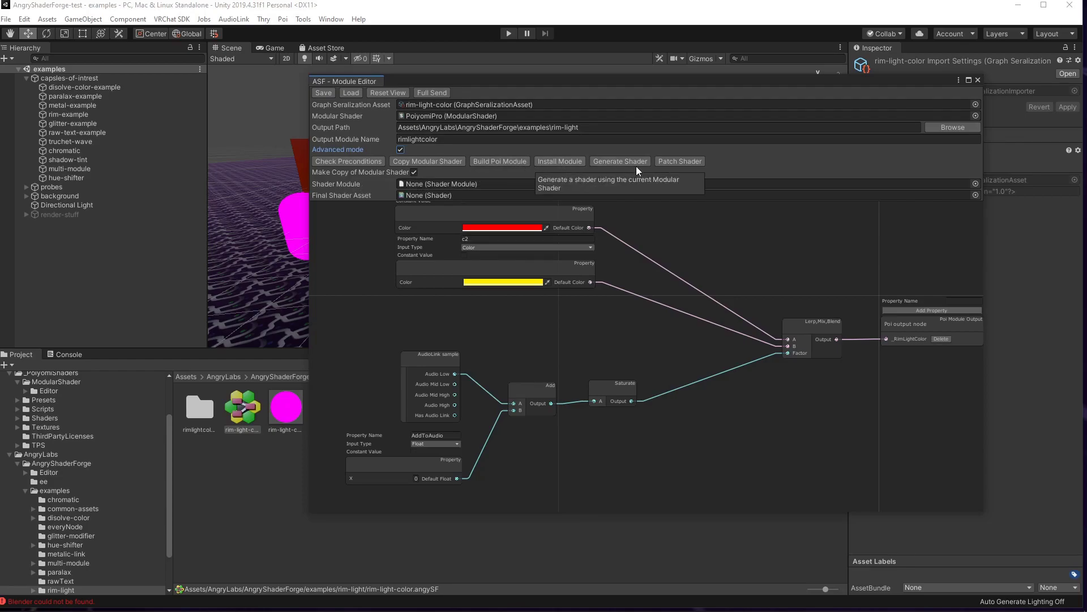
left_click(415, 172)
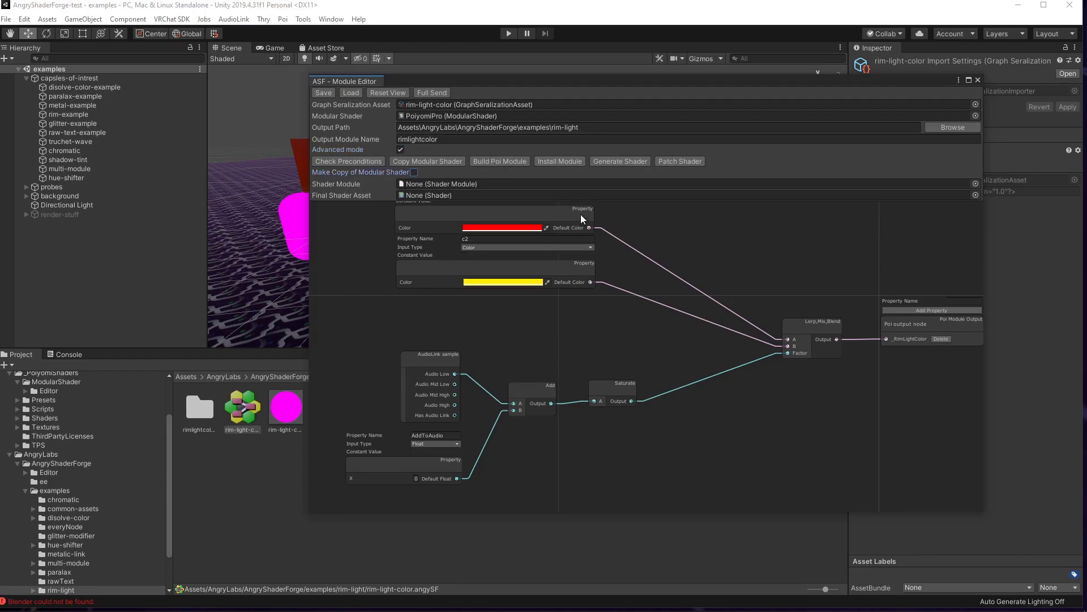
left_click(414, 172)
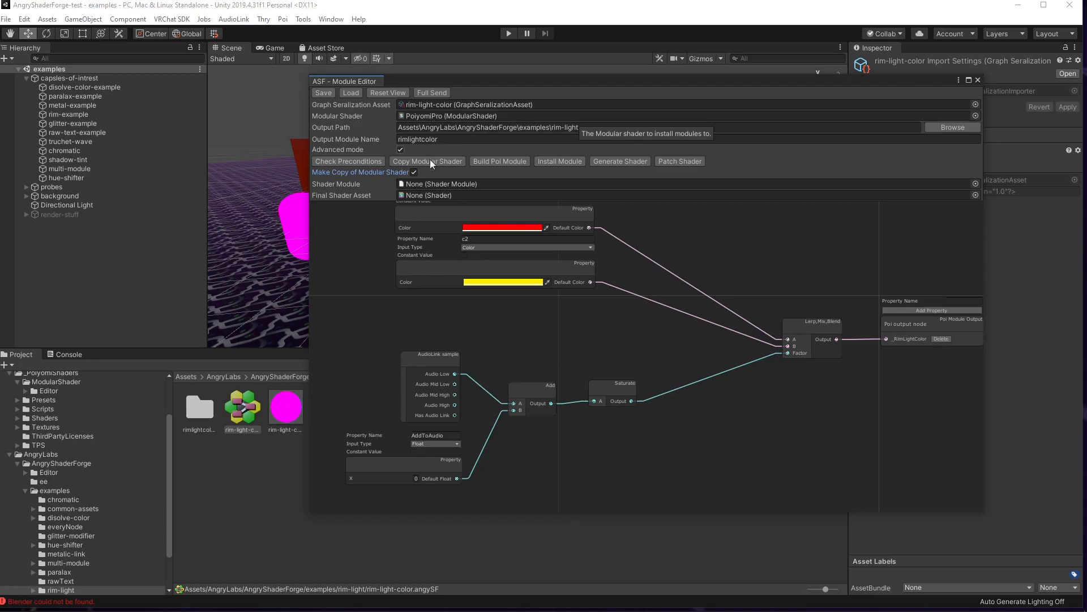
left_click(400, 150)
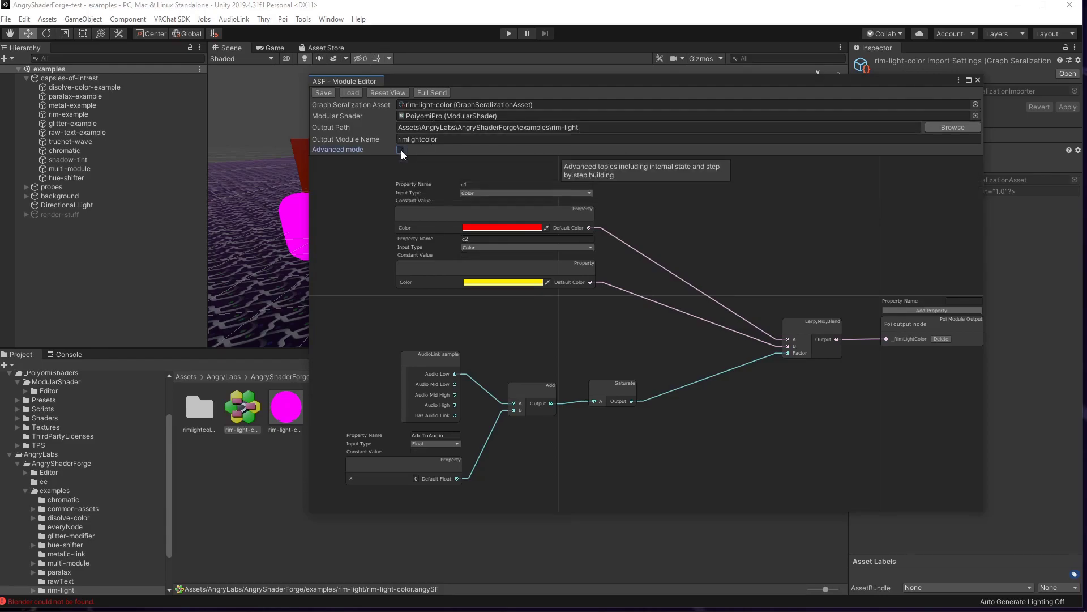
Run Full Send to build the rimlightcolor module and shader from the graph, and close the Module Editor.
left_click(434, 93)
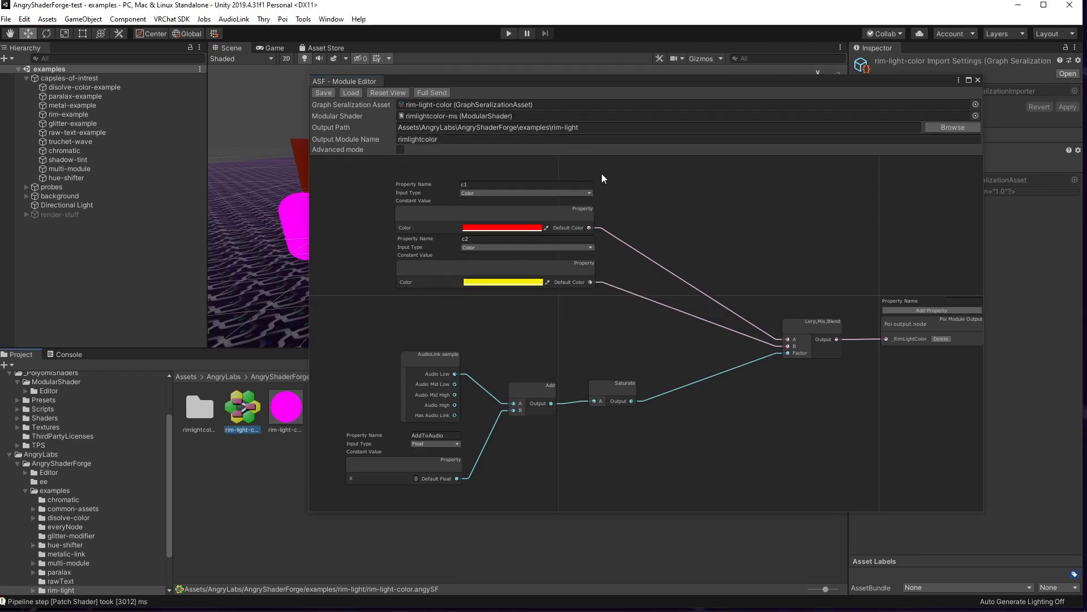
left_click(978, 80)
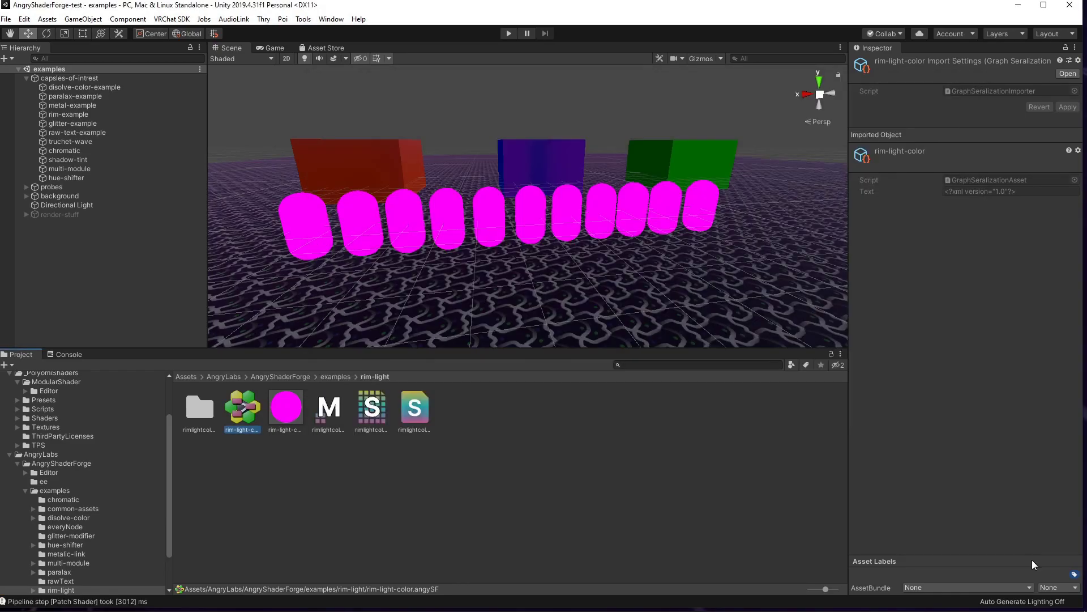
Assign the generated rimlightcolor shader to the rim-light-color material and inspect the rim-example capsule up close.
left_click_drag(424, 417, 282, 413)
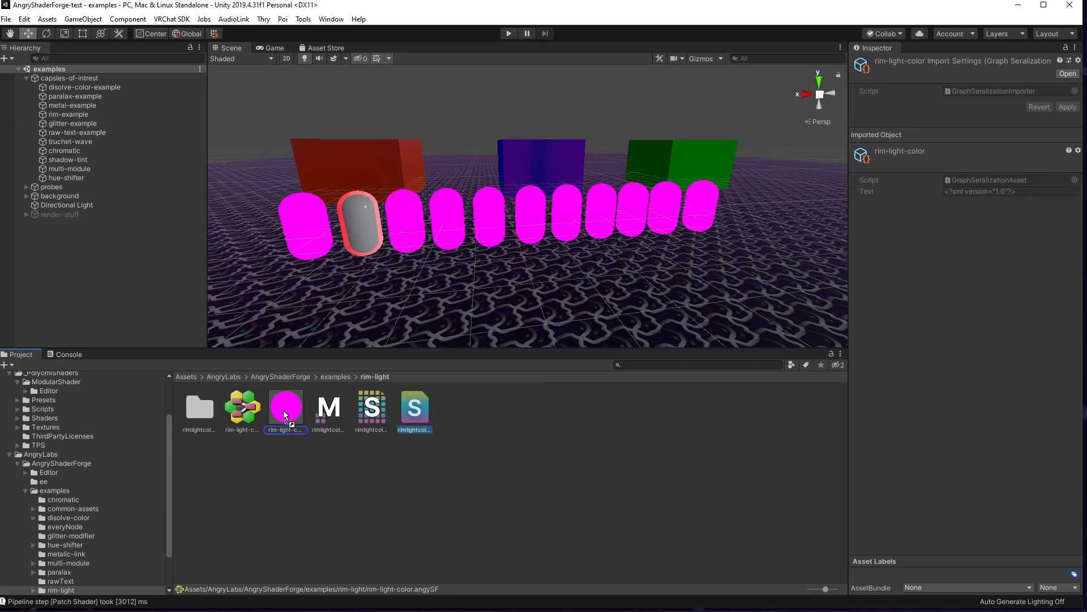
left_click_drag(294, 409, 286, 408)
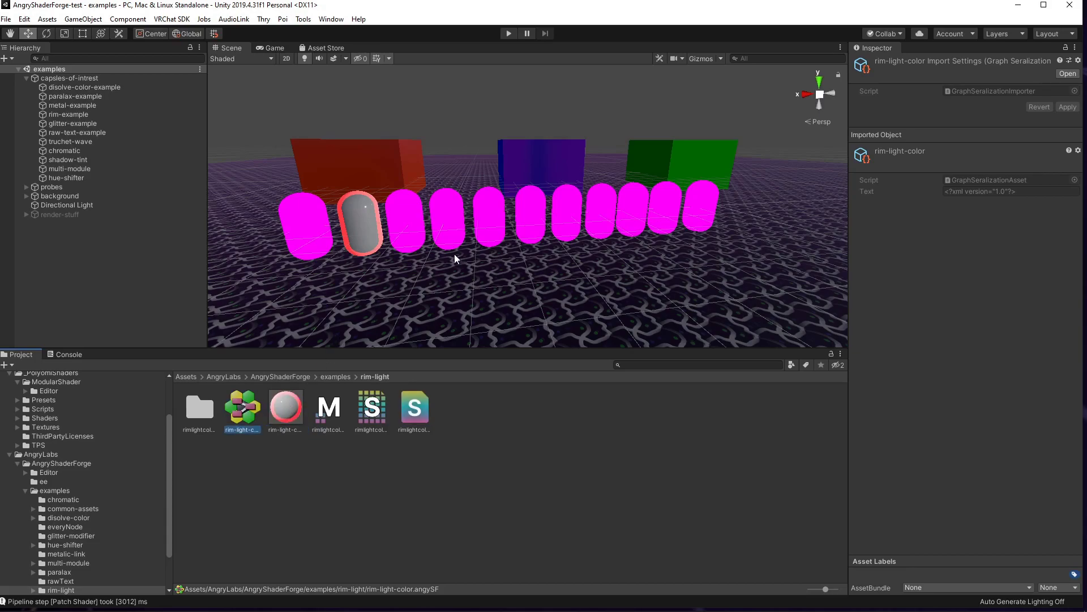
right_click_drag(390, 233, 437, 185)
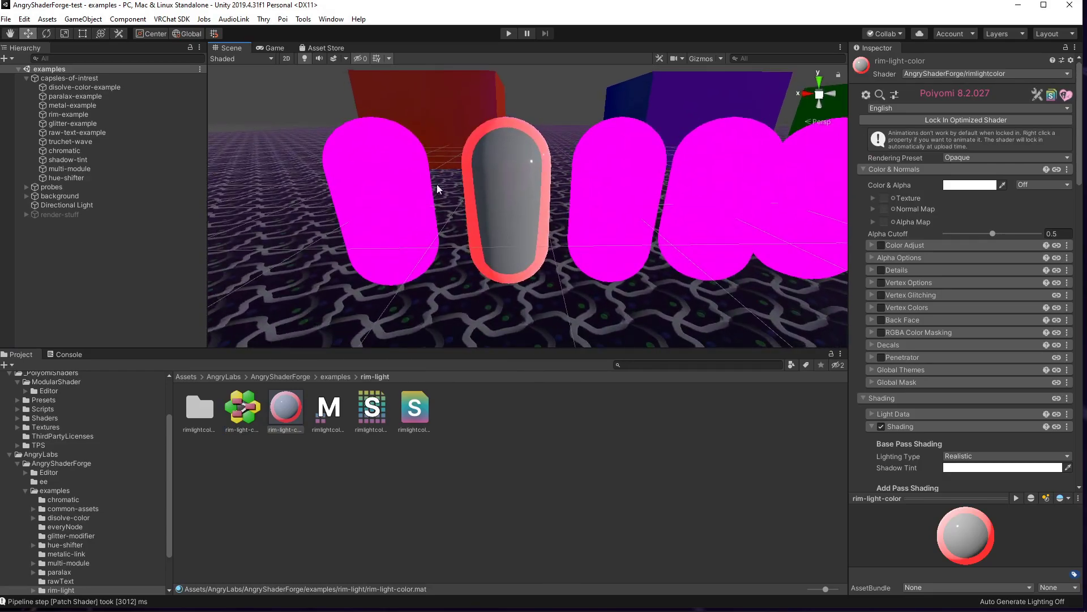
Enter play mode, return to the Scene view and activate the render-stuff object.
left_click(508, 34)
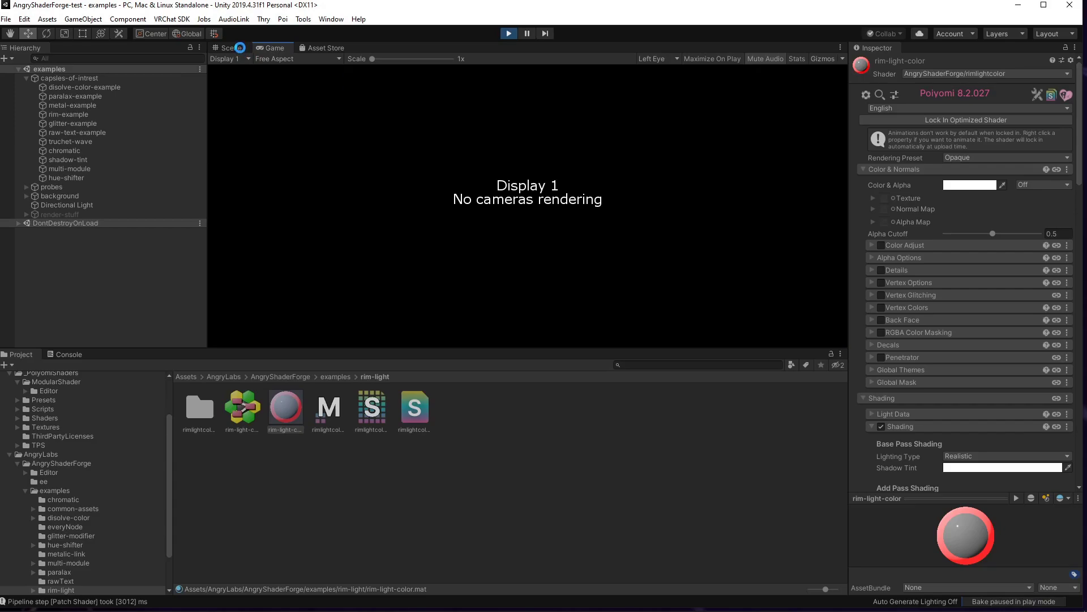
left_click(230, 48)
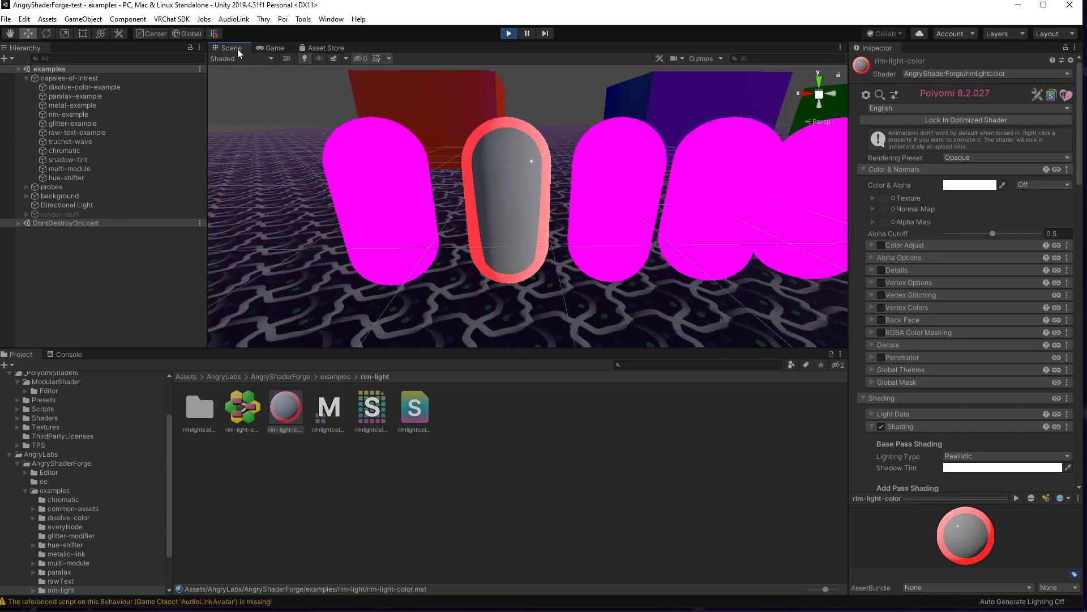
left_click(58, 215)
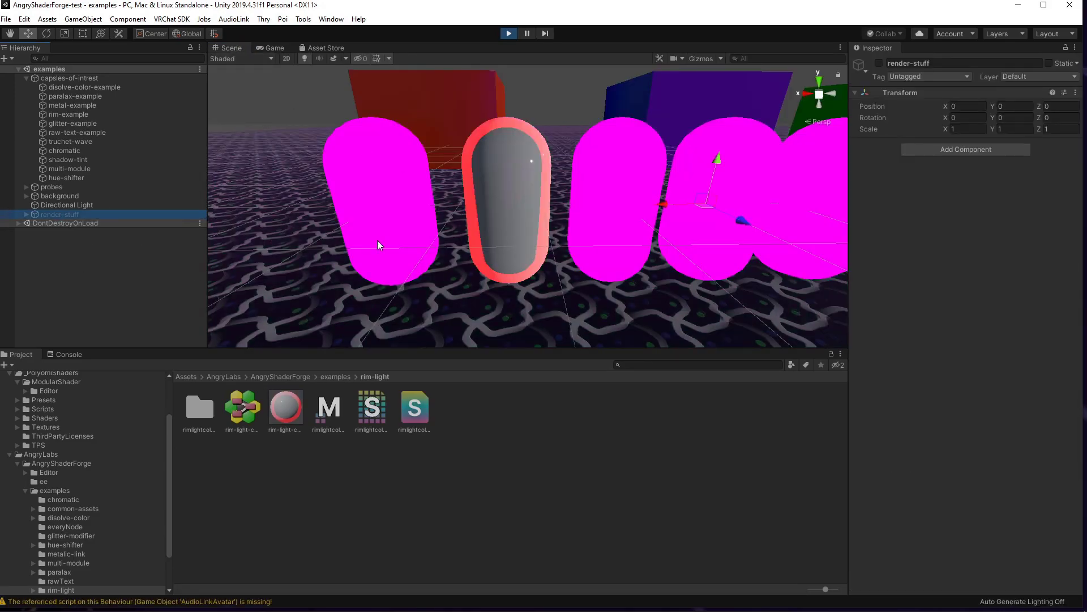
left_click(880, 63)
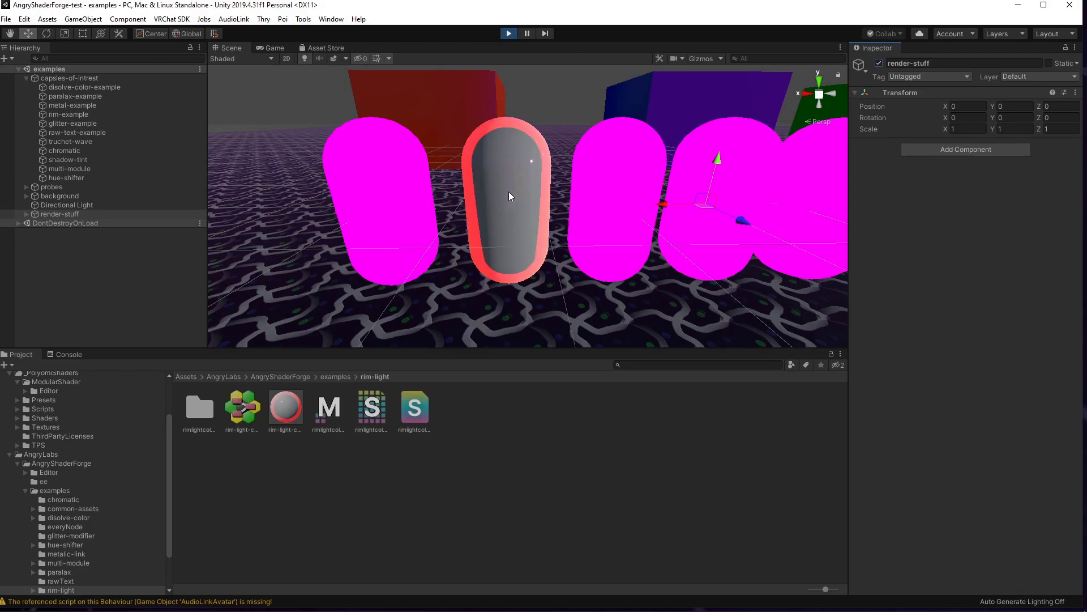
Set the rimlightcolor c1 color on the rim-example capsule's material to green (00FF20).
left_click(501, 176)
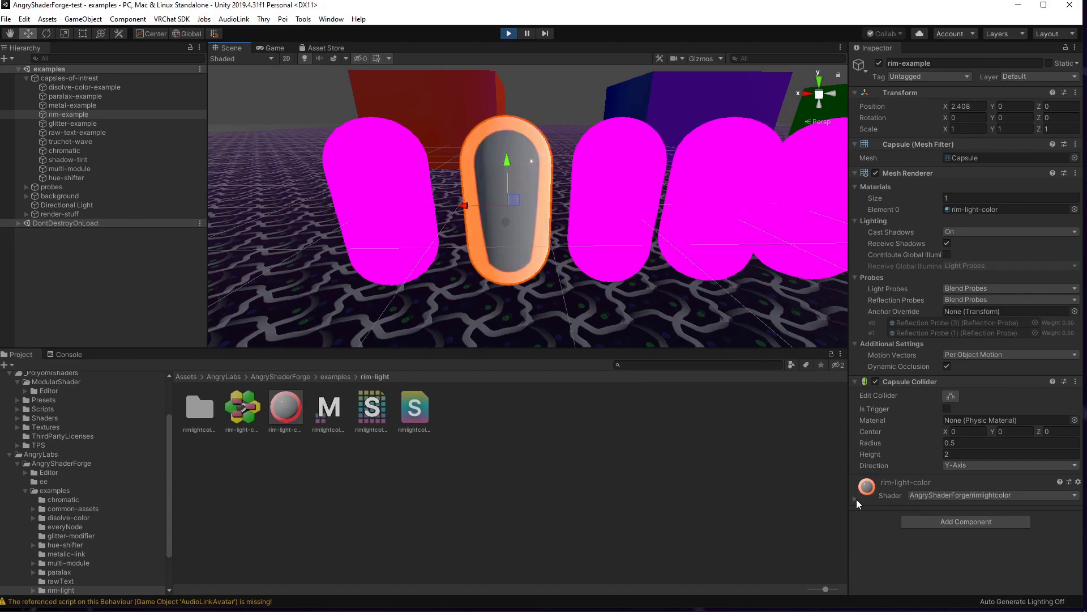
left_click(856, 498)
scroll(893, 449, "down", 15)
scroll(893, 450, "down", 10)
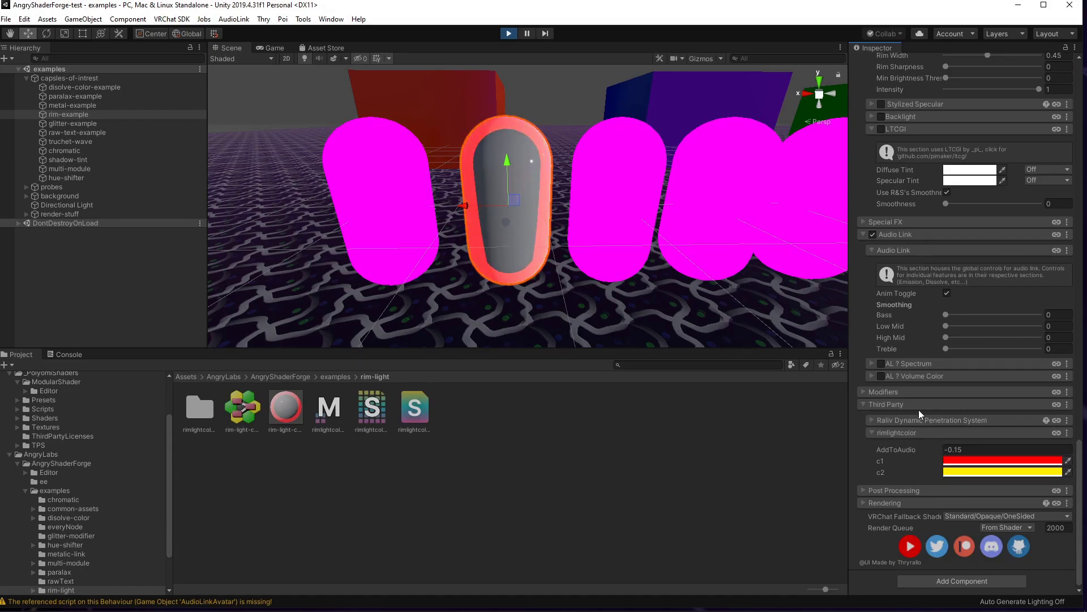
left_click(970, 466)
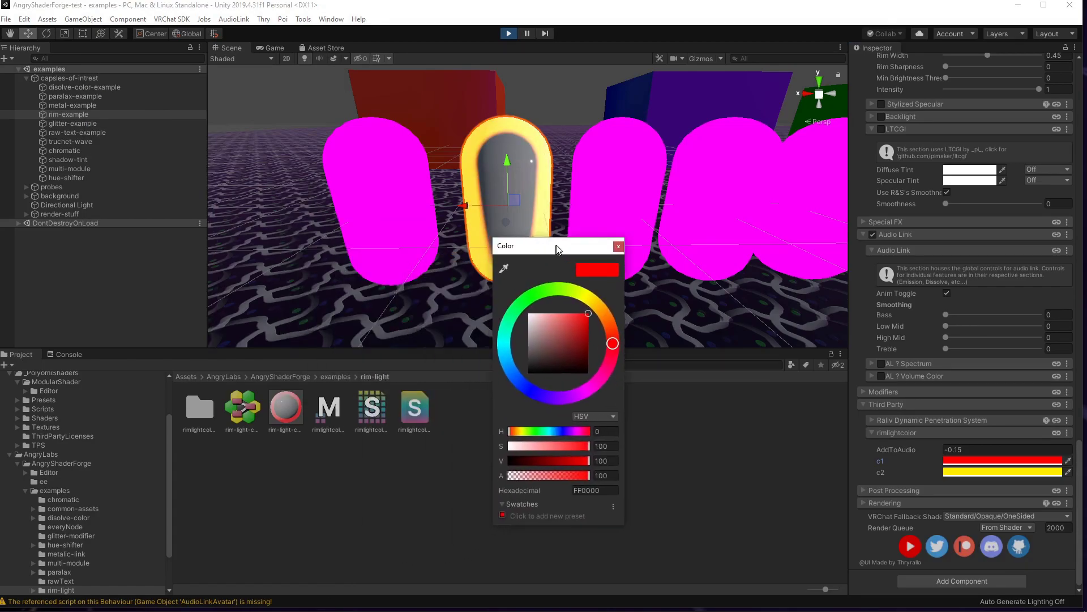
left_click_drag(560, 288, 528, 296)
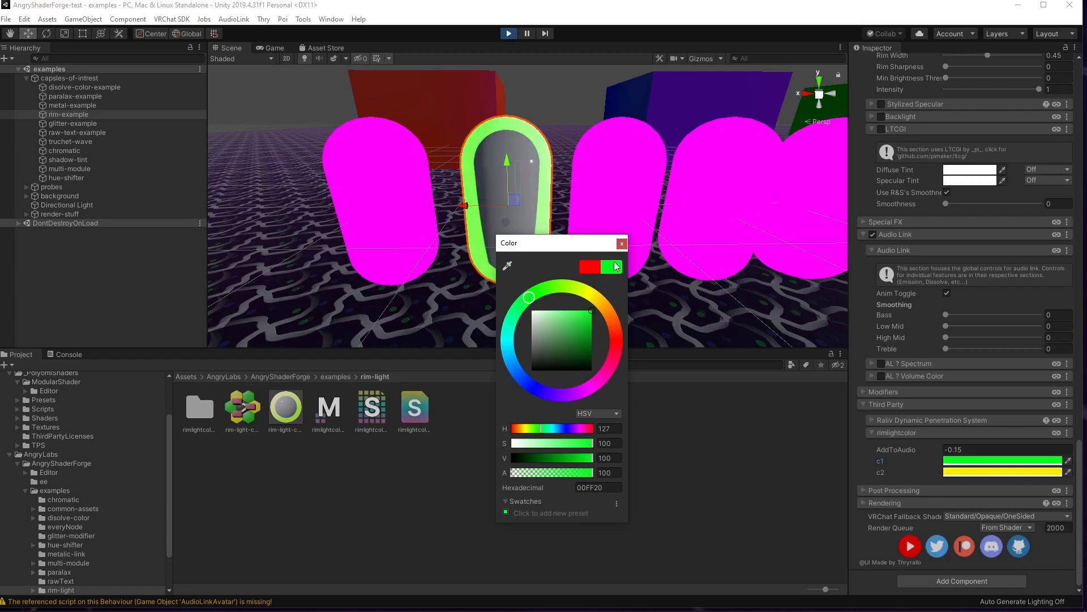
Check the rimlightcolor property options and the rim lighting settings on the rim-example capsule's material, and exit play mode.
left_click(622, 243)
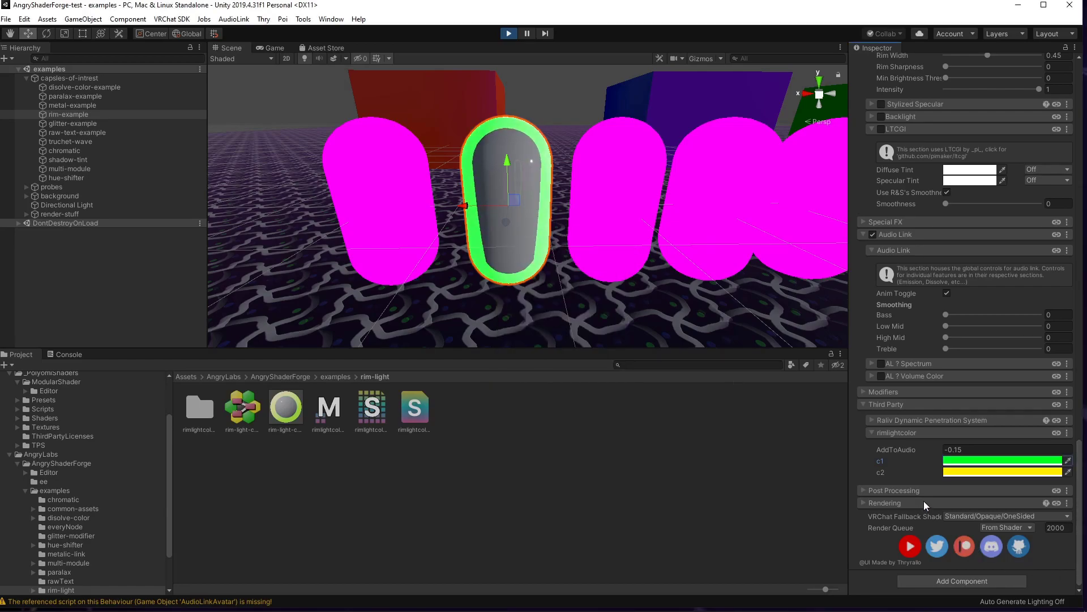
right_click(895, 450)
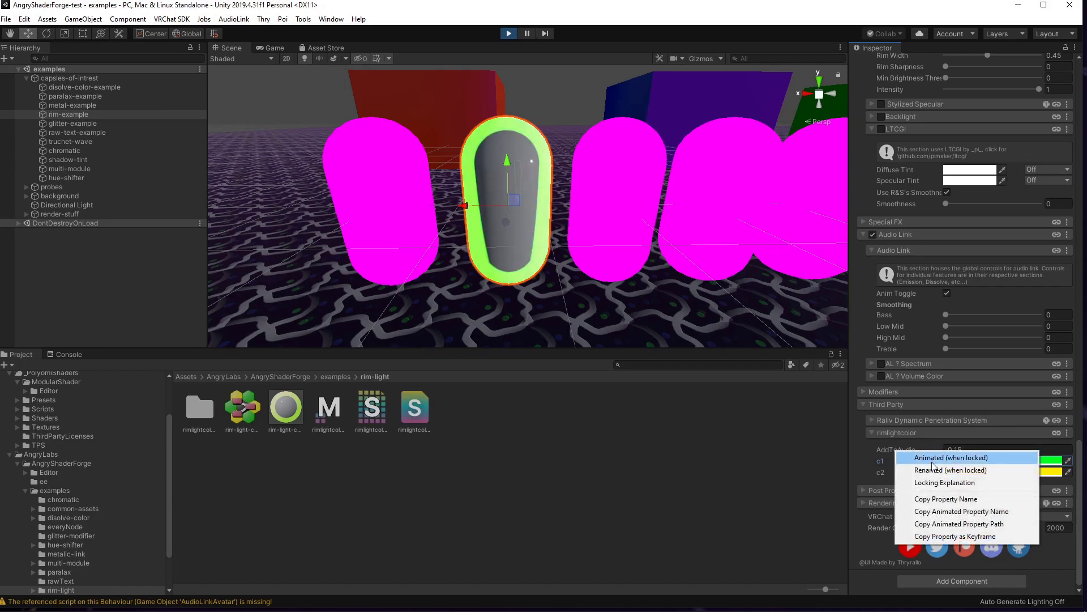
left_click(902, 457)
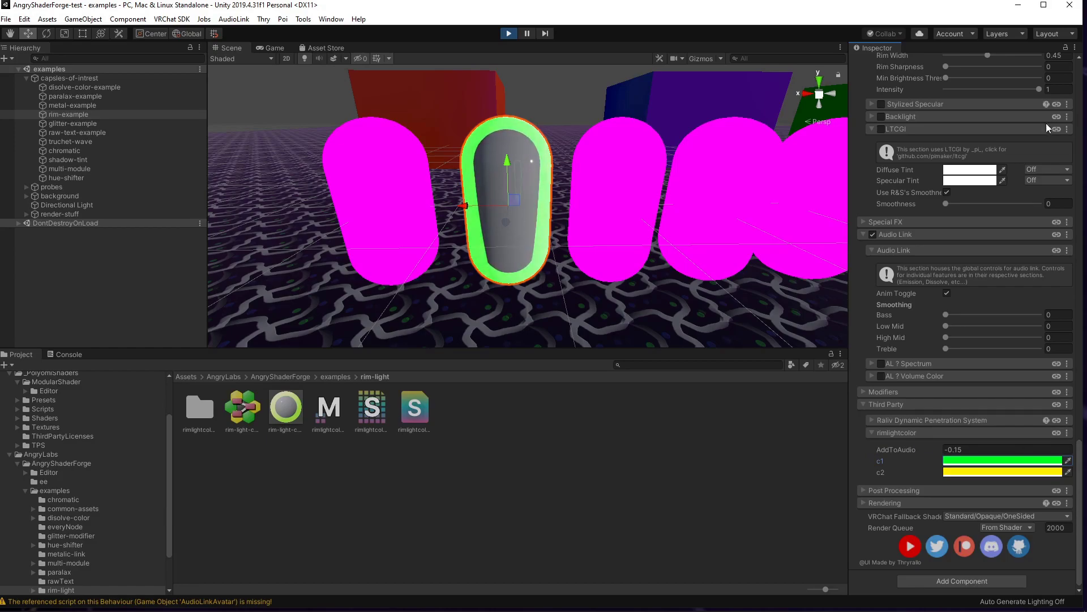
scroll(936, 143, "up", 15)
scroll(924, 152, "down", 15)
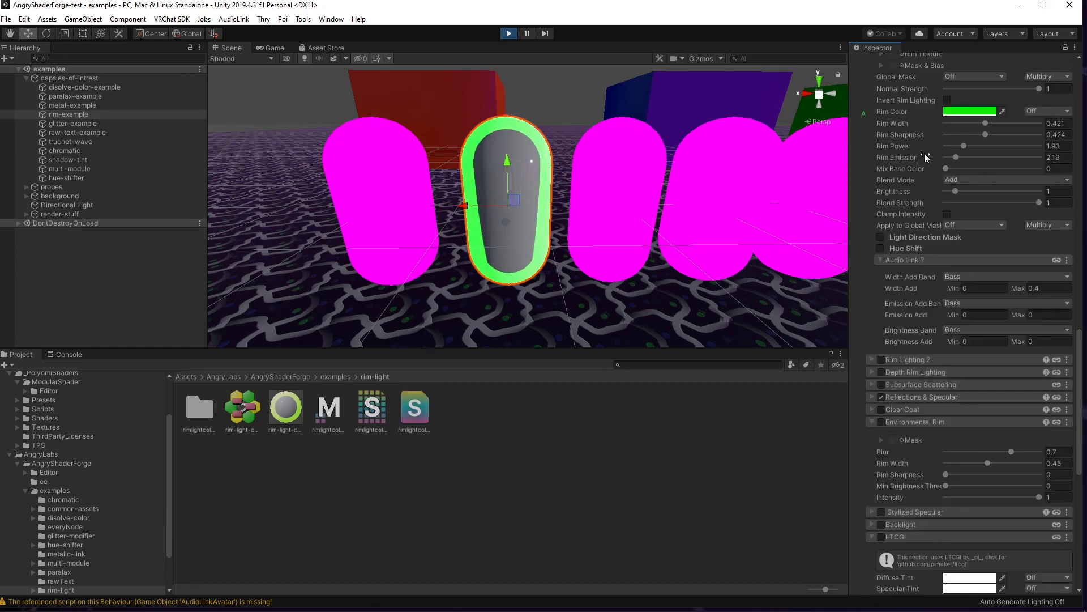
key("ctrl+p")
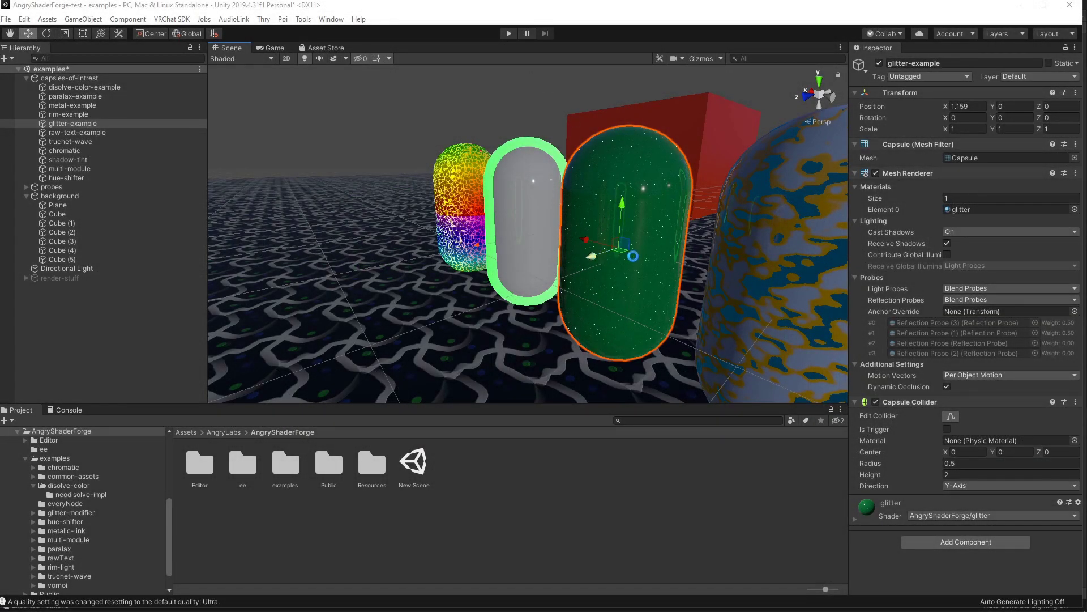
Duplicate the glitter-example capsule and move the copy in front of the original, to about 1.27 on Z.
left_click(632, 258)
left_click(632, 258)
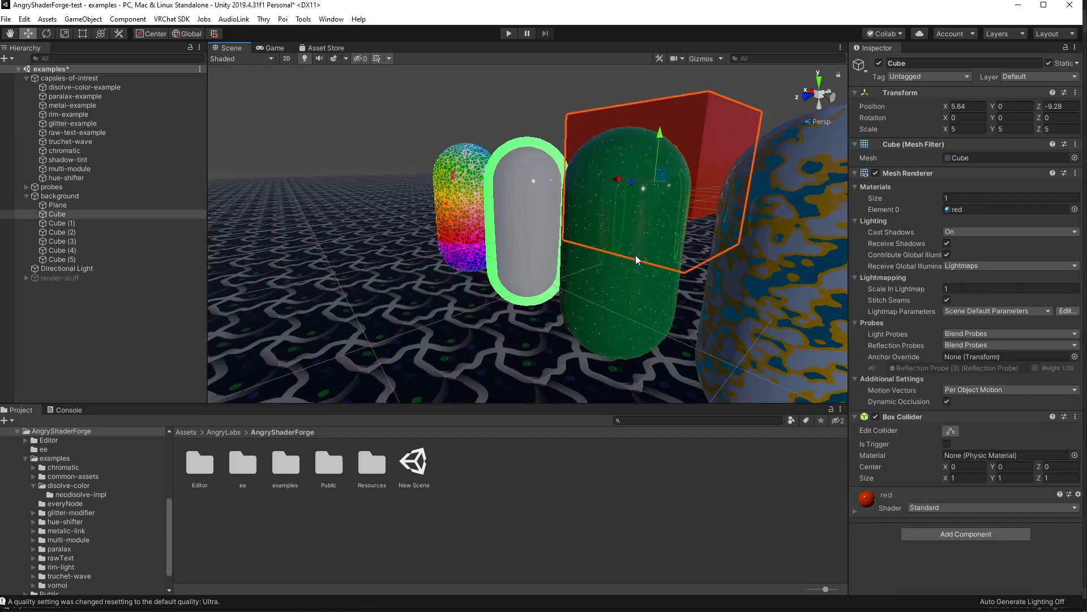
left_click(622, 316)
key("ctrl+d")
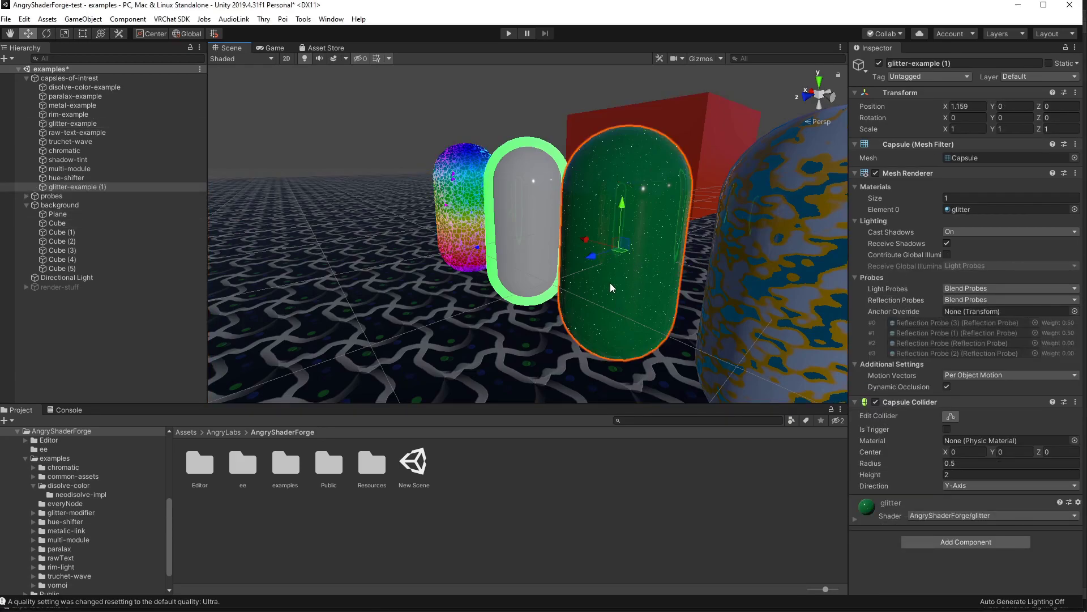
left_click_drag(591, 253, 456, 296)
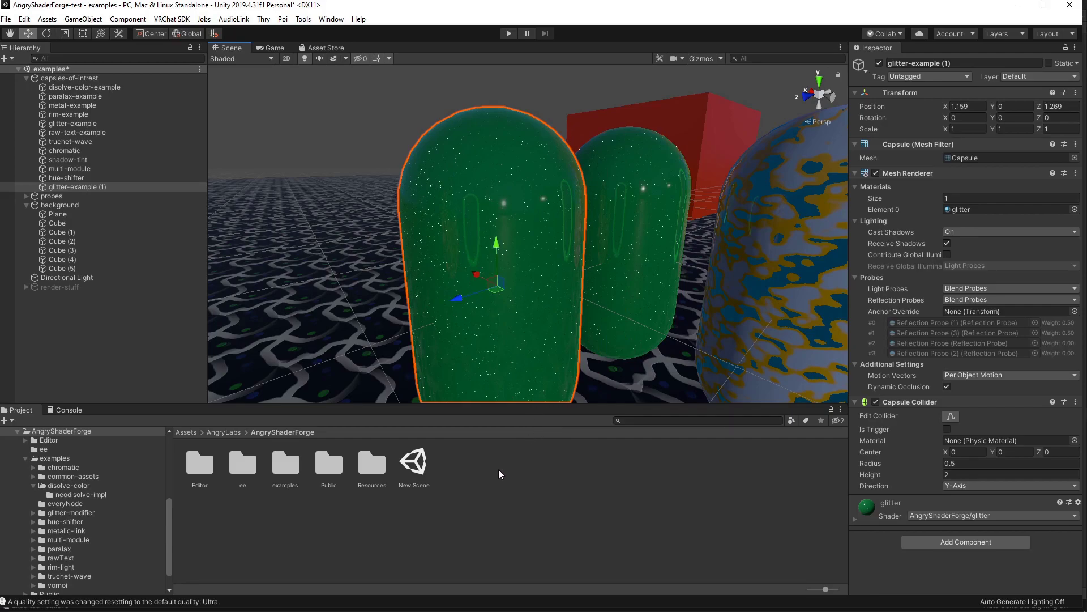
Create a folder named glit in the AngryShaderForge folder and open it.
right_click(501, 470)
mouse_move(585, 163)
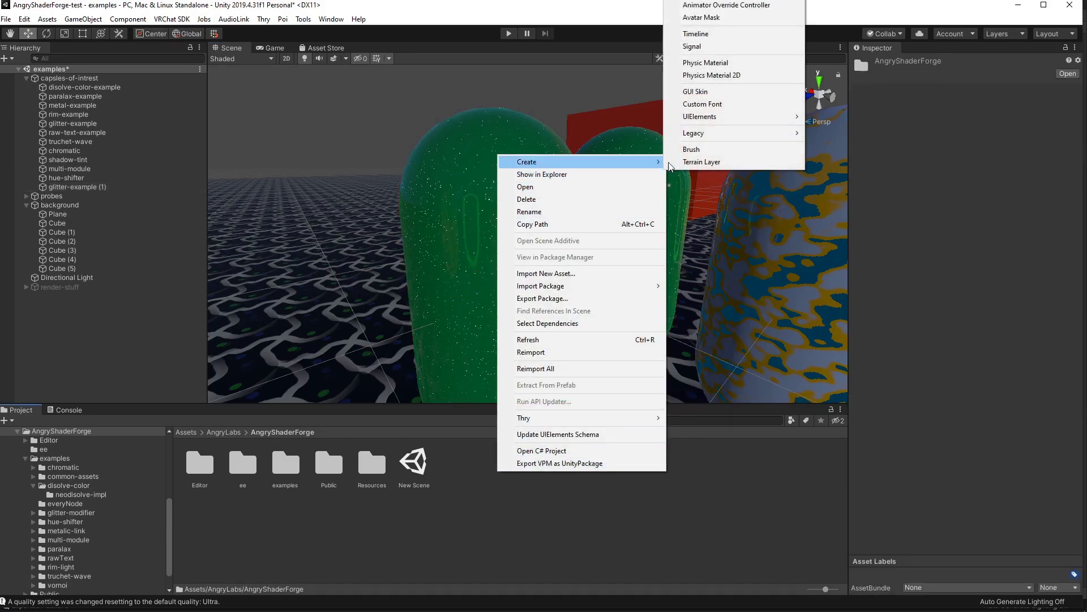
left_click(729, 14)
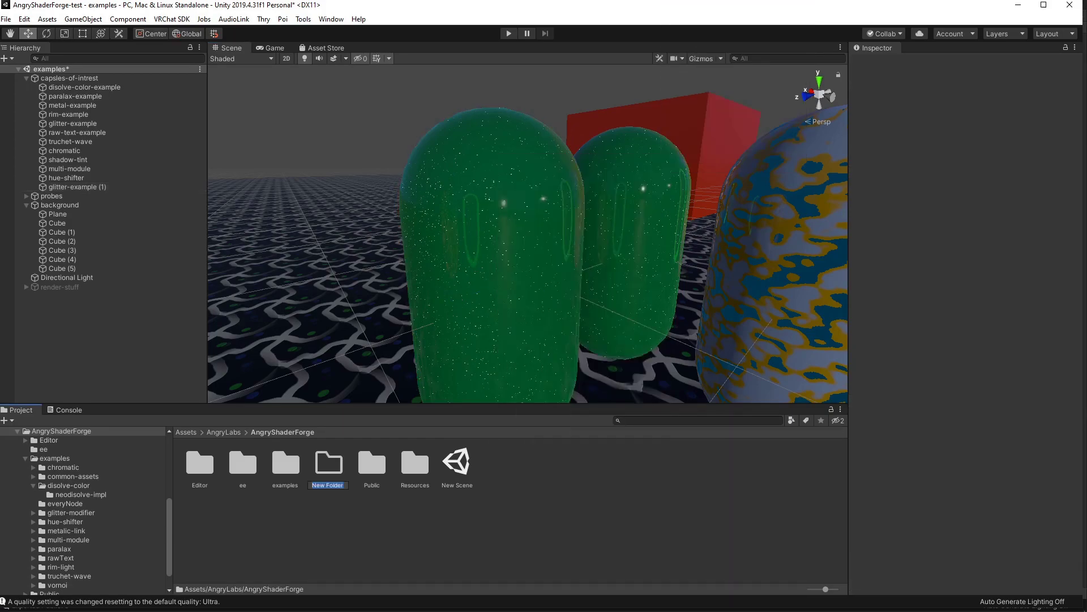
type("glit")
key("Return")
key("Return")
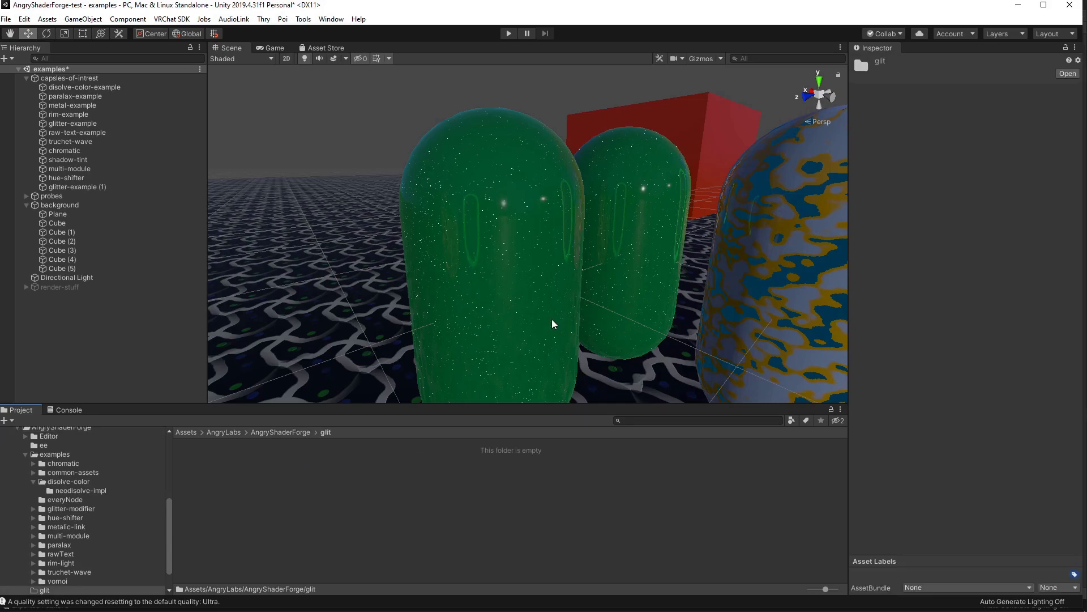
Create a material named glit in the glit folder and apply it to the duplicated glitter capsule.
right_click(303, 487)
mouse_move(417, 174)
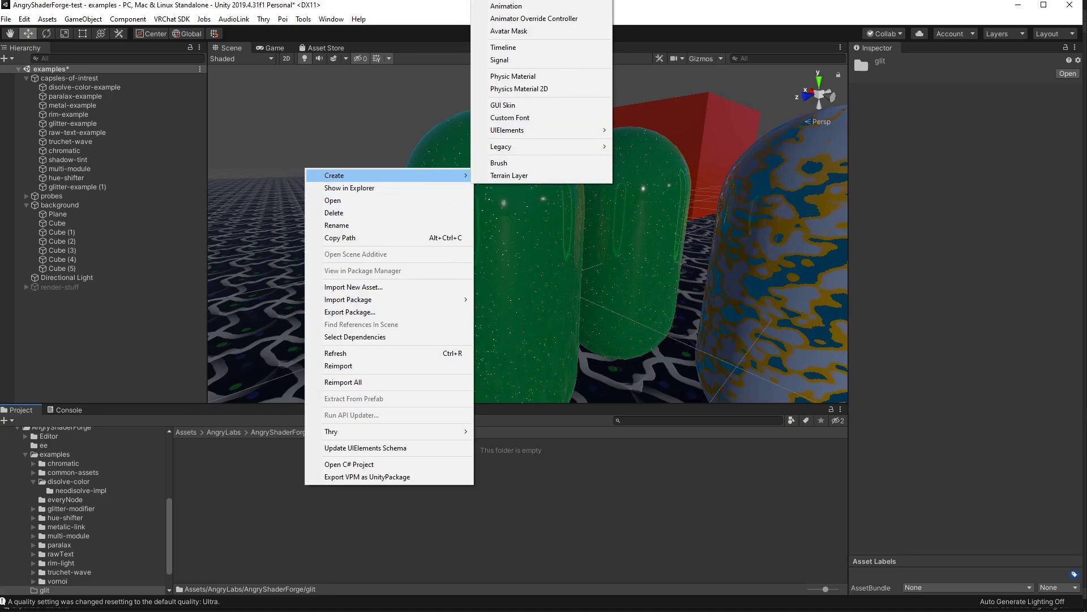
left_click(538, 2)
type("glit")
key("Return")
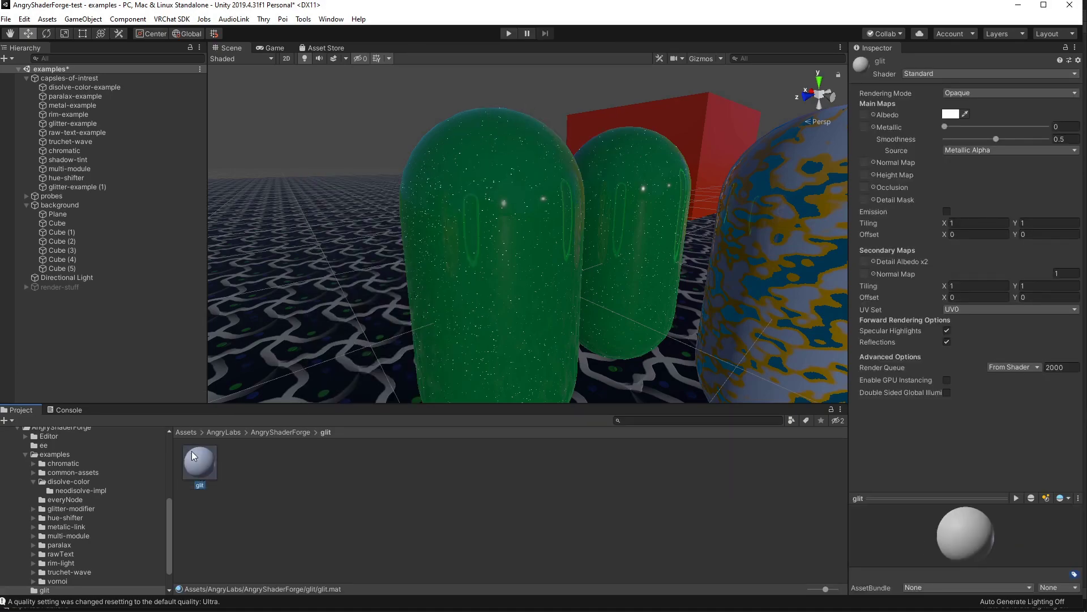
left_click_drag(199, 468, 502, 287)
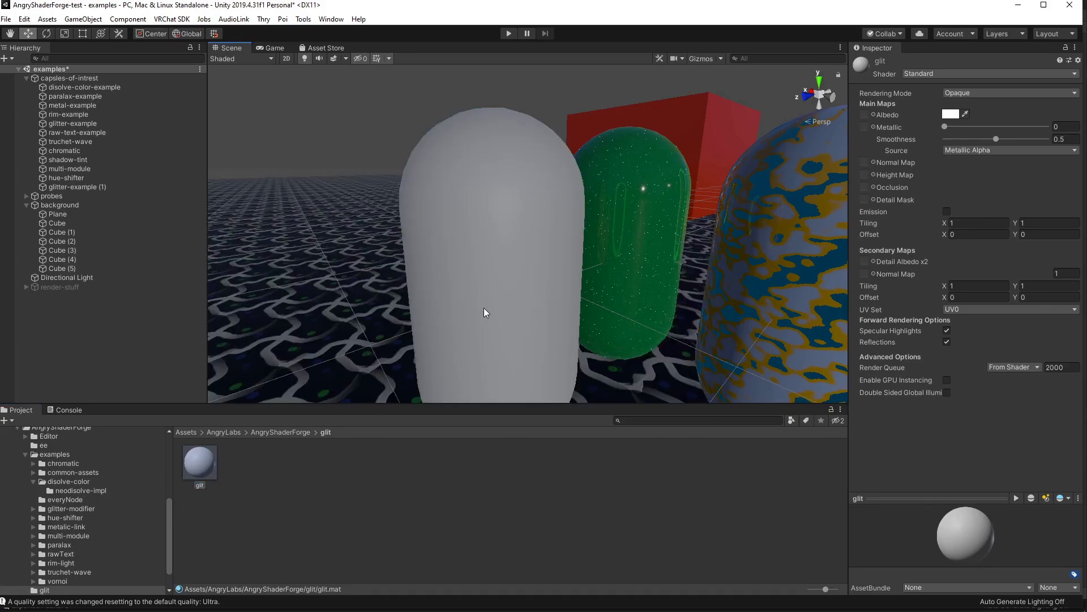
Set the glit material's shader to Poiyomi Pro from the Poiyomi 8.2 group.
right_click(263, 470)
left_click(486, 422)
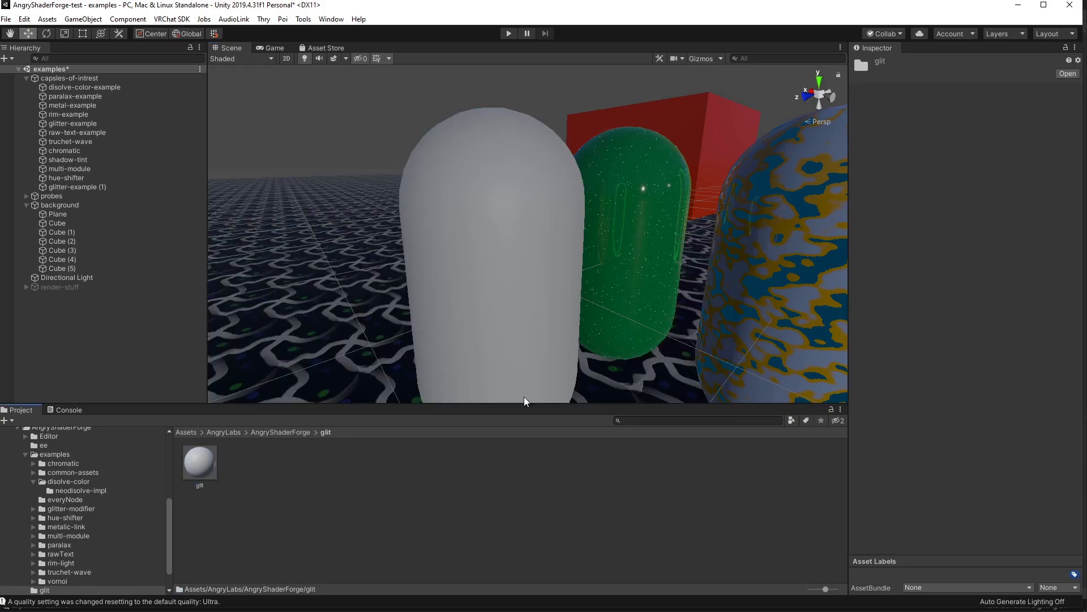
left_click(193, 468)
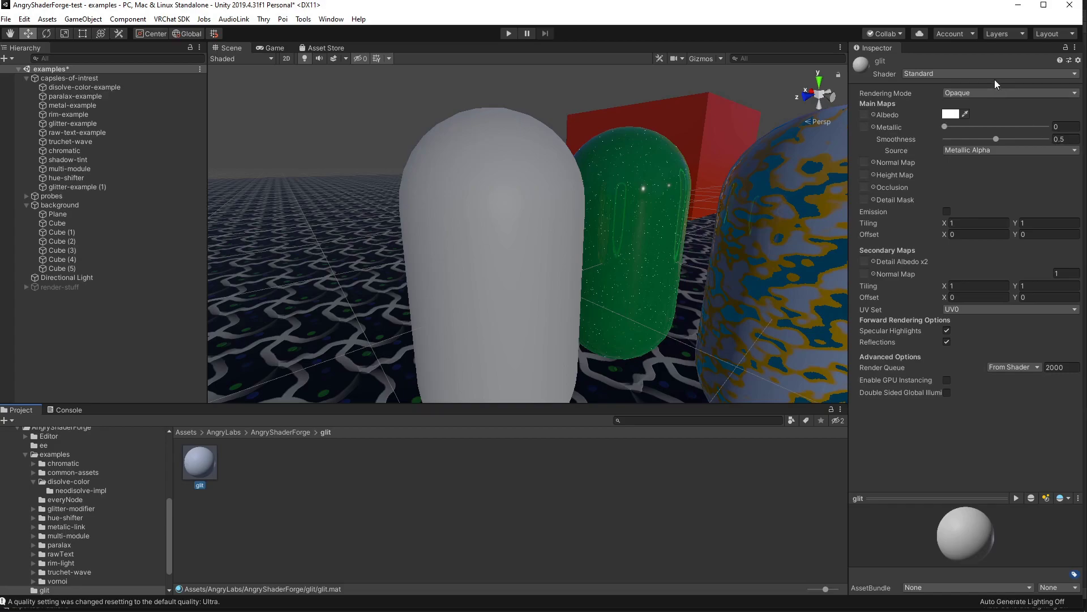
left_click(940, 74)
left_click(943, 111)
left_click(947, 132)
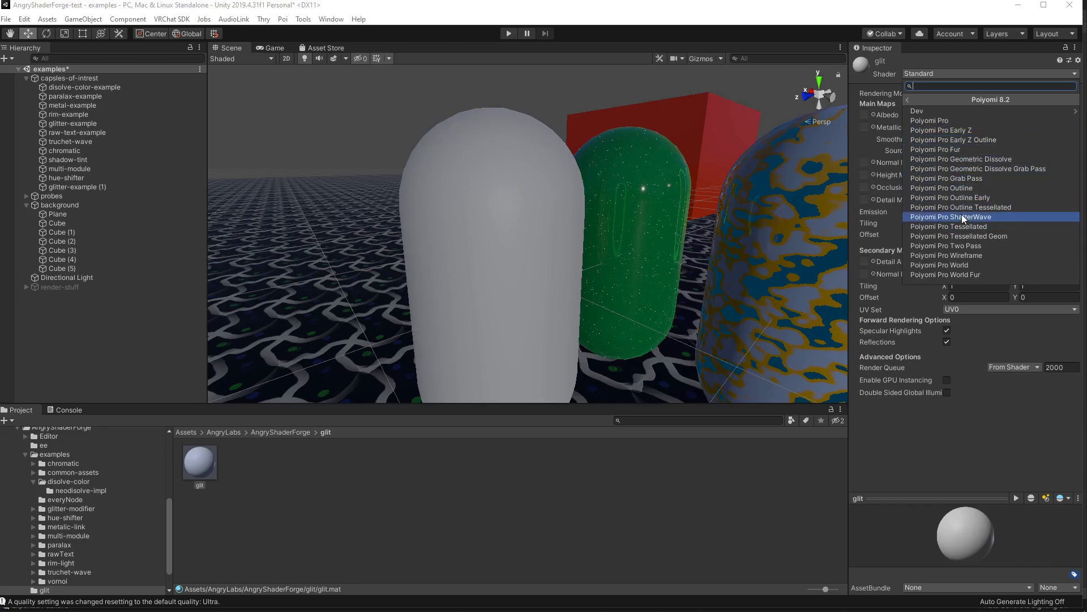
left_click(967, 124)
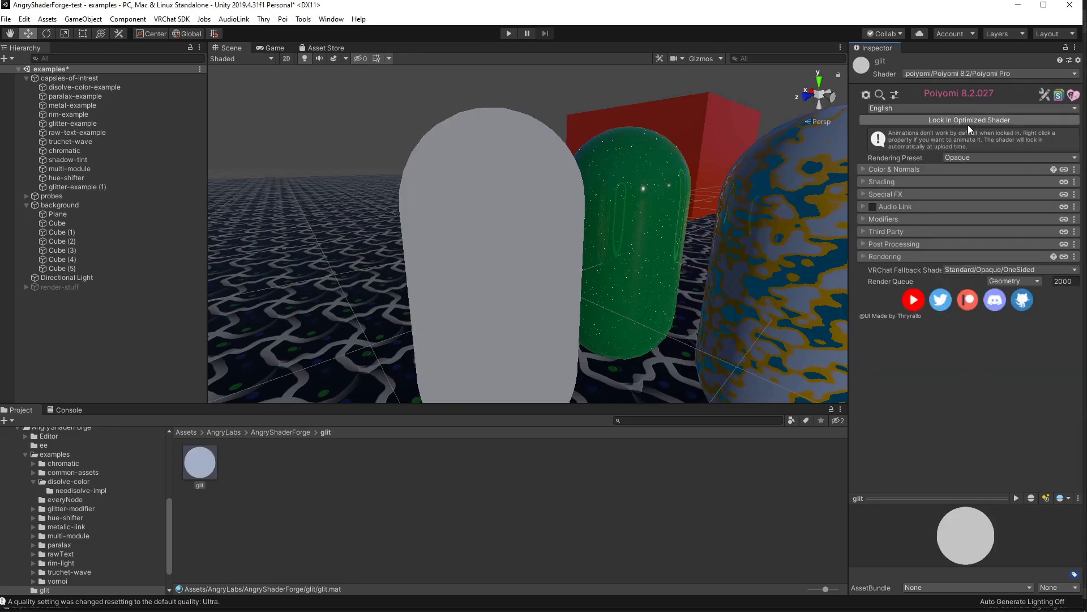
Set the glit material's Color & Alpha to green (00C102).
left_click(863, 169)
left_click(956, 186)
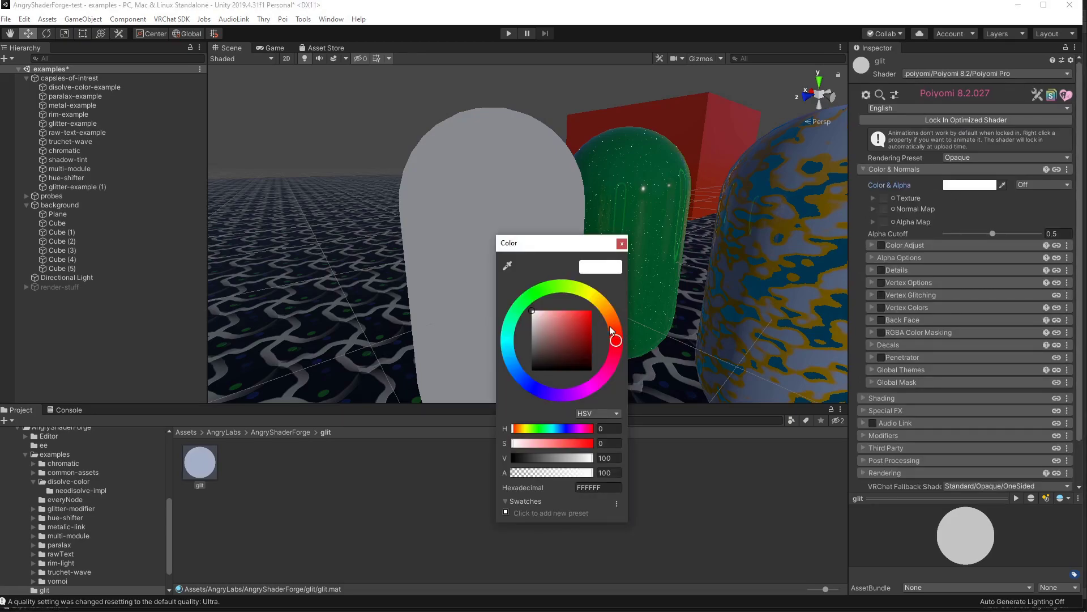
left_click(534, 293)
left_click(592, 326)
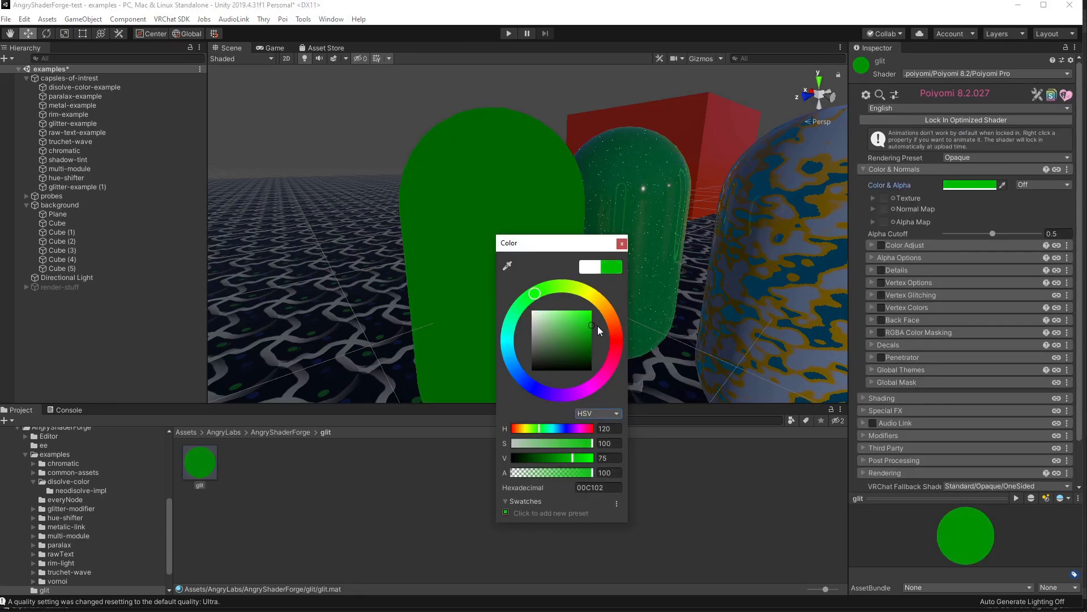
Set the glit material's shading Lighting Type to Realistic for both the base pass and the add pass.
left_click(862, 398)
left_click(871, 425)
left_click(963, 455)
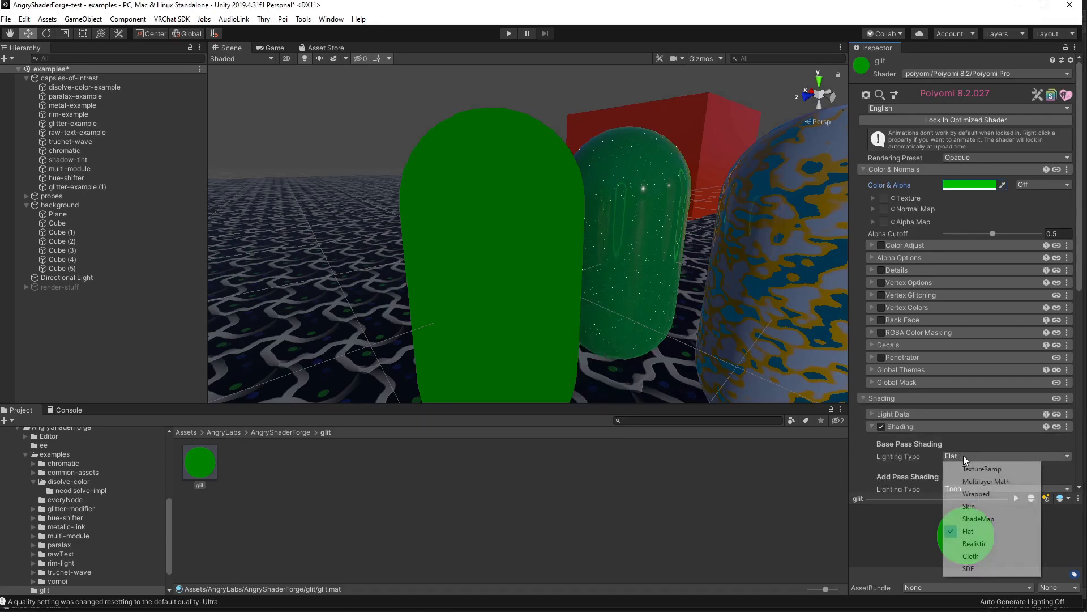
left_click(973, 545)
scroll(978, 318, "down", 5)
left_click(991, 296)
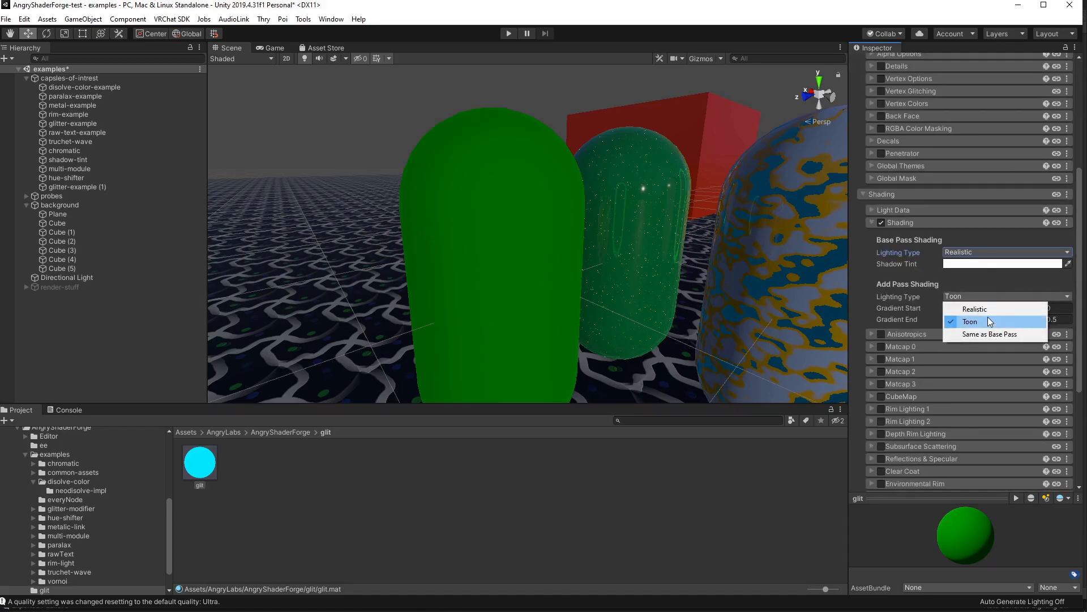
left_click(988, 310)
Enable Reflections & Specular on the glit material with Smoothness at 1.
scroll(893, 267, "down", 4)
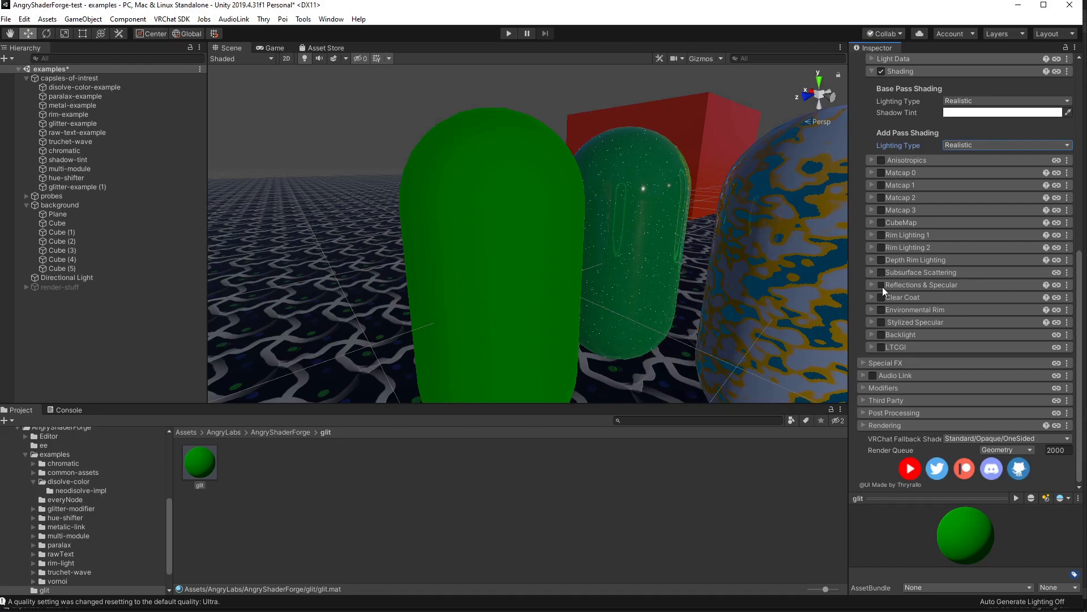
left_click(881, 285)
left_click(871, 285)
scroll(974, 287, "down", 3)
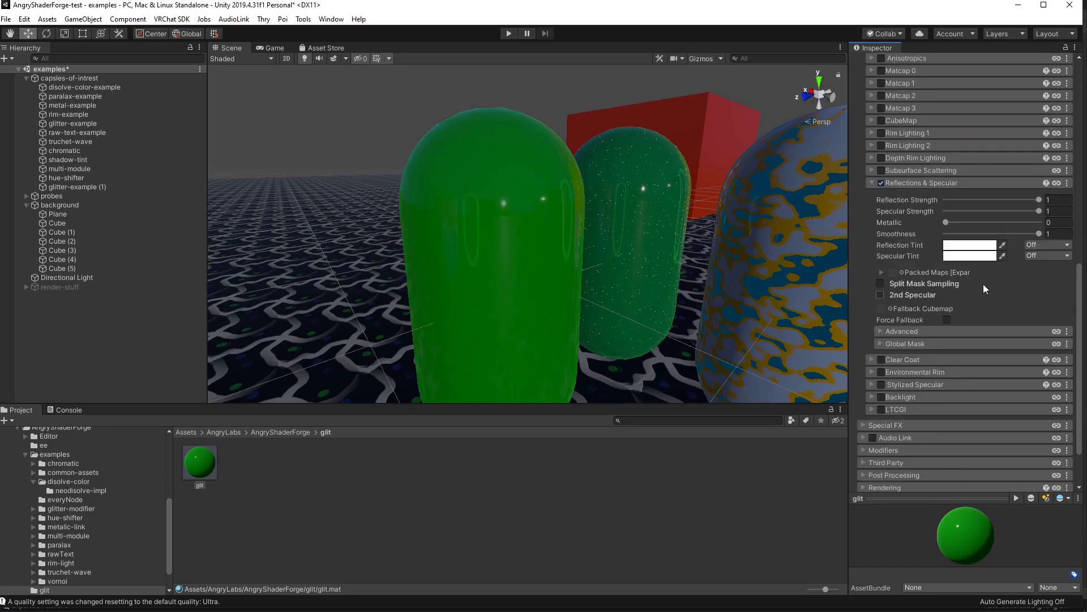
mouse_move(1031, 233)
left_mouse_down()
mouse_move(1021, 233)
mouse_move(1038, 237)
left_mouse_up()
left_click(872, 183)
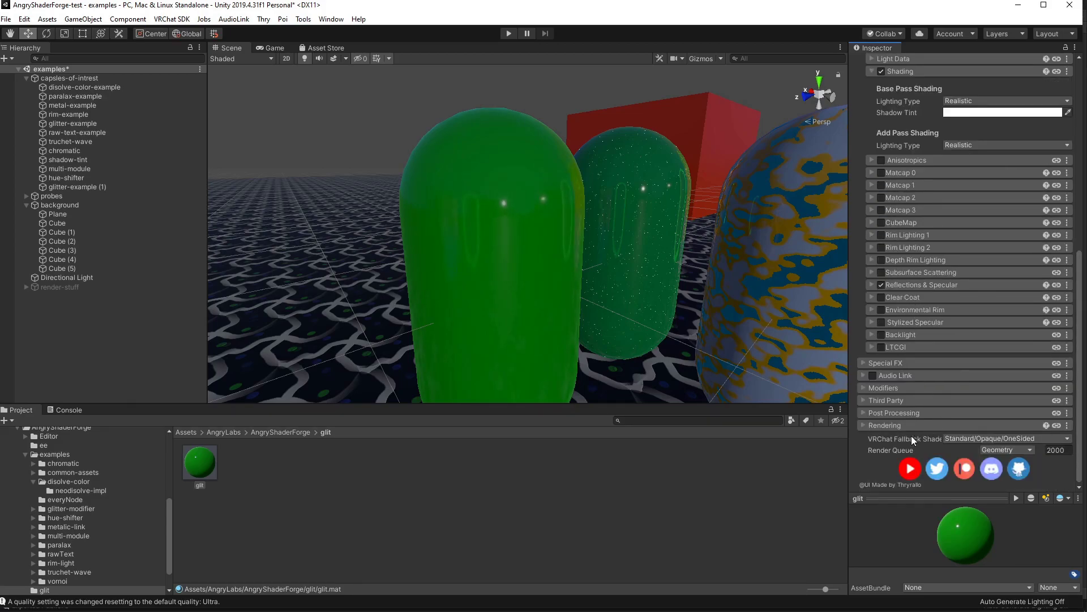
Enable Audio Link and the Glitter / Sparkle effect on the glit material.
left_click(873, 375)
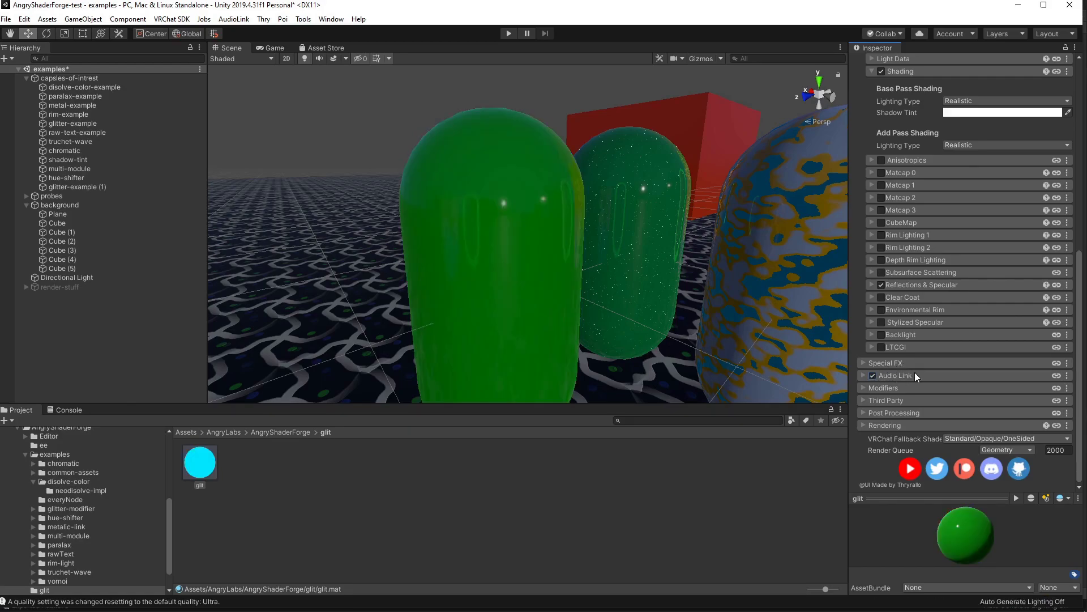
left_click(863, 363)
scroll(959, 393, "down", 7)
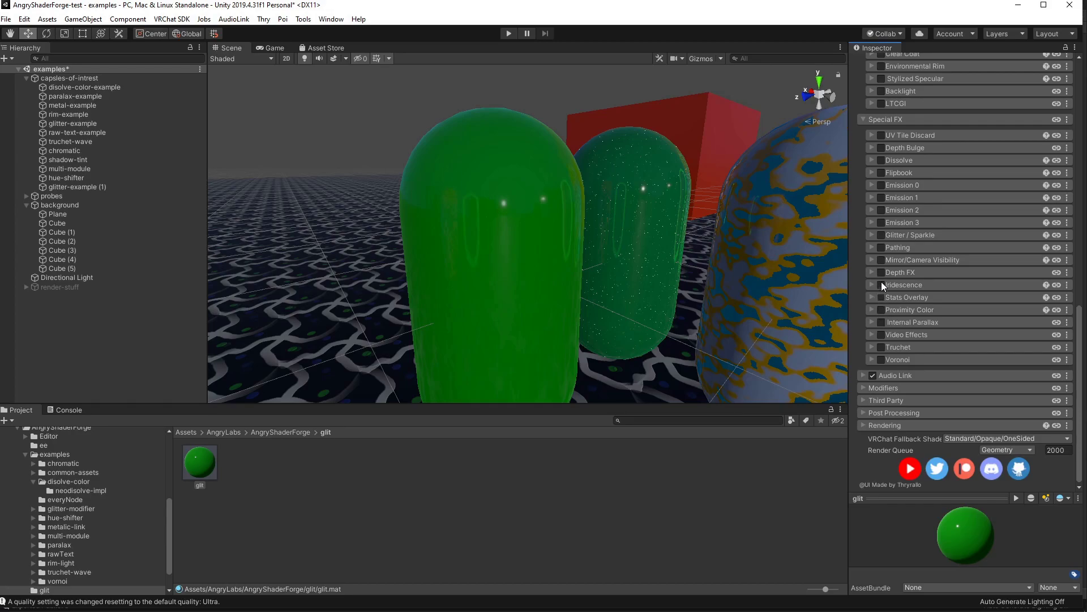
left_click(881, 235)
left_click(872, 234)
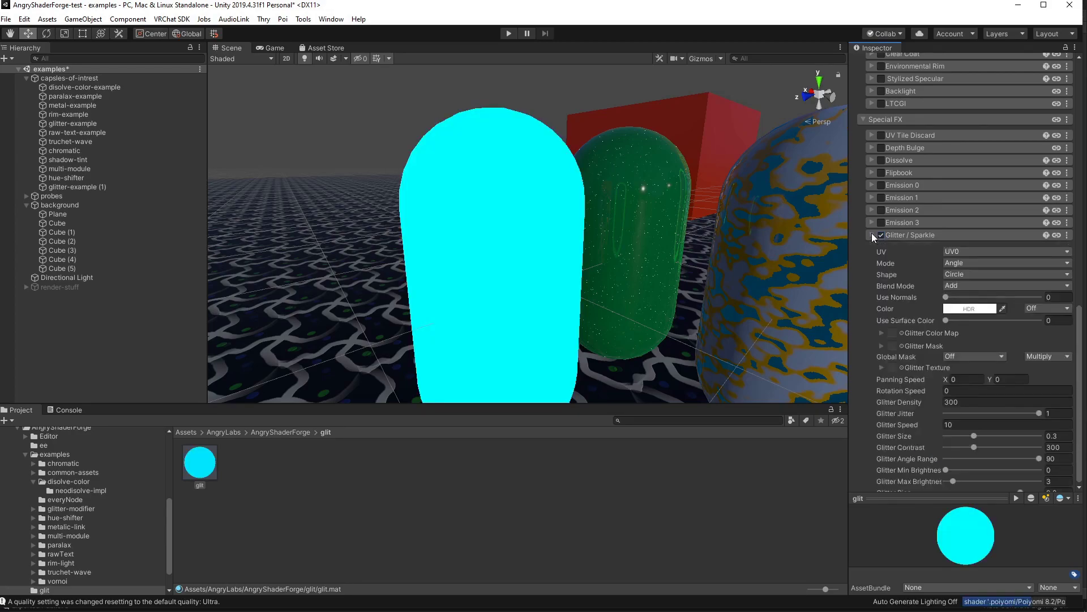
scroll(875, 263, "down", 6)
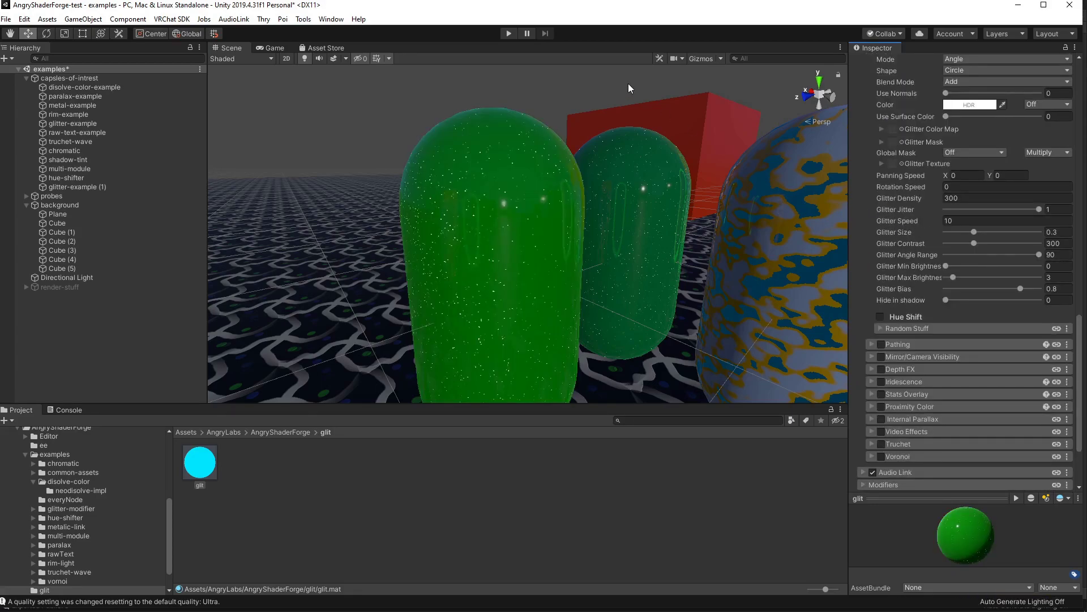
Enter play mode and return to the Scene view to preview the glitter capsule.
left_click(509, 33)
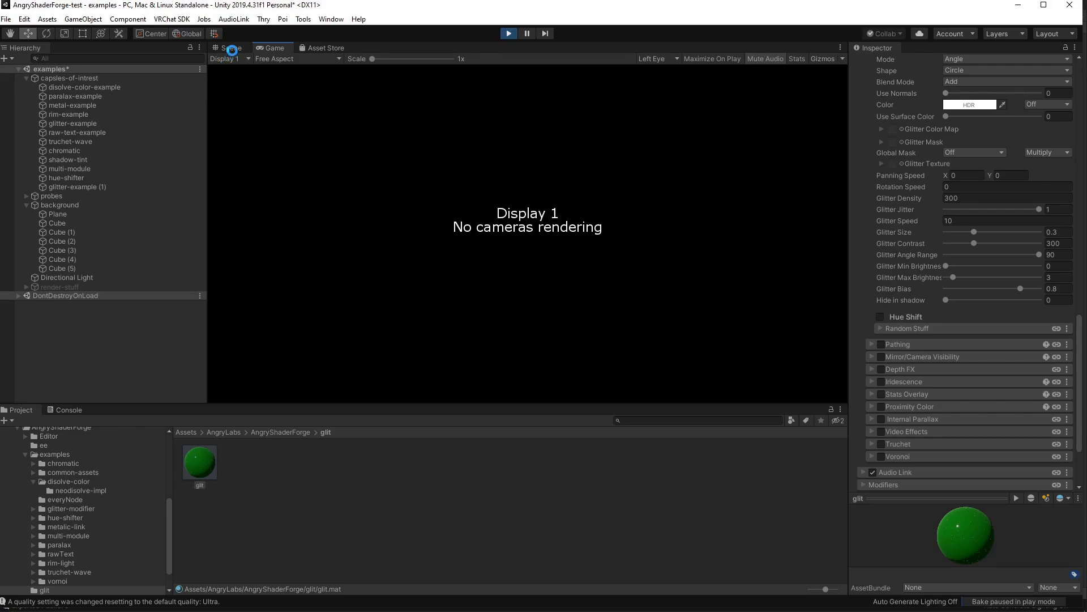
left_click(232, 48)
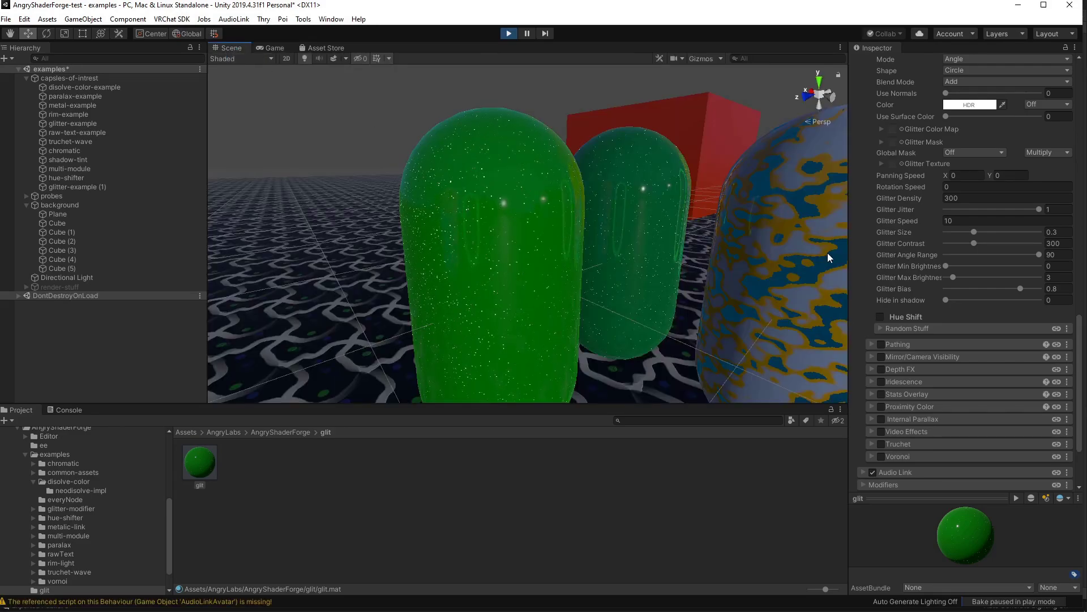
Set the glit material's Glitter Speed to 0 and its Glitter Size to 0.61.
left_click(968, 221)
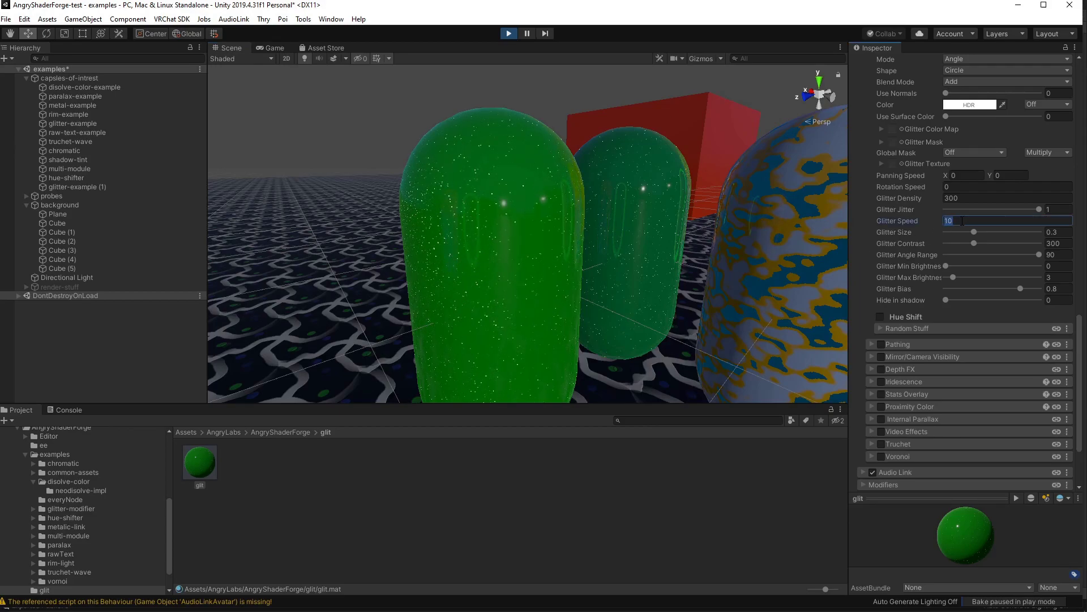
type("0")
left_click(905, 232)
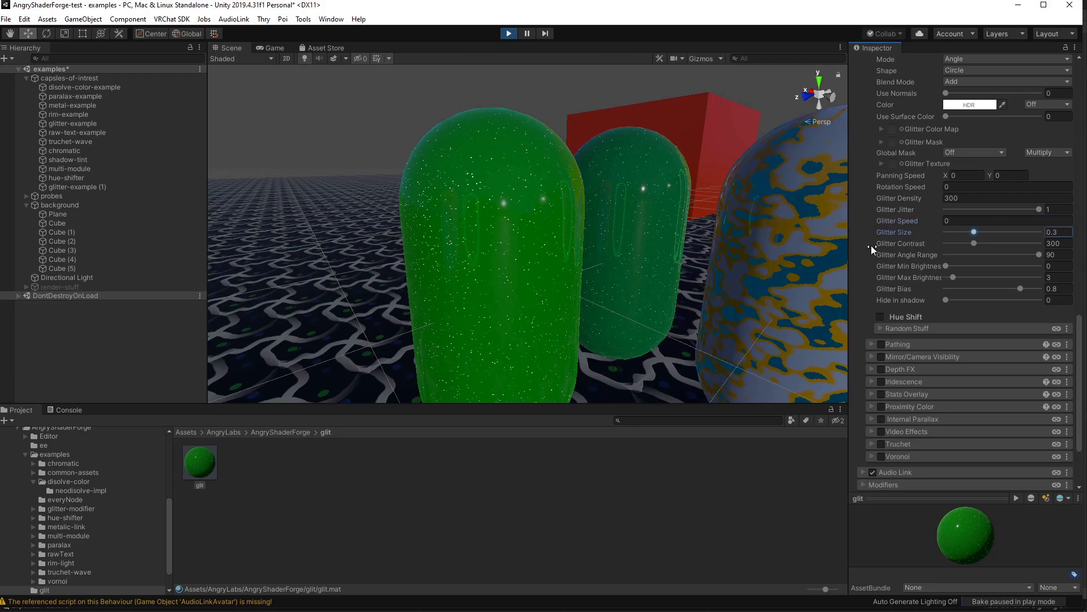
left_click_drag(975, 233, 994, 263)
Mark the Glitter Size property as Animated (when locked) and copy its property name.
right_click(898, 233)
left_click(912, 237)
right_click(895, 232)
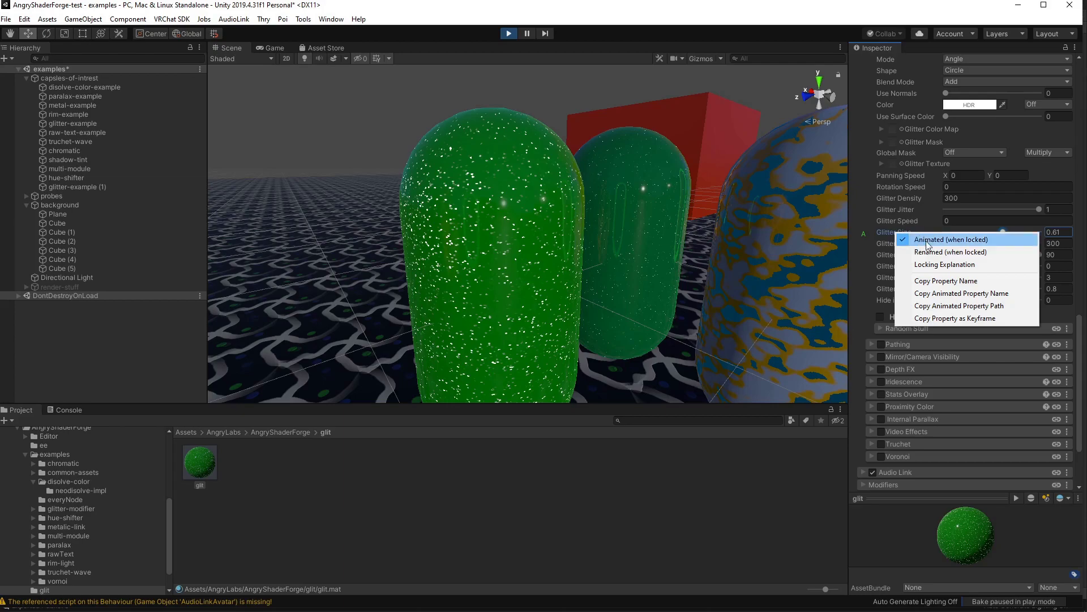
left_click(957, 281)
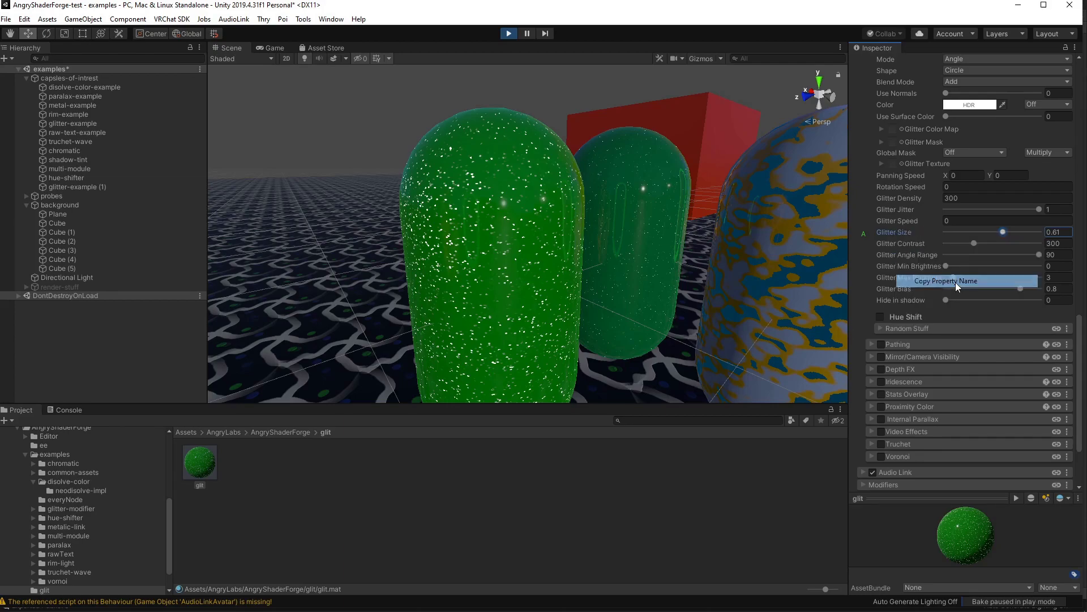
Create a shader module graph asset named glit in the glit folder and open it for editing.
right_click(302, 464)
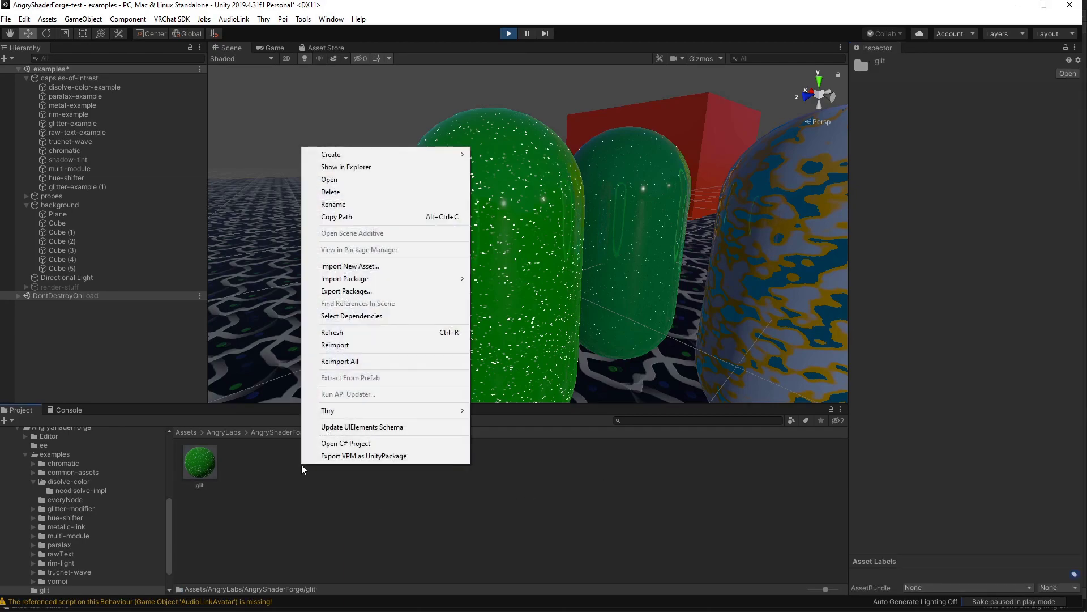
mouse_move(395, 154)
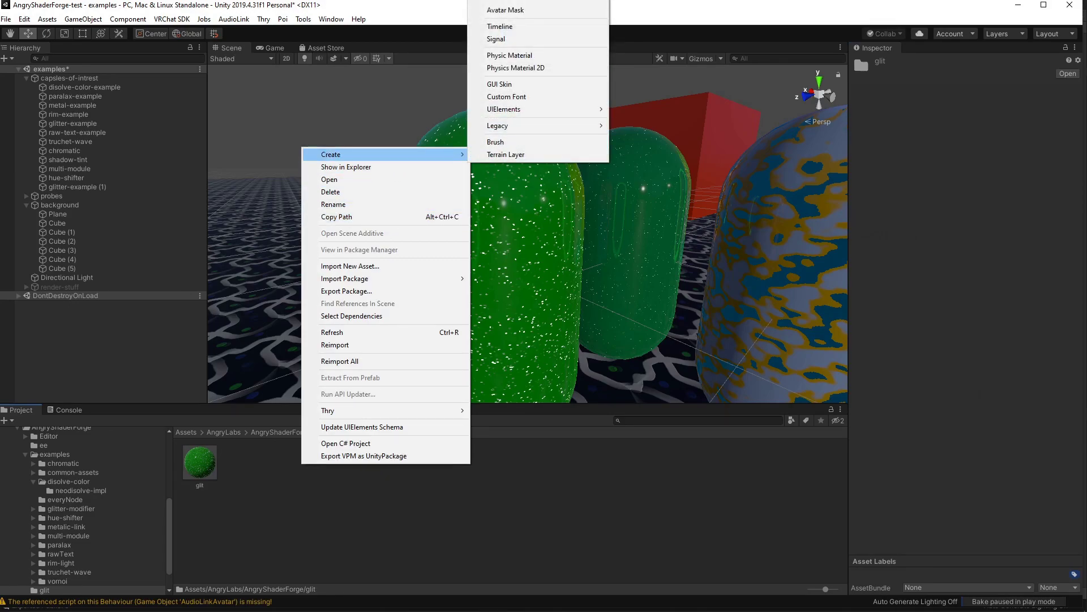
left_click(504, 4)
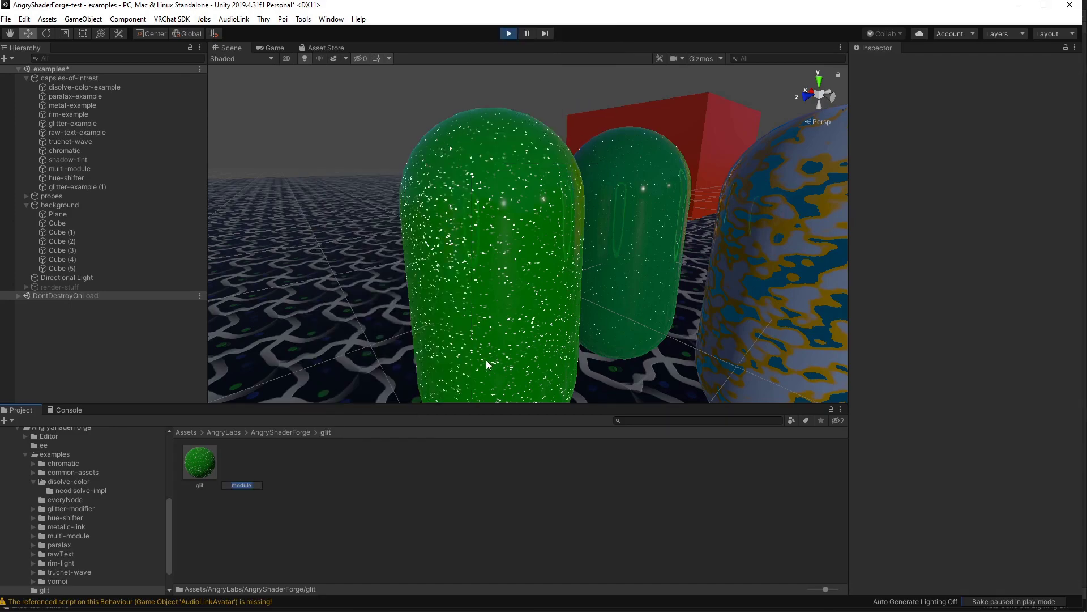
type("glit")
key("Return")
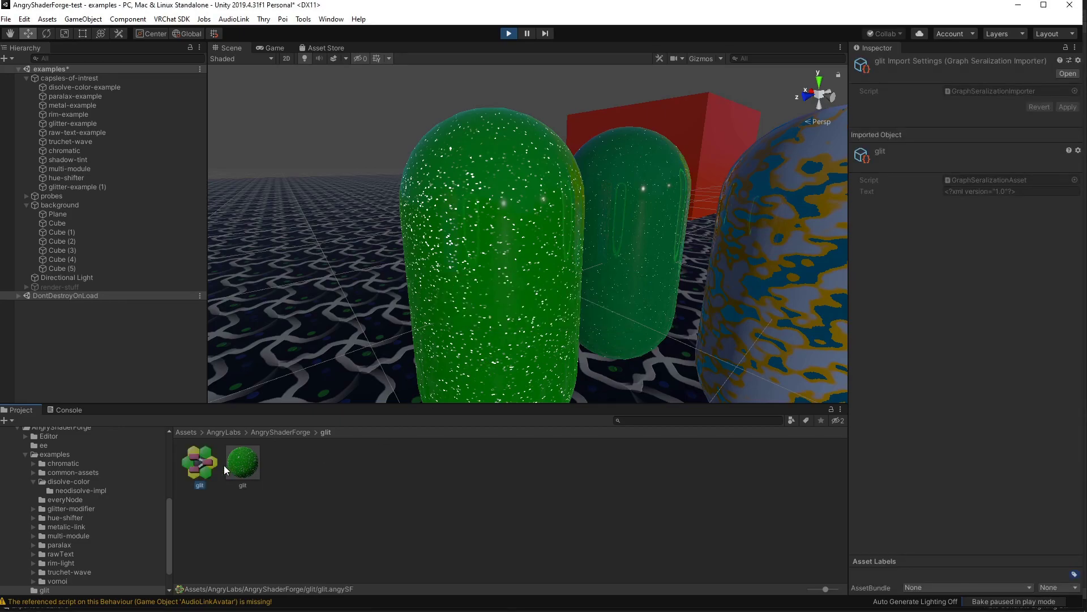
double_click(201, 465)
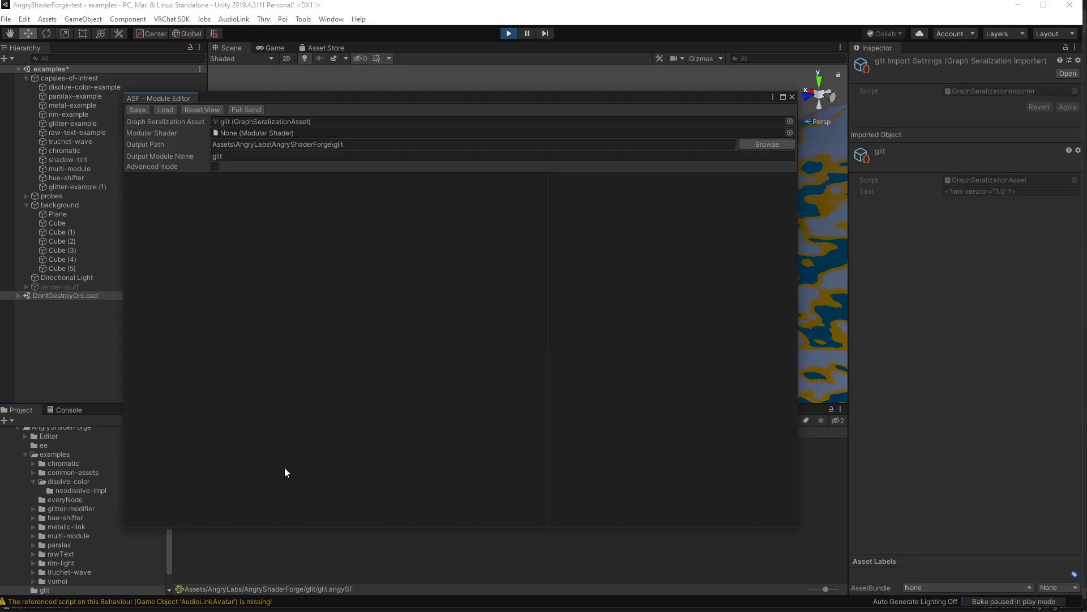
Reset the graph view and add a _GlitterSize property to the Poi output node.
left_click(204, 110)
type("_GlitterSize")
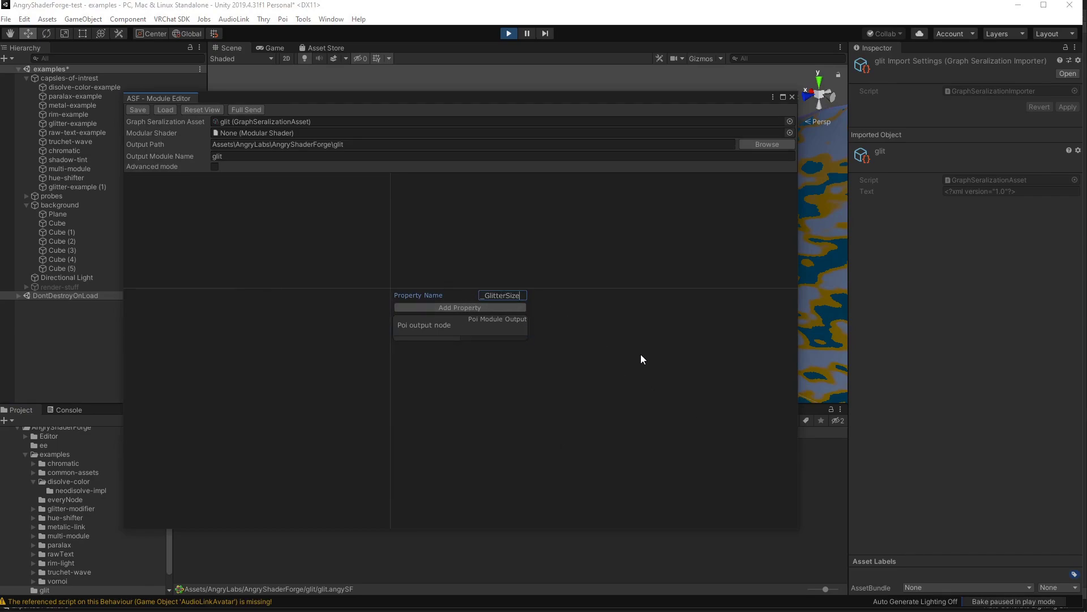
left_click(498, 307)
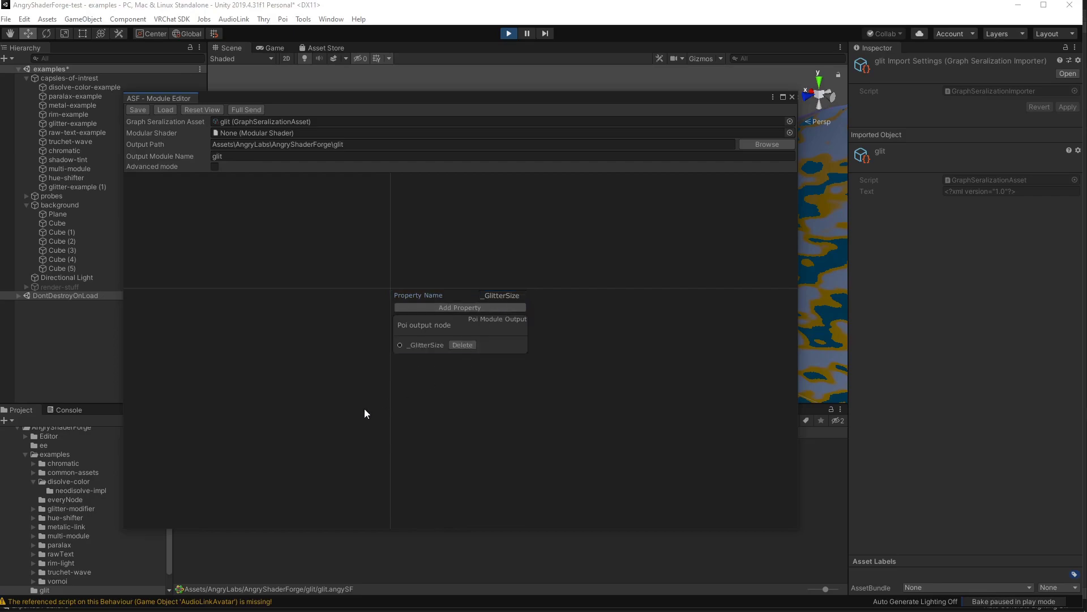
Add an AudioLink sample node and connect its Audio Low output to the _GlitterSize input.
middle_click_drag(397, 408, 542, 381)
right_click(293, 297)
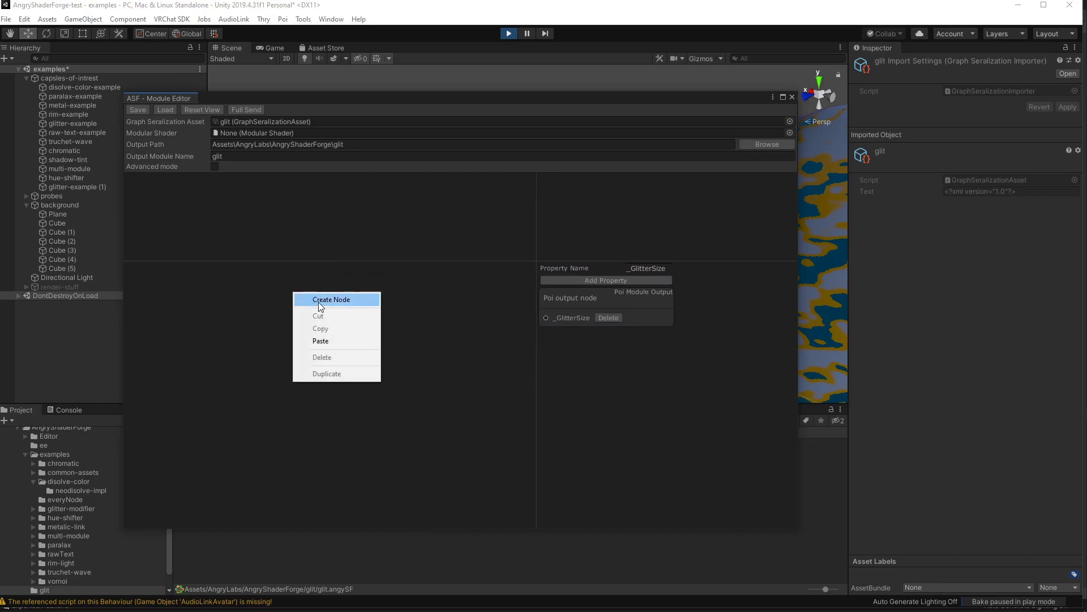
left_click(318, 302)
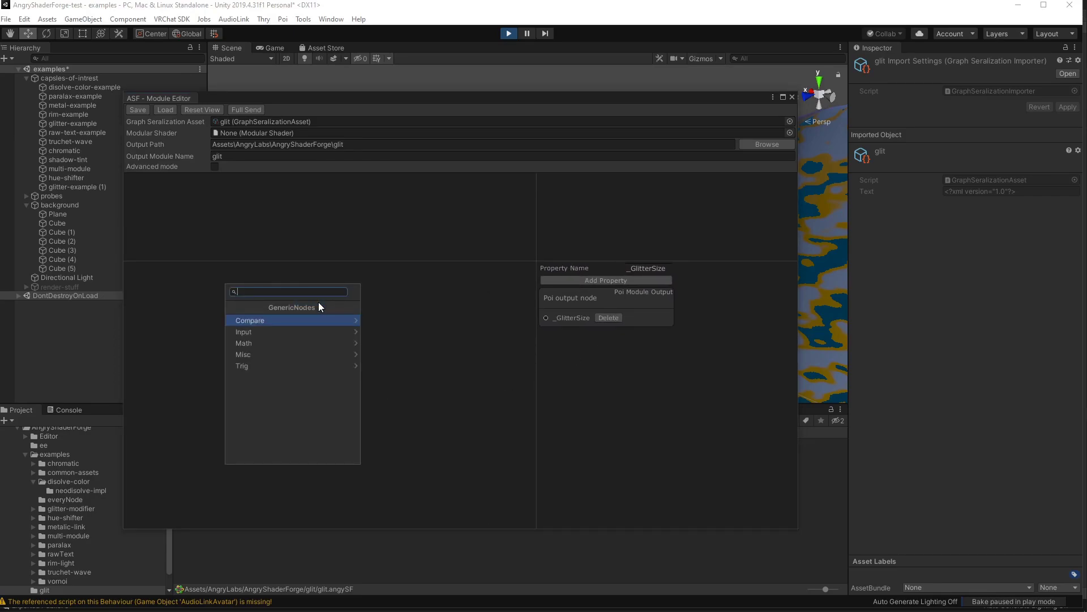
type("audio")
key("Return")
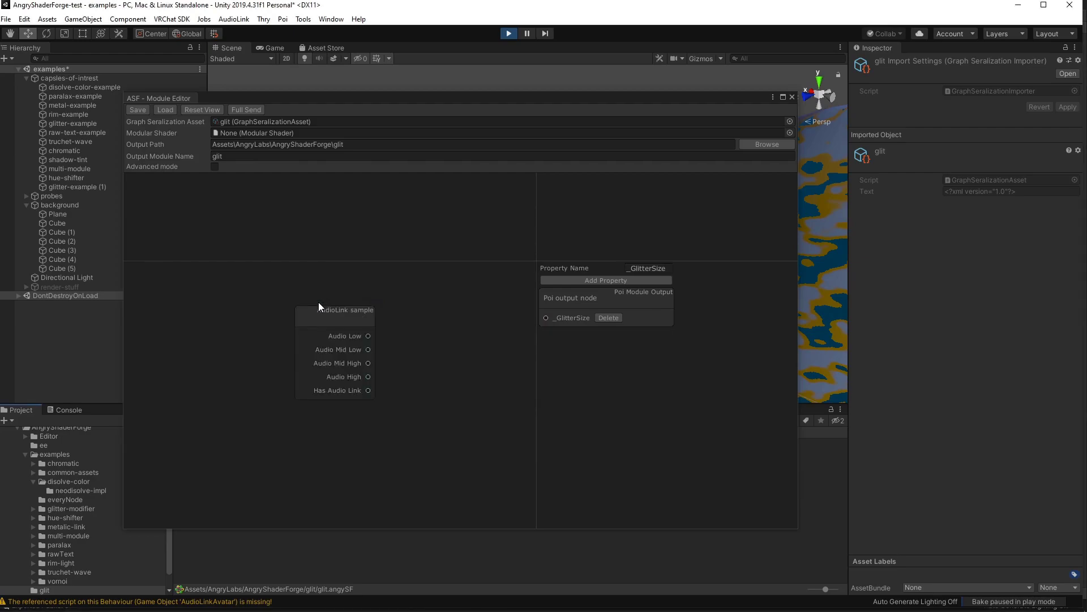
left_click_drag(368, 336, 545, 318)
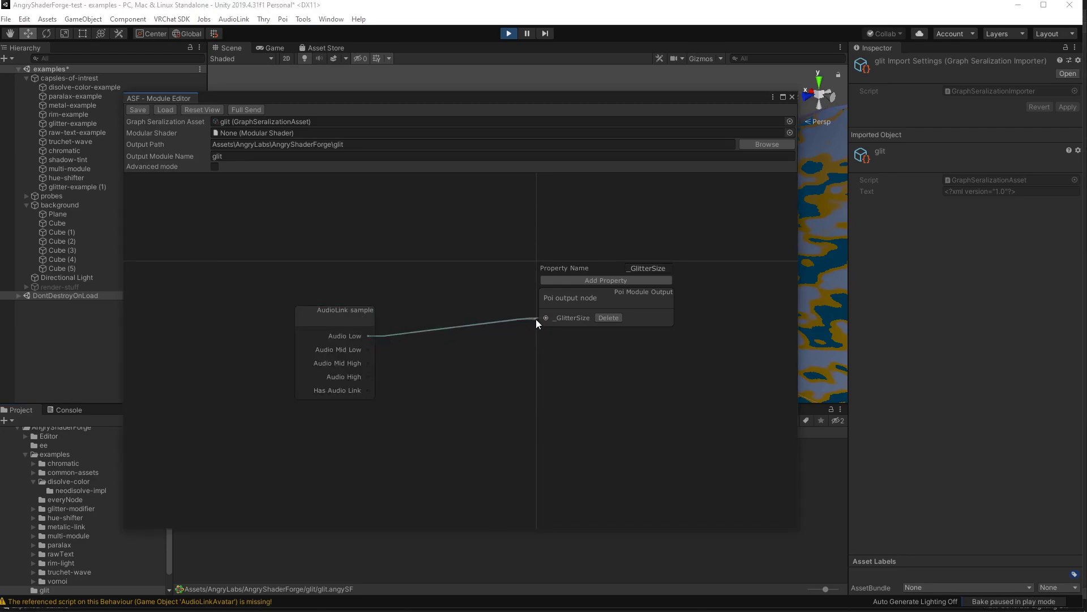
left_click_drag(336, 364, 390, 343)
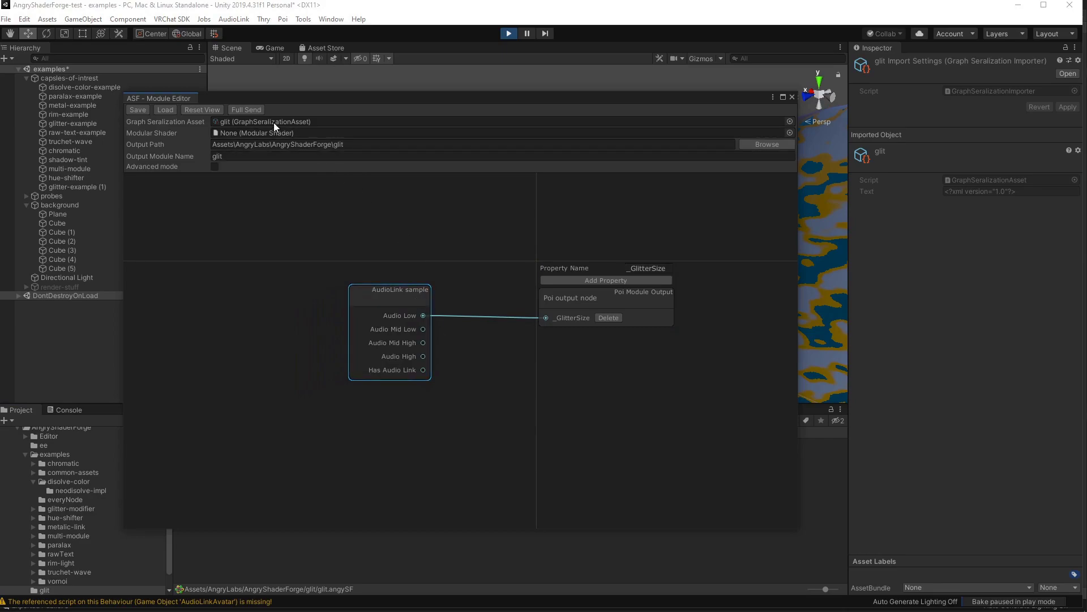
Set the Modular Shader to PoiyomiPro, generate the glit module and shader with Full Send, and close the module editor.
left_click(247, 109)
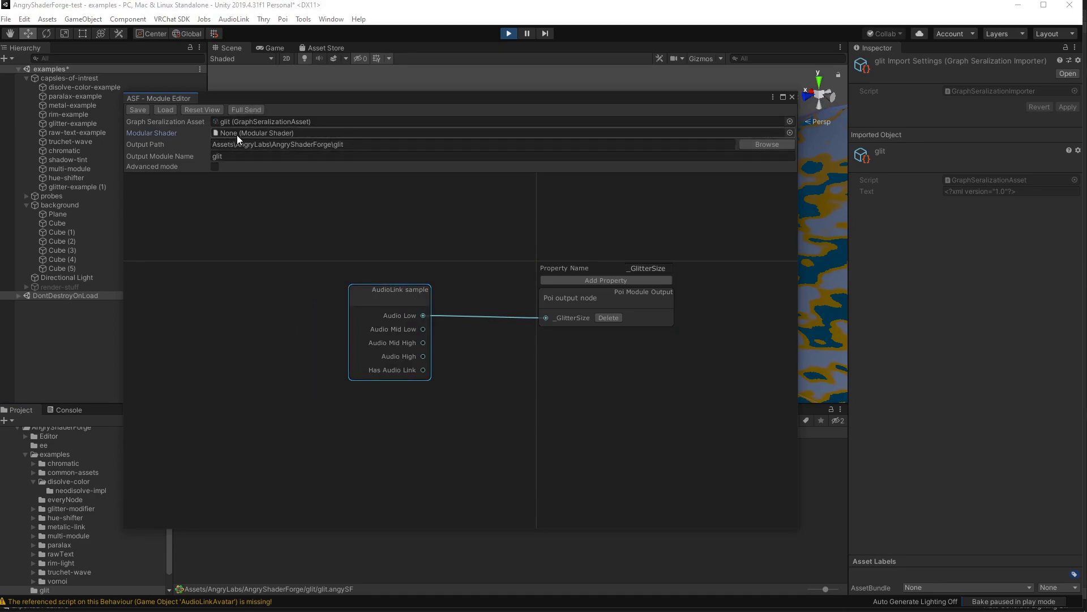
left_click(790, 132)
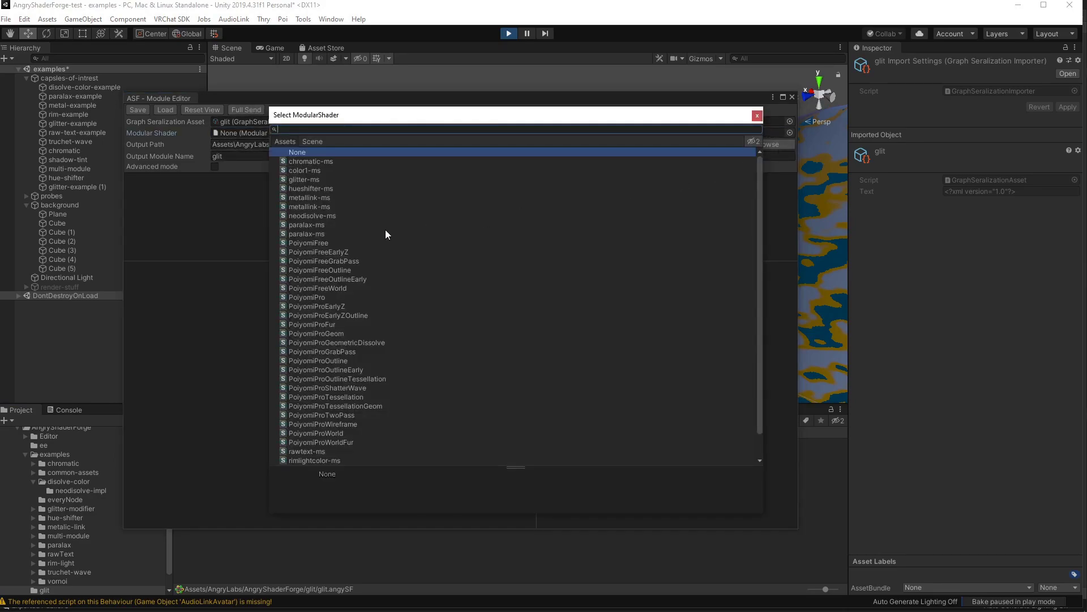
double_click(312, 298)
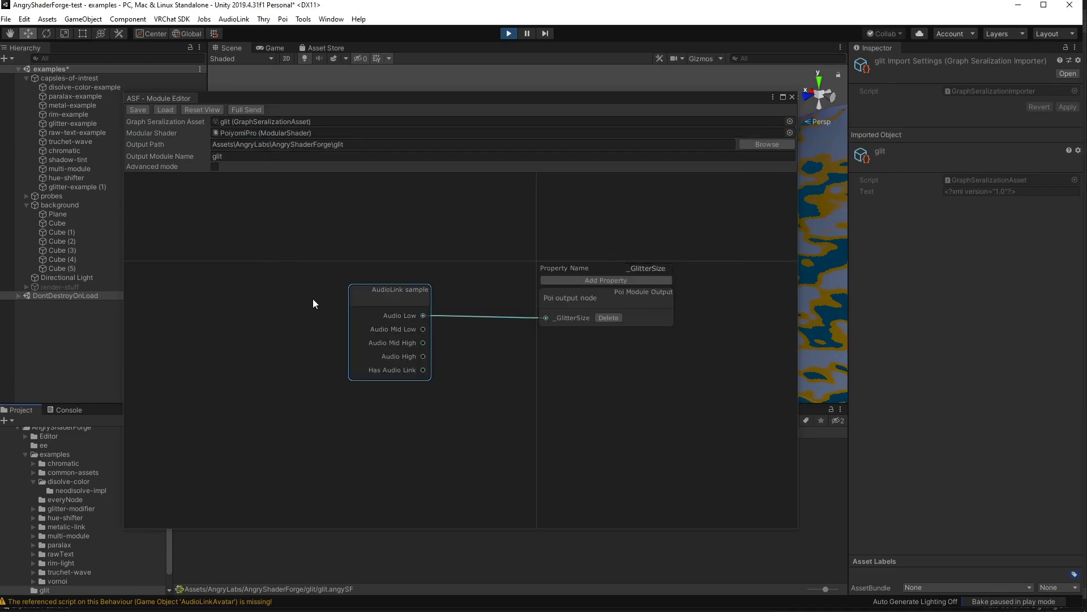
left_click(356, 149)
left_click(306, 155)
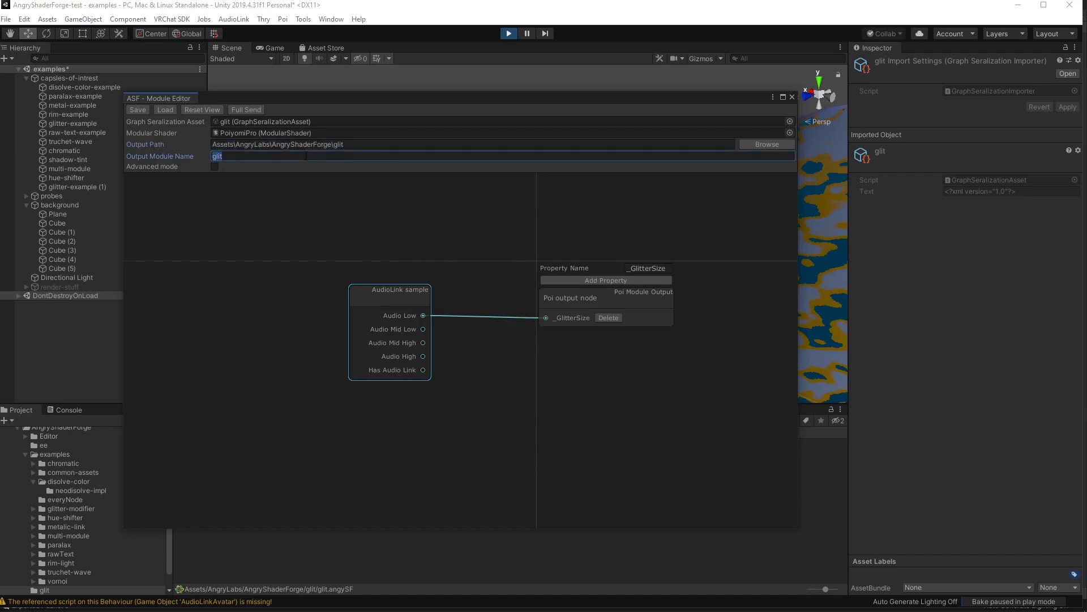
left_click(239, 112)
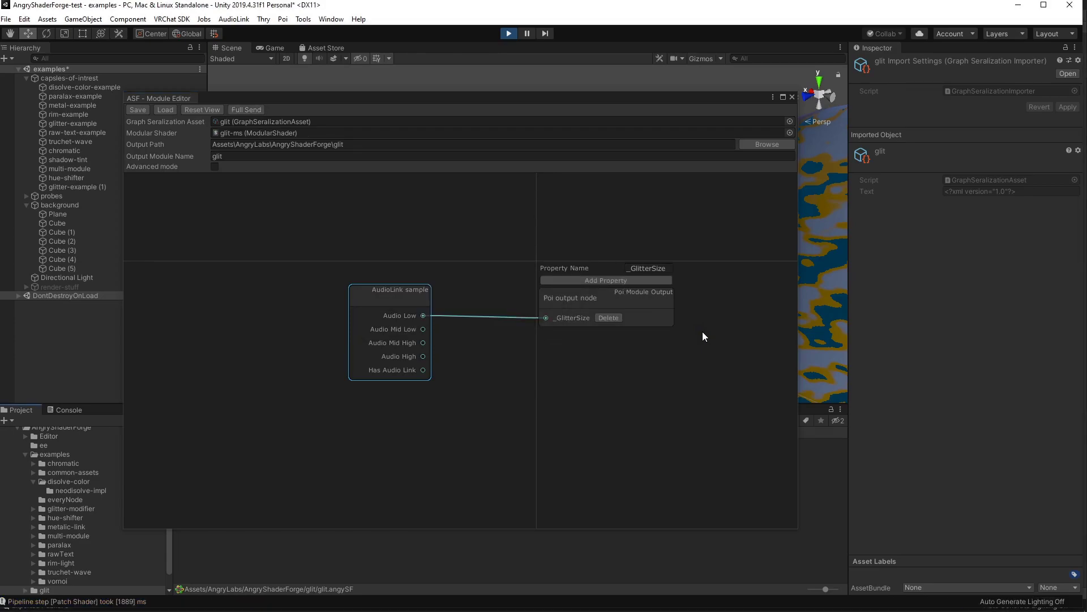
left_click(792, 96)
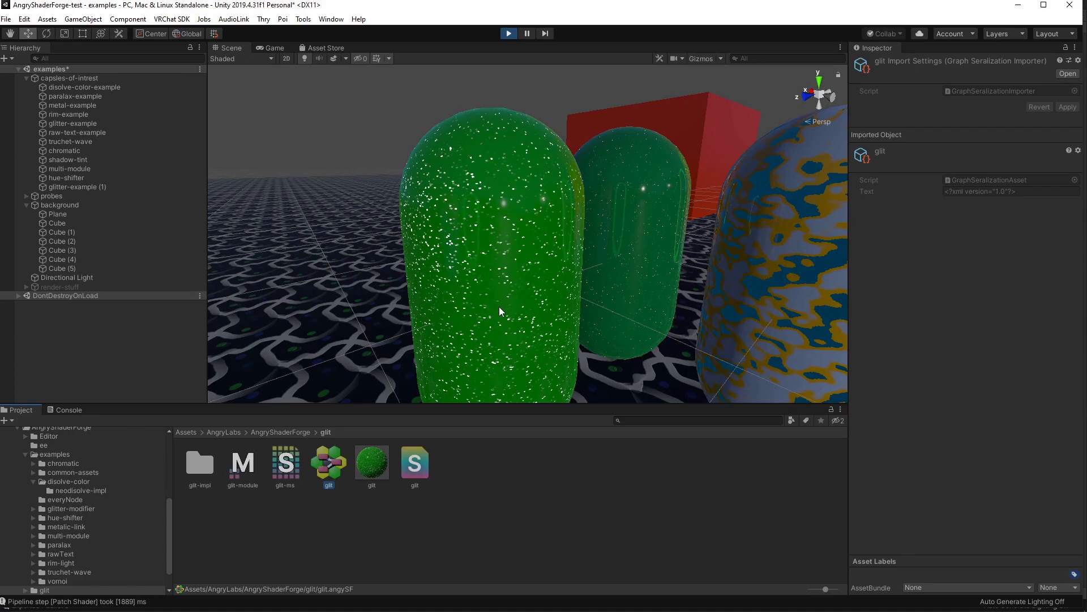
Activate the render-stuff object and assign the generated glit shader to the glit material.
left_click(56, 285)
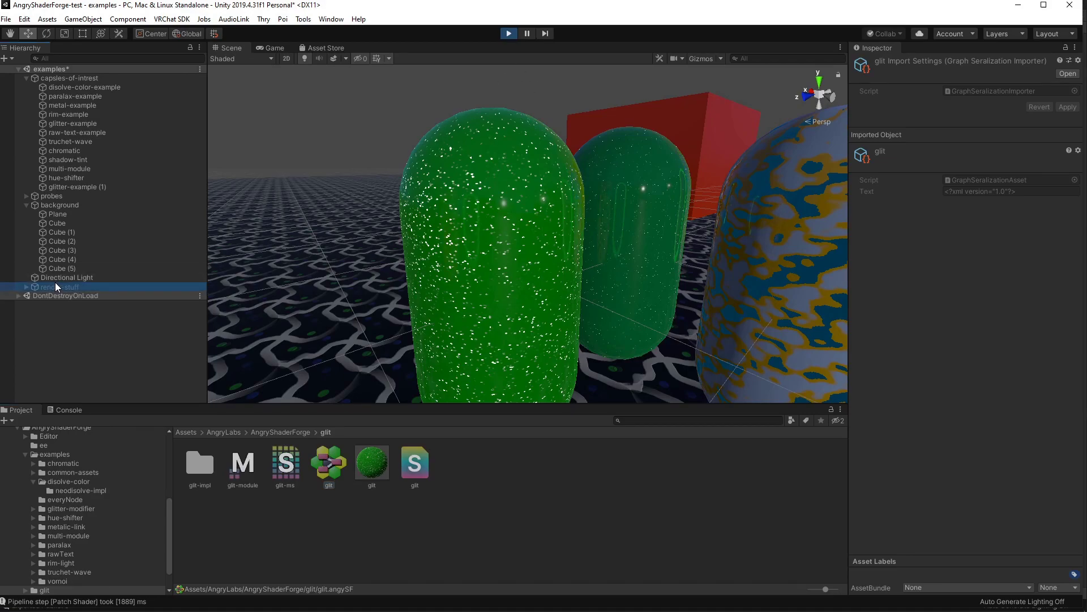
left_click(879, 63)
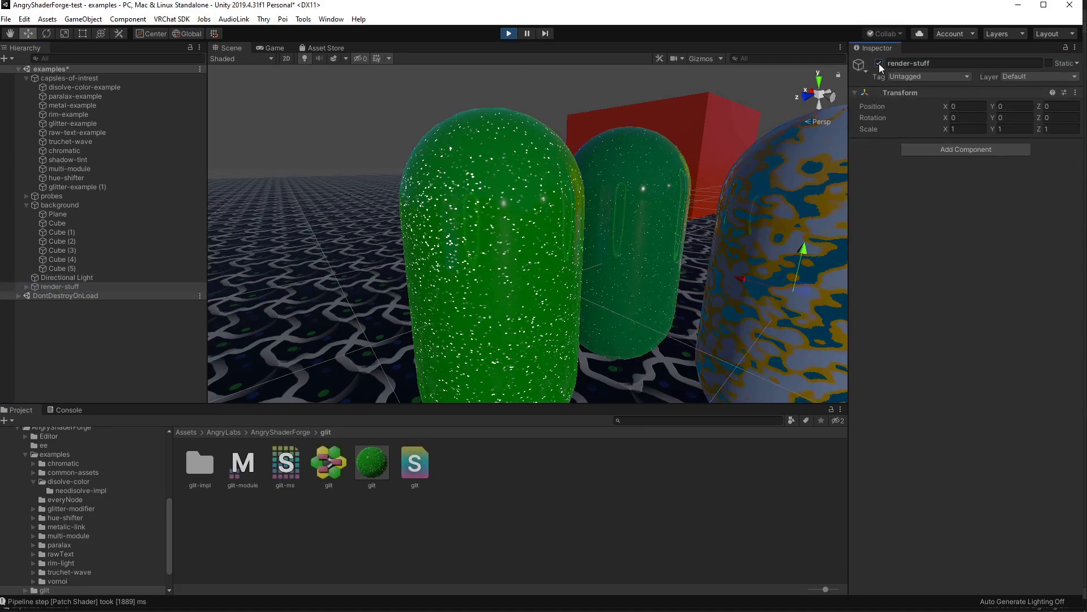
left_click_drag(415, 469, 372, 468)
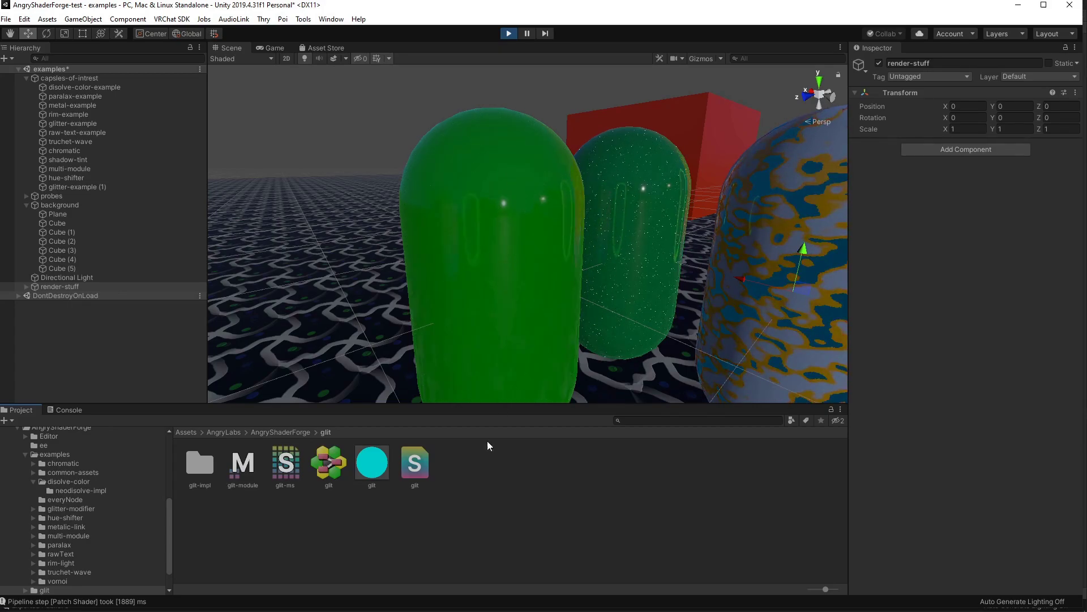
Reopen the glit module graph and move the AudioLink sample node farther from the output node.
left_click(335, 464)
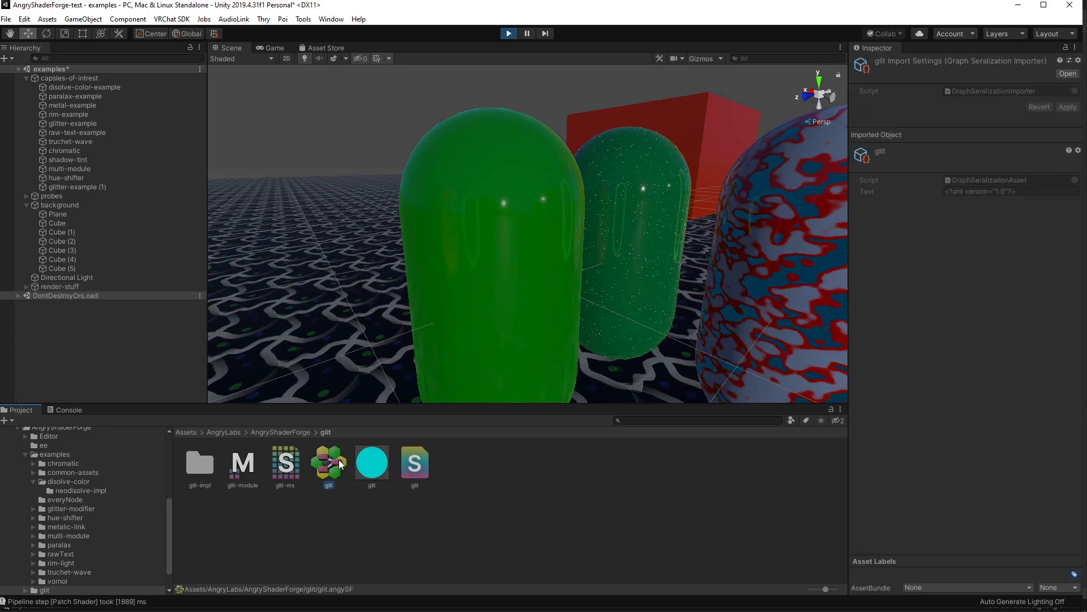
double_click(338, 463)
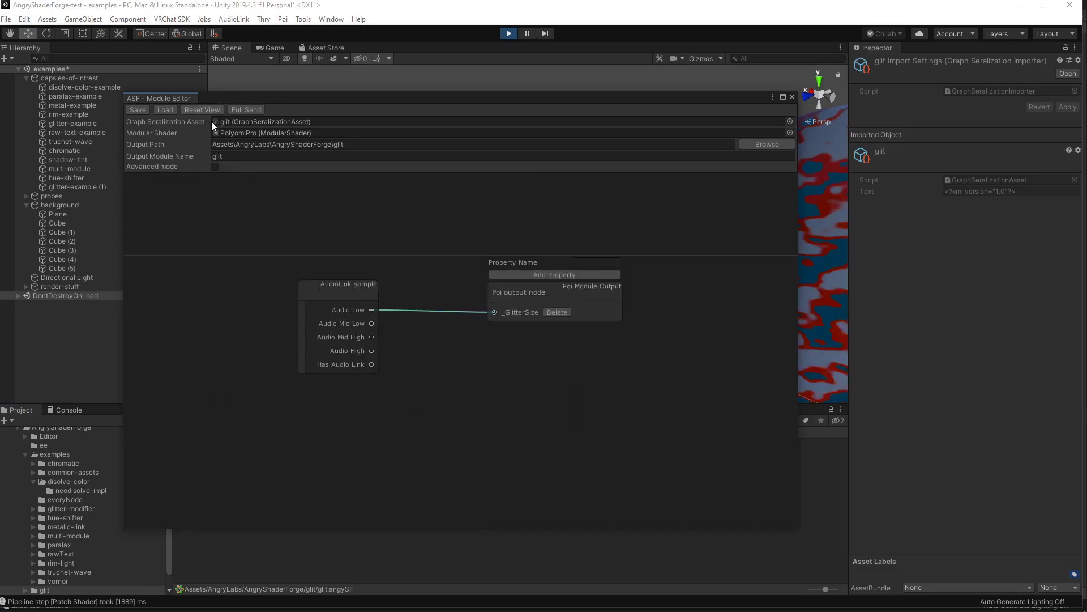
left_click_drag(335, 312, 180, 321)
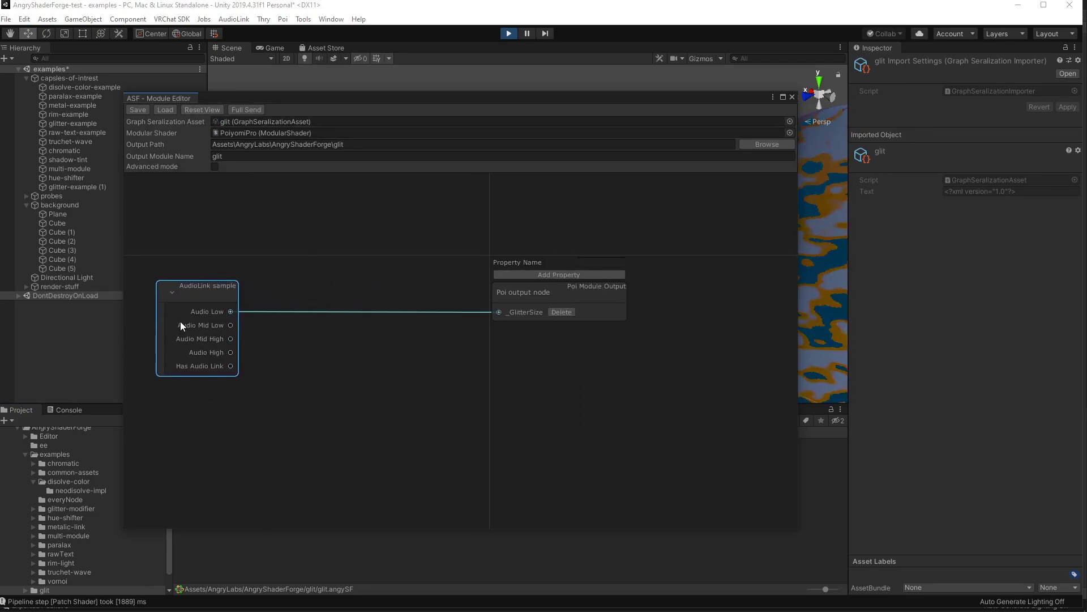
left_click(291, 331)
Insert a Lerp,Mix,Blend node with Audio Low feeding its Factor and its Output feeding _GlitterSize.
right_click(340, 266)
left_click(358, 274)
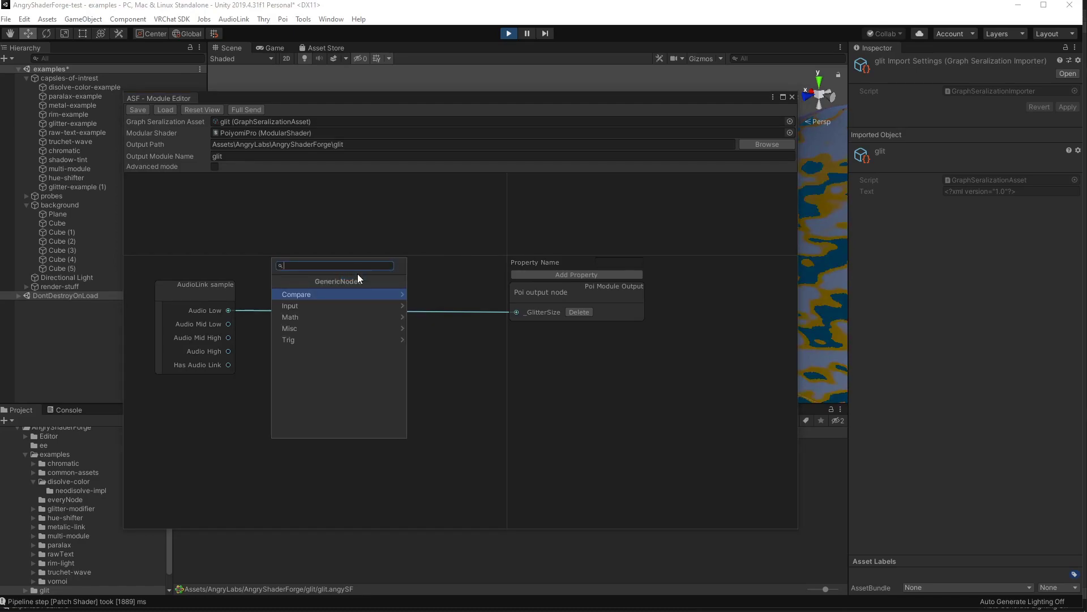
type("l")
key("Return")
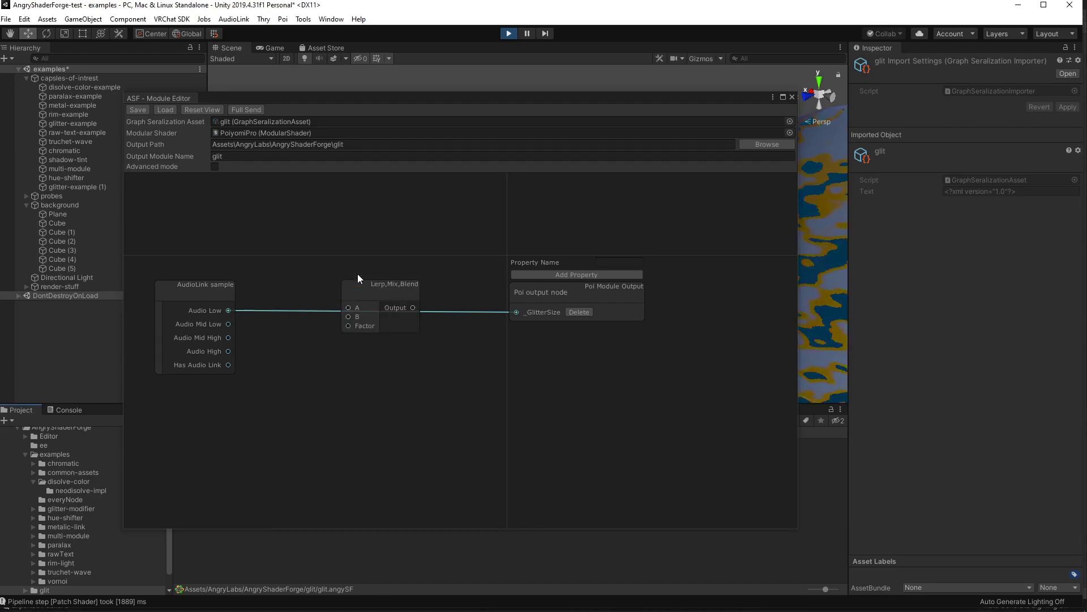
left_click_drag(229, 310, 517, 312)
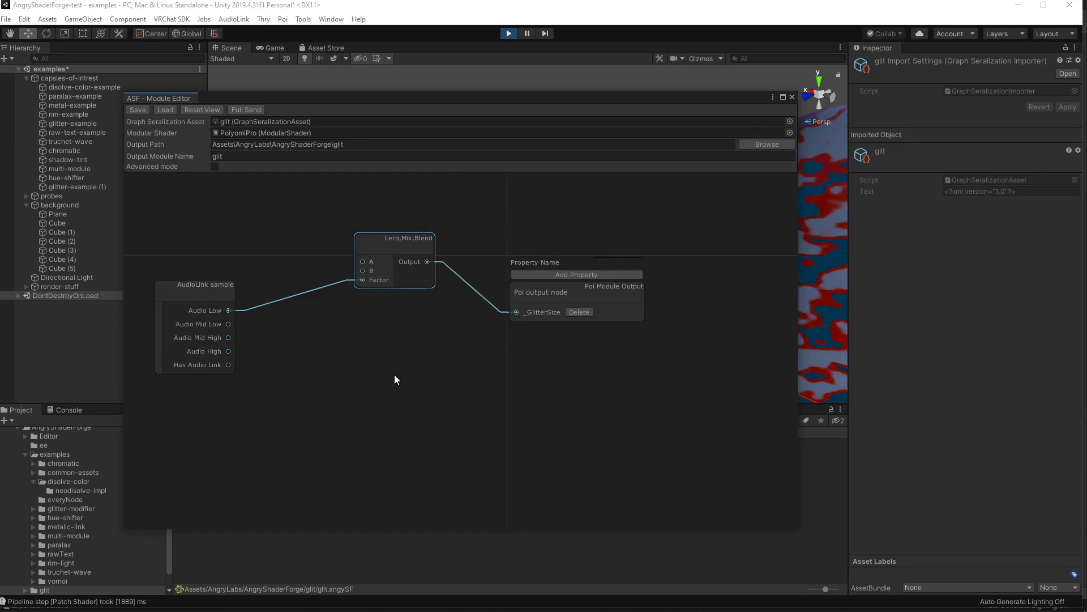
Add a Float Property node named low_Size above the AudioLink sample node.
middle_click_drag(410, 373, 600, 481)
right_click(294, 242)
left_click(314, 247)
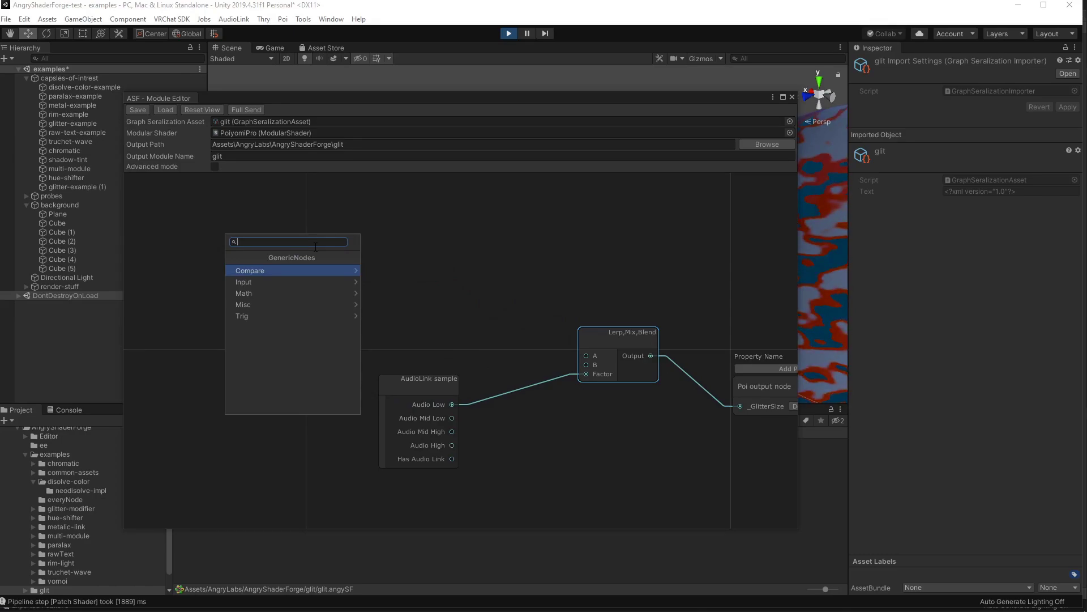
type("prop")
key("Return")
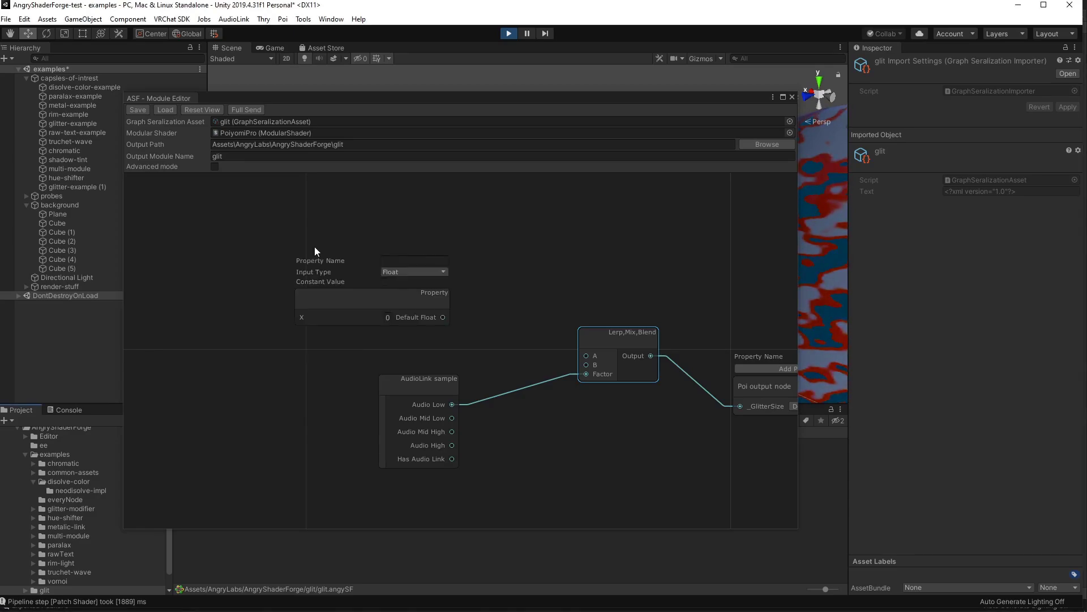
left_click(360, 266)
left_click_drag(360, 266, 319, 213)
left_click(332, 209)
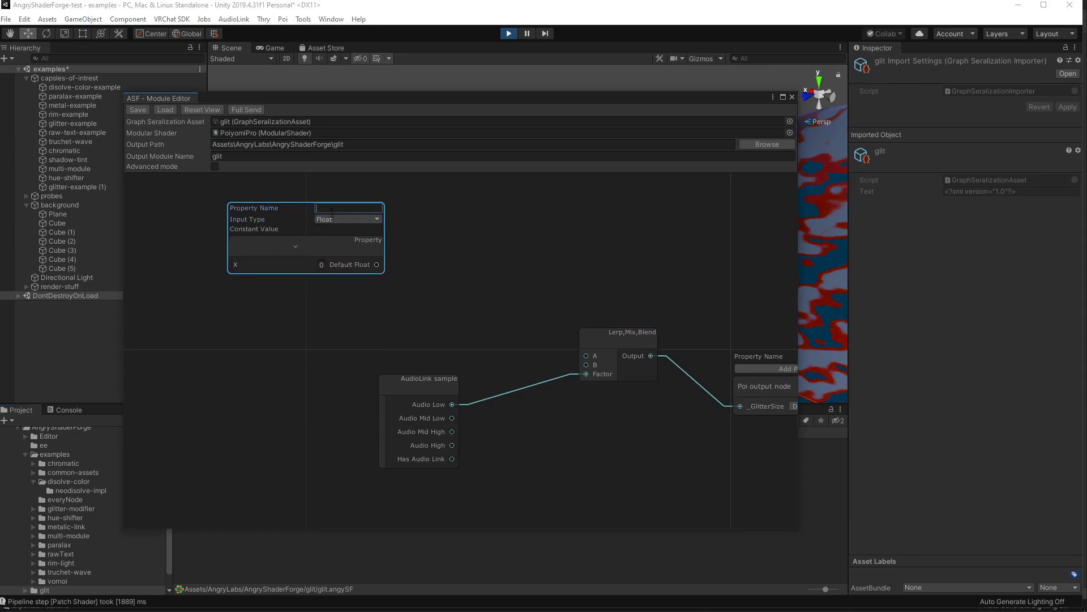
type("low_Si")
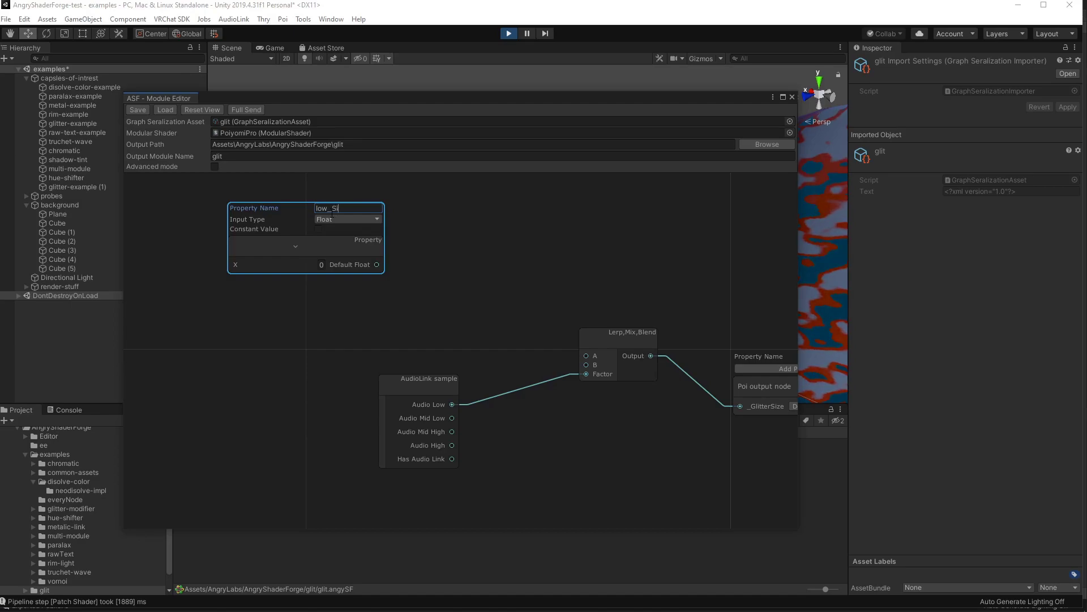
type("ze")
Duplicate the low_Size property node and rename the copy high_Size.
left_click(324, 246)
key("ctrl+d")
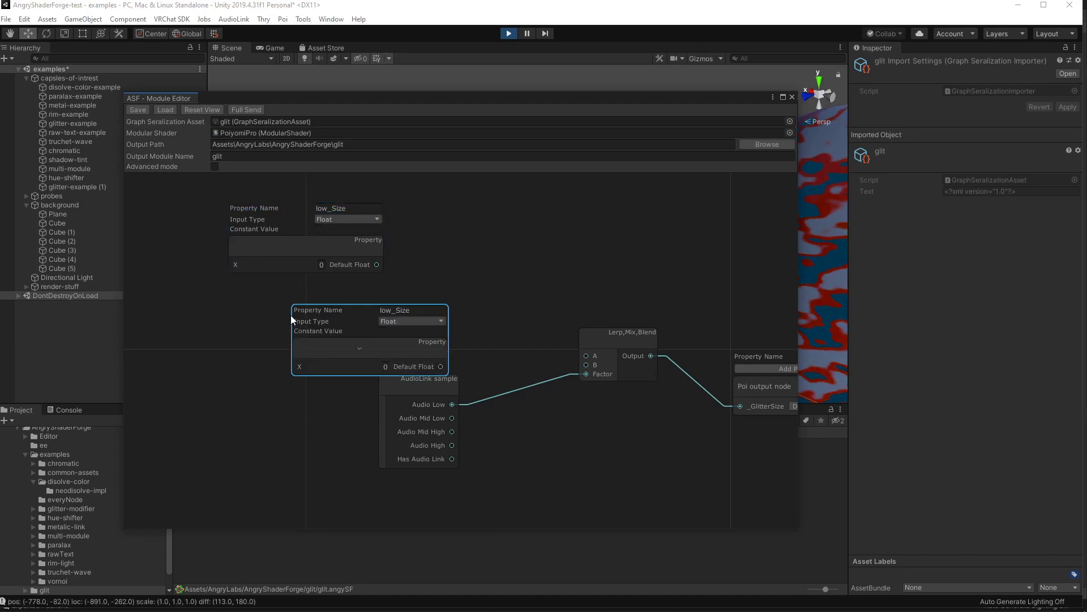
left_click(392, 311)
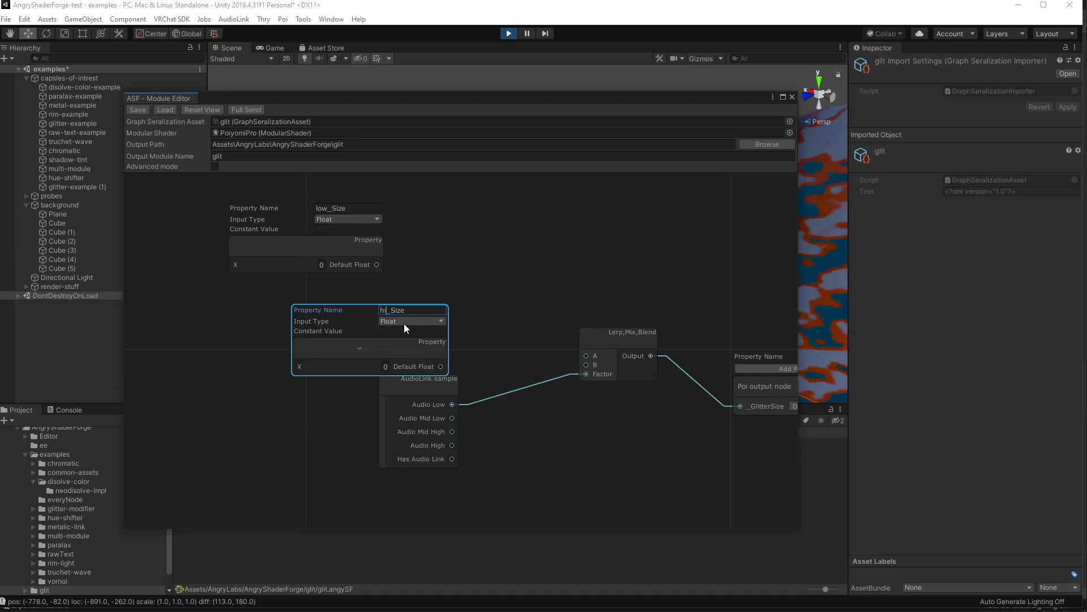
Connect low_Size to input A and high_Size to input B of the Lerp,Mix,Blend node.
left_click_drag(411, 352, 586, 364)
left_click(378, 268)
left_click_drag(377, 265, 587, 355)
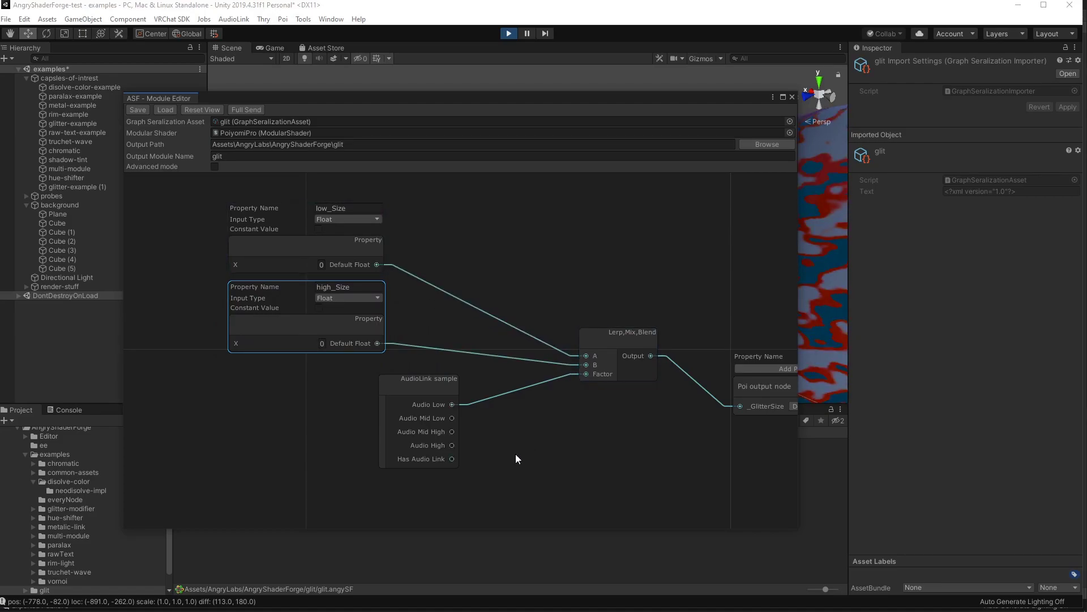
left_click_drag(401, 429, 399, 428)
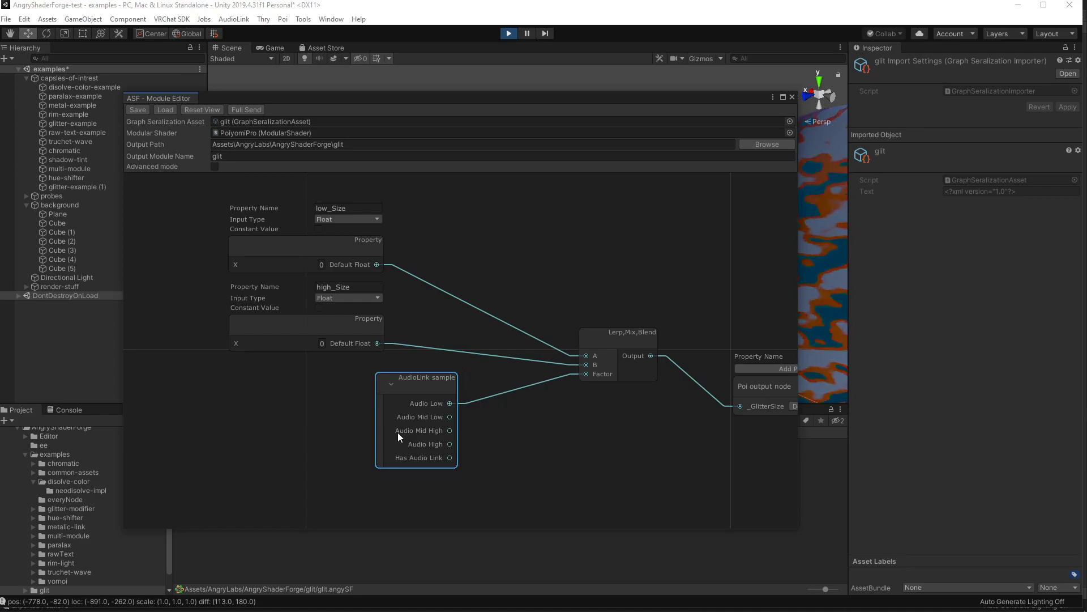
Reposition the low_Size and high_Size property nodes and set high_Size's default X value to 1.
left_click_drag(322, 243, 299, 240)
left_click_drag(328, 328, 322, 333)
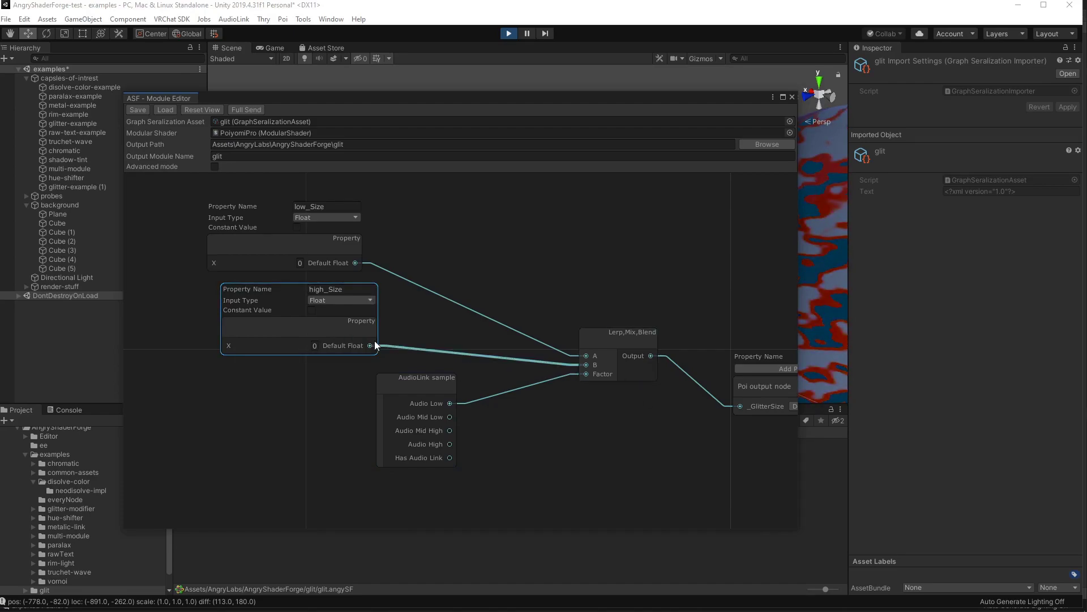
left_click(315, 345)
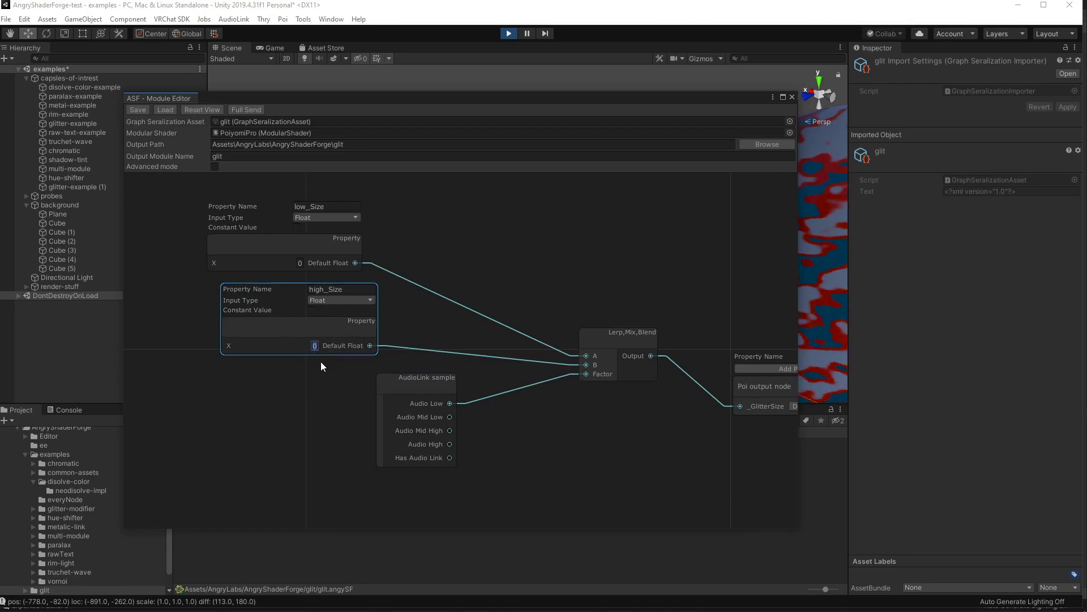
type("1")
left_click(327, 396)
middle_click_drag(622, 472, 512, 453)
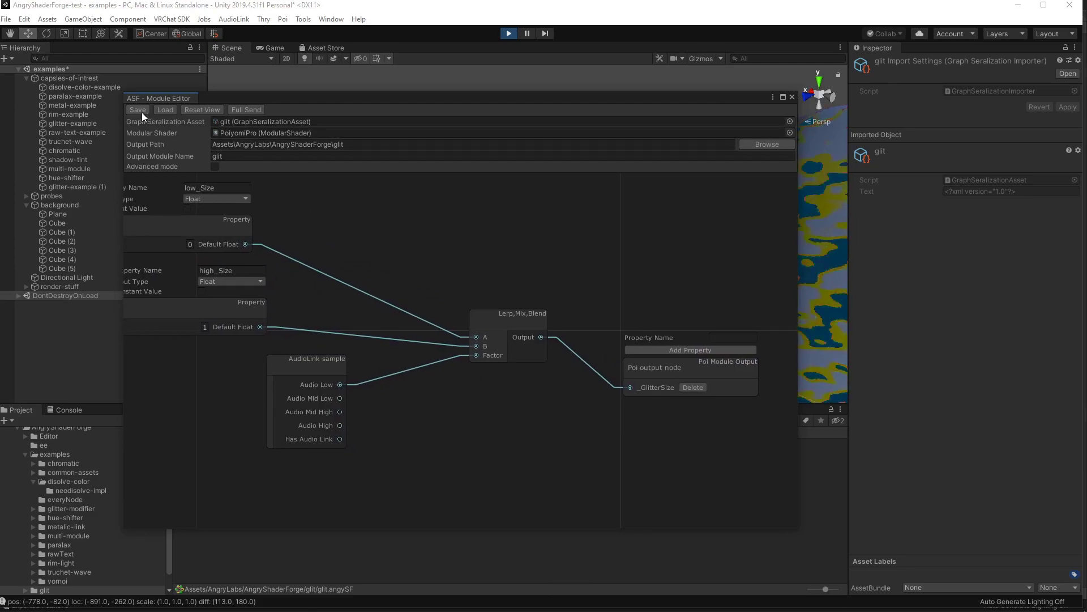
Generate the glit shader with Full Send, then close the module editor and toggle the render-stuff object off and on.
left_click(238, 109)
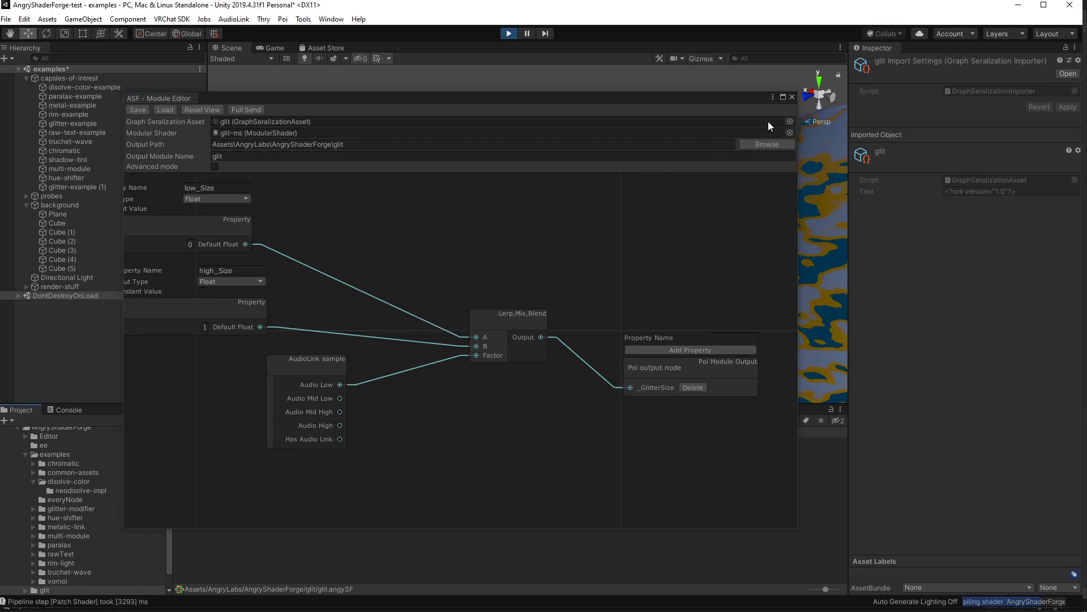
left_click(793, 97)
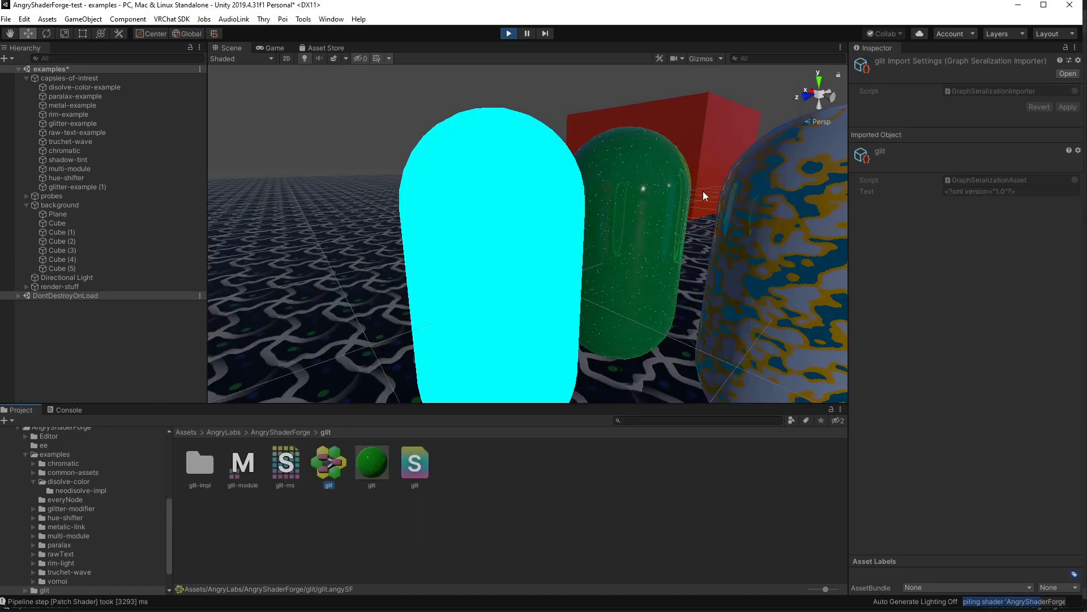
left_click(67, 288)
left_click(879, 63)
left_click(879, 62)
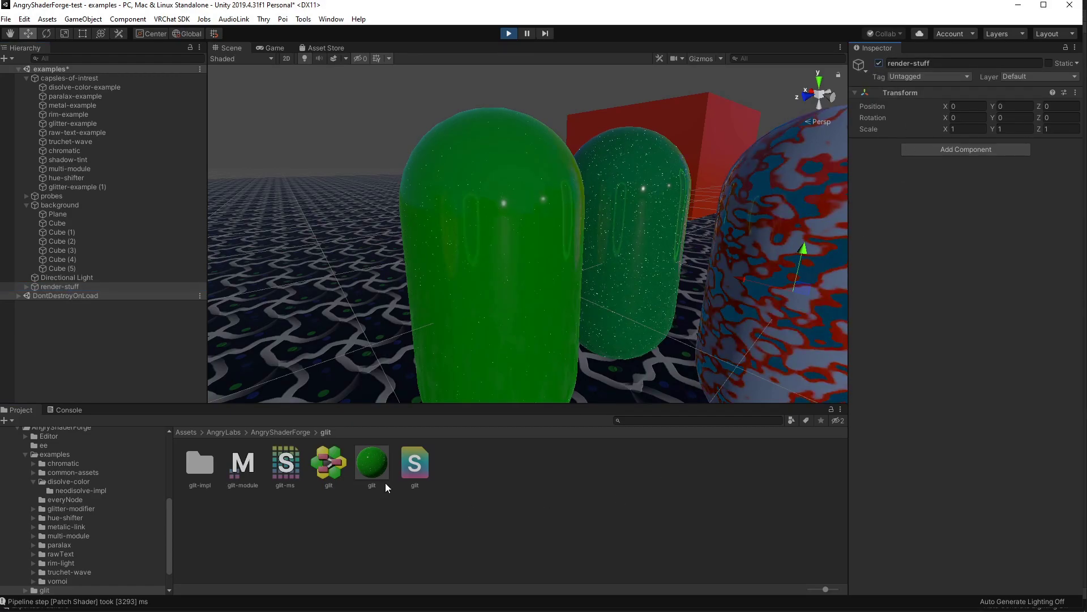
Set low_Size to 0.3 in the Third Party glit section of the glit material.
left_click(372, 471)
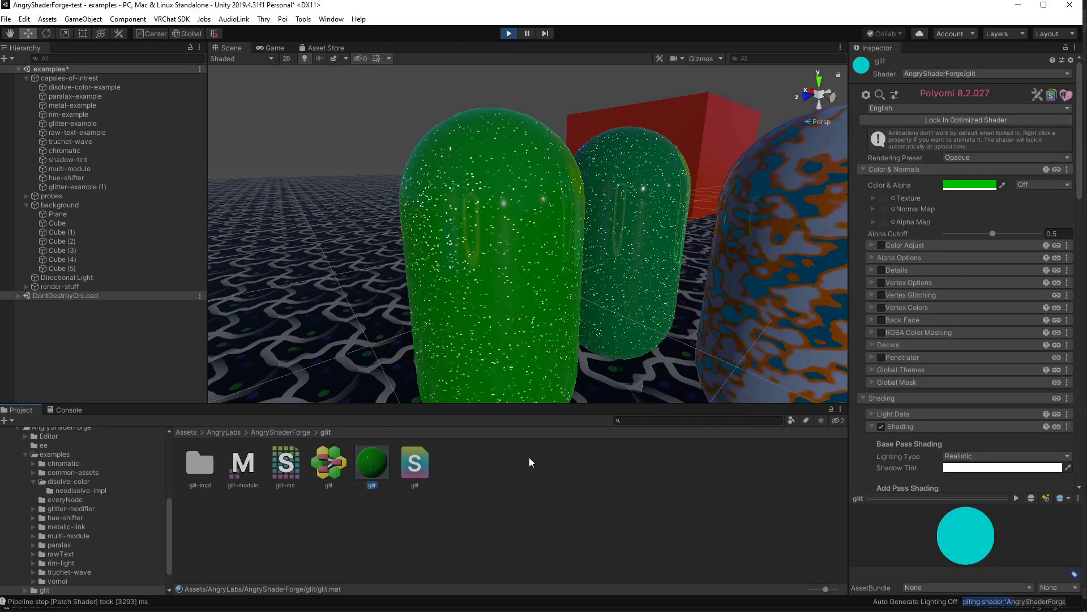
scroll(891, 436, "down", 10)
scroll(909, 405, "down", 3)
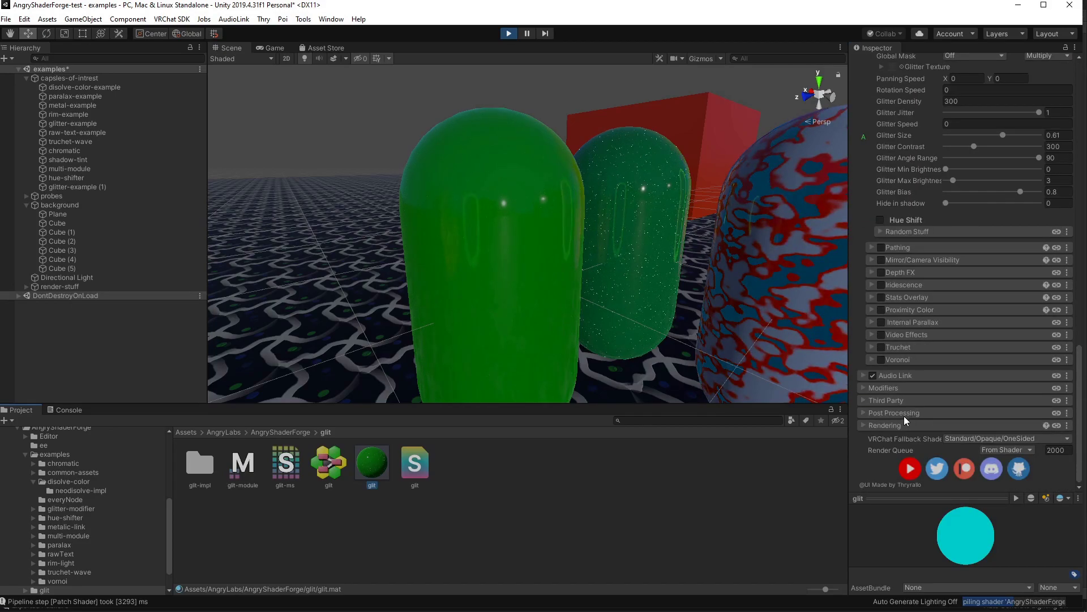
left_click(864, 401)
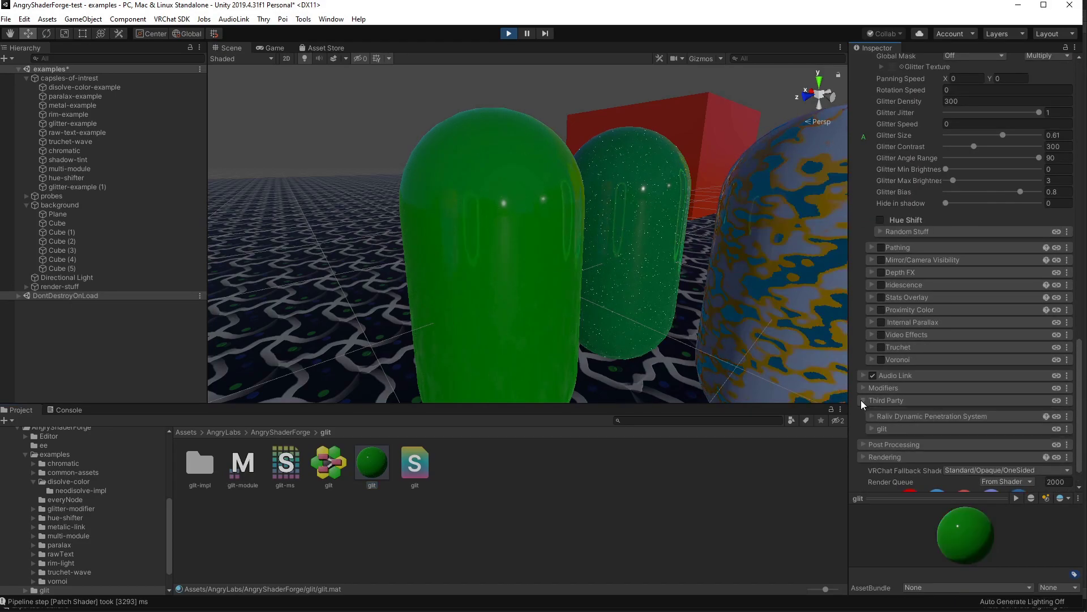
left_click(872, 429)
scroll(932, 419, "down", 3)
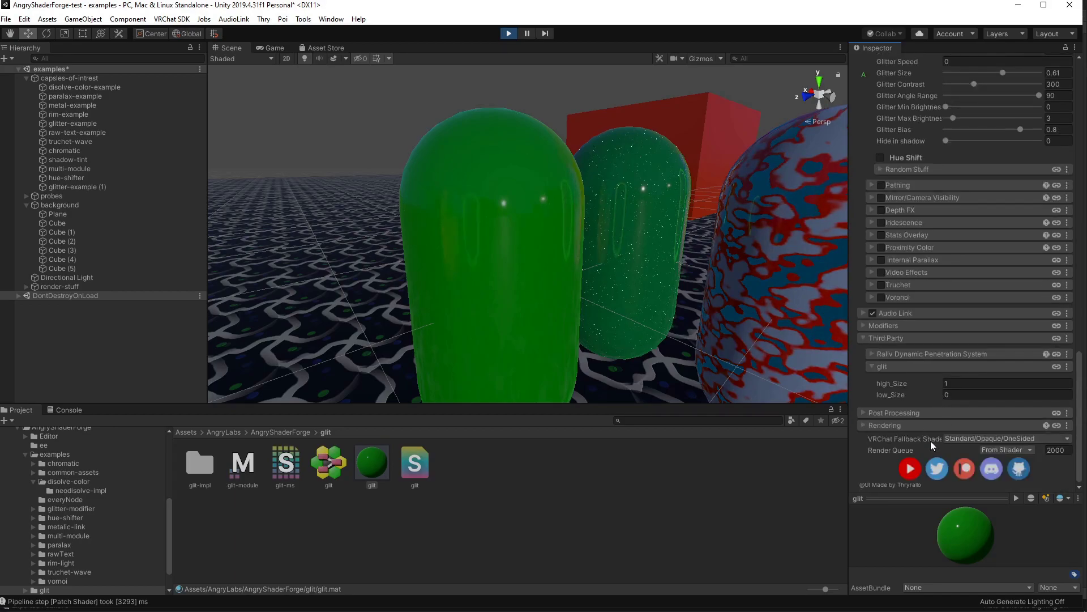
mouse_move(928, 395)
left_mouse_down()
mouse_move(942, 396)
mouse_move(933, 396)
left_mouse_up()
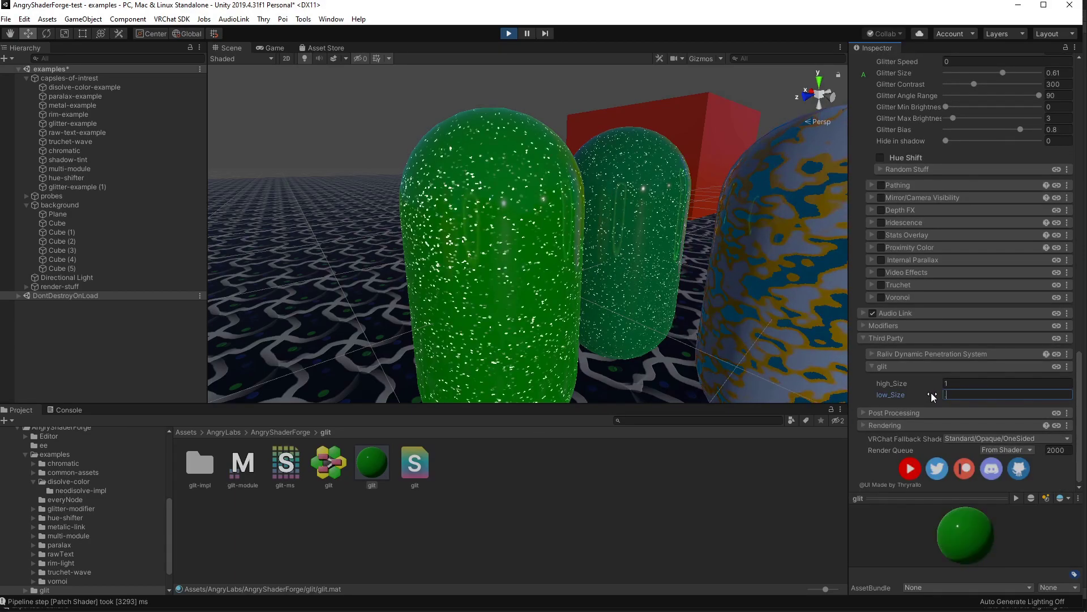
type(".3")
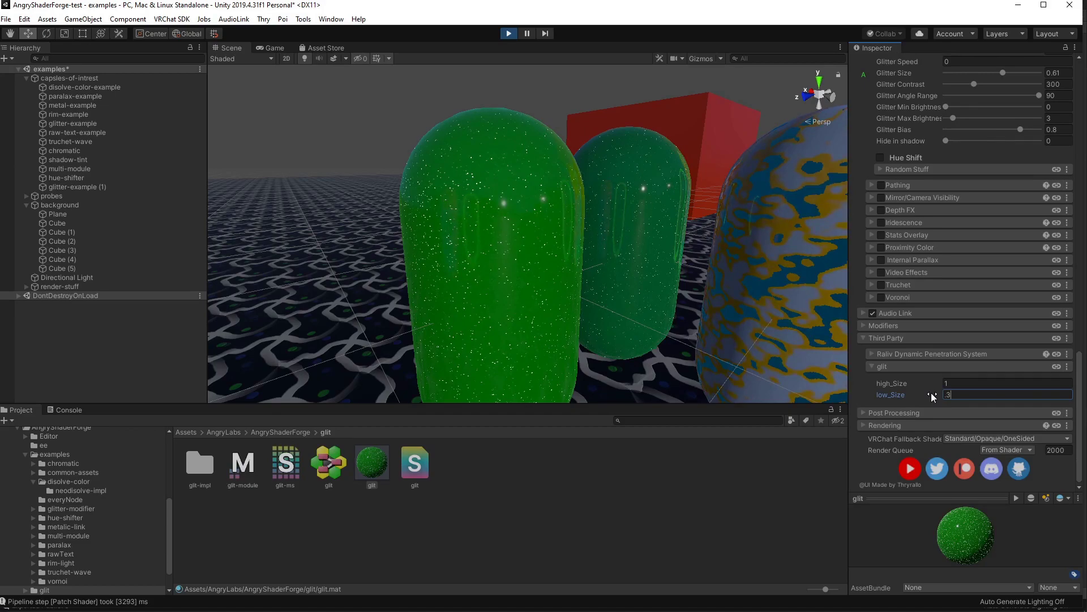
left_click(589, 509)
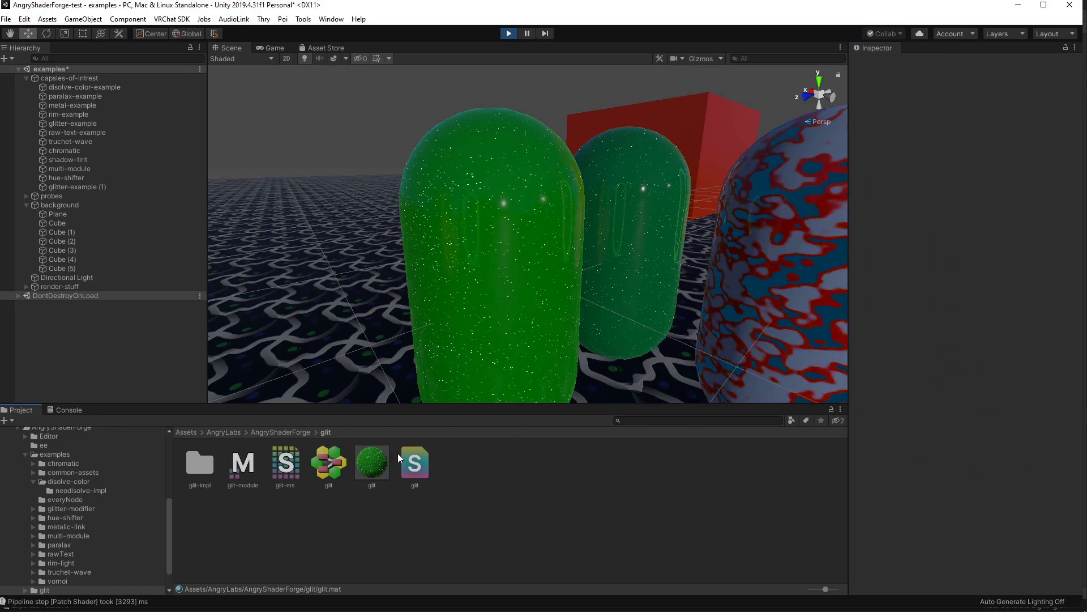
Examine the locking and animation options of low_Size and the Glitter Size property in the glit material.
left_click(372, 466)
scroll(915, 393, "down", 15)
right_click(882, 393)
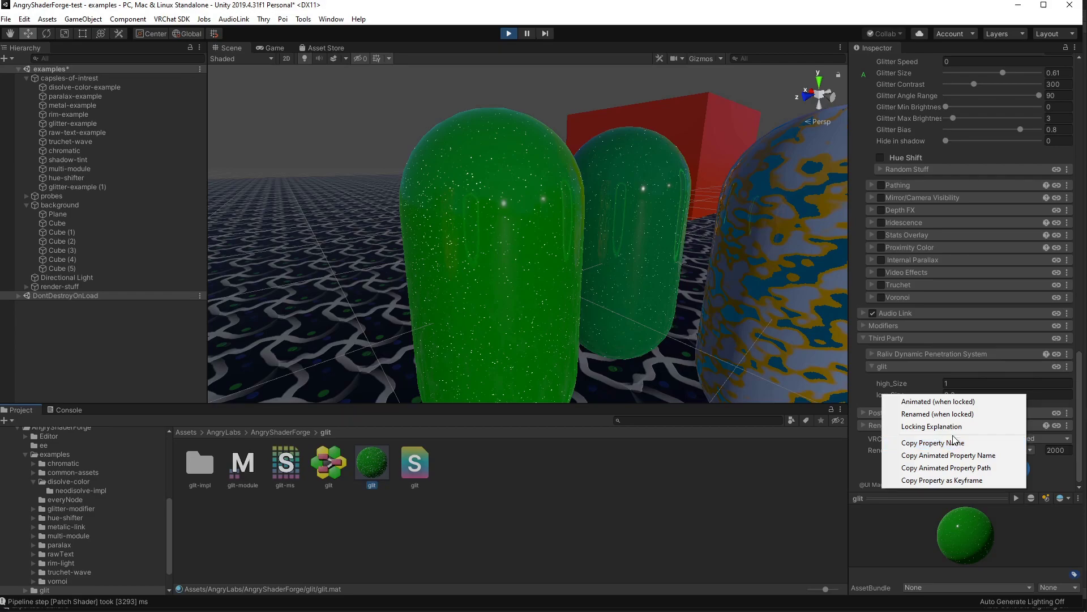
left_click(870, 393)
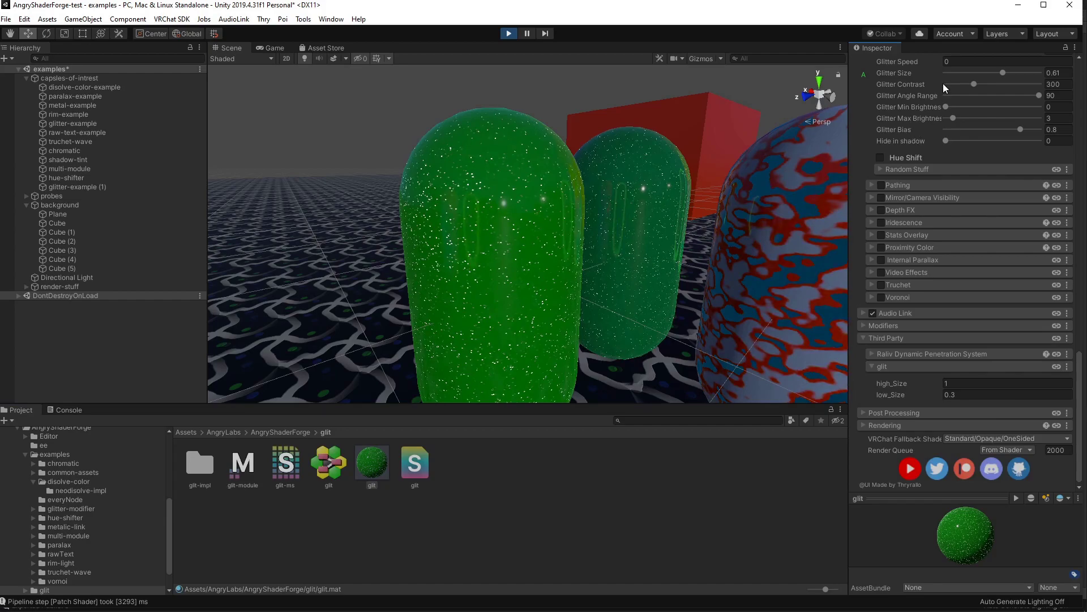
left_click(896, 70)
mouse_move(1007, 73)
left_mouse_down()
mouse_move(1047, 75)
mouse_move(960, 74)
mouse_move(1025, 85)
mouse_move(921, 86)
mouse_move(1003, 86)
left_mouse_up()
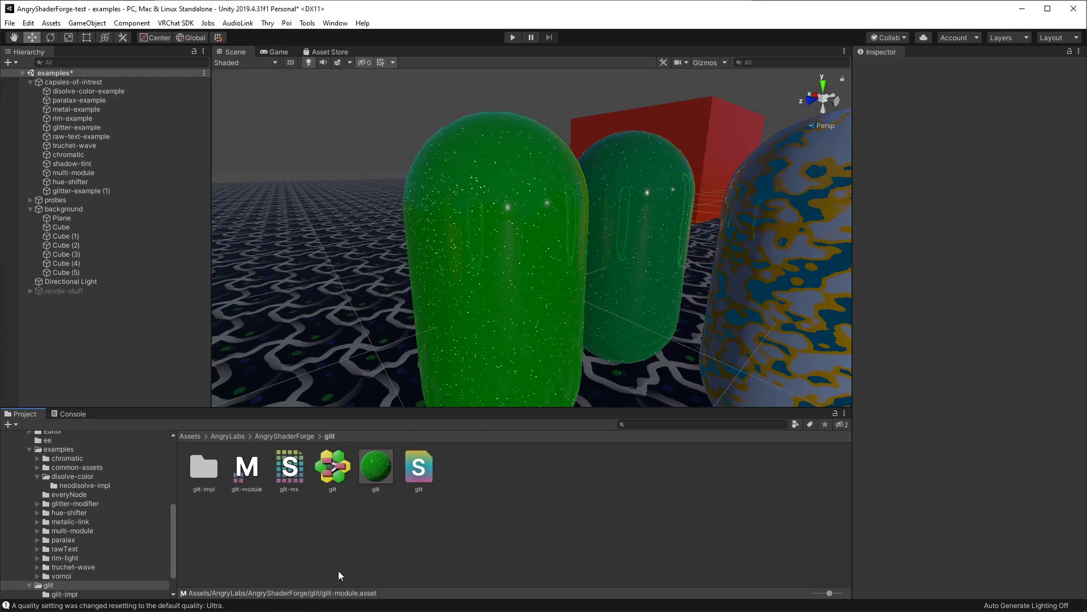
Inspect the glit graph asset, the glit-impl folder and the glit-module asset in the glit folder.
left_click(332, 468)
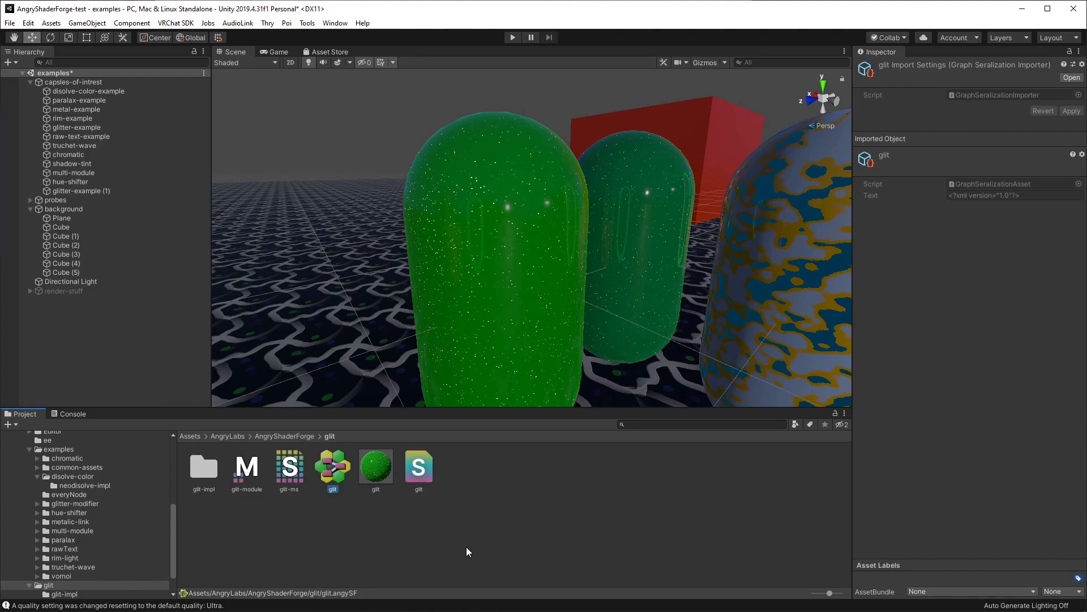
left_click(202, 473)
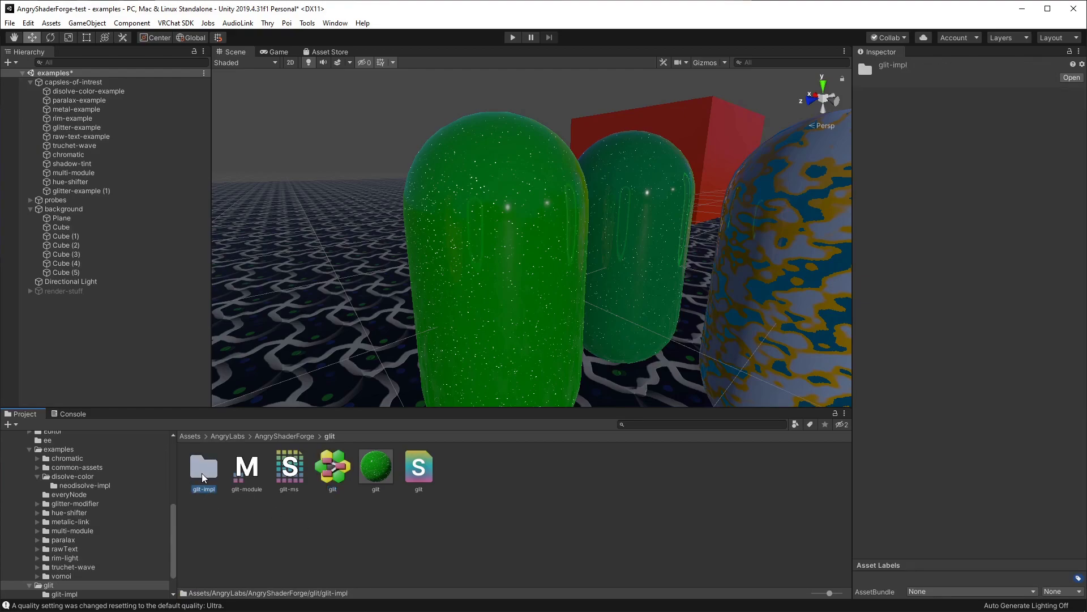
left_click(253, 472, "ctrl")
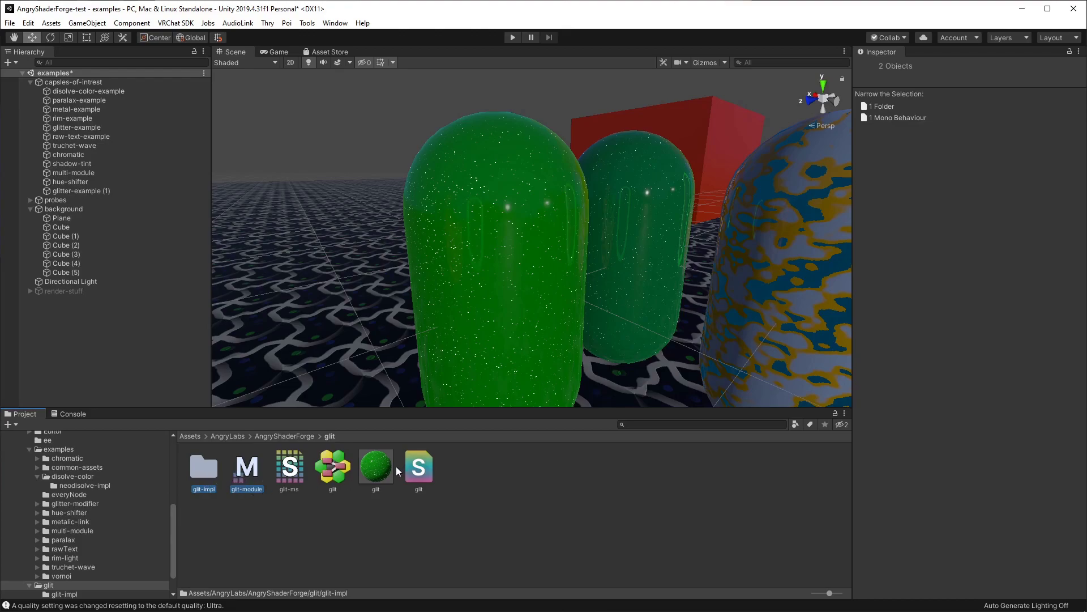
left_click(247, 476)
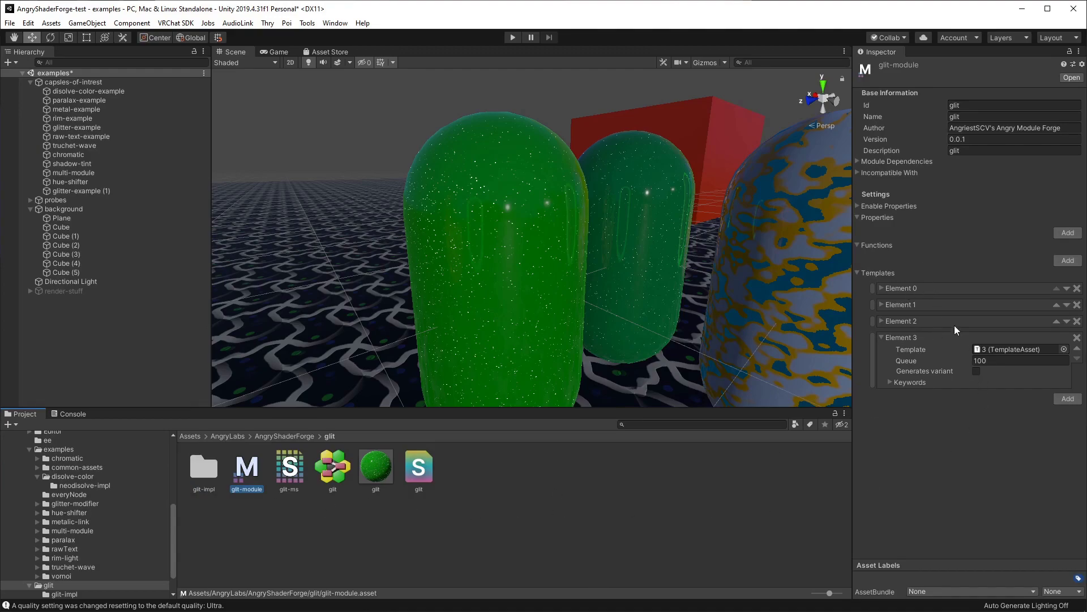
left_click(210, 478)
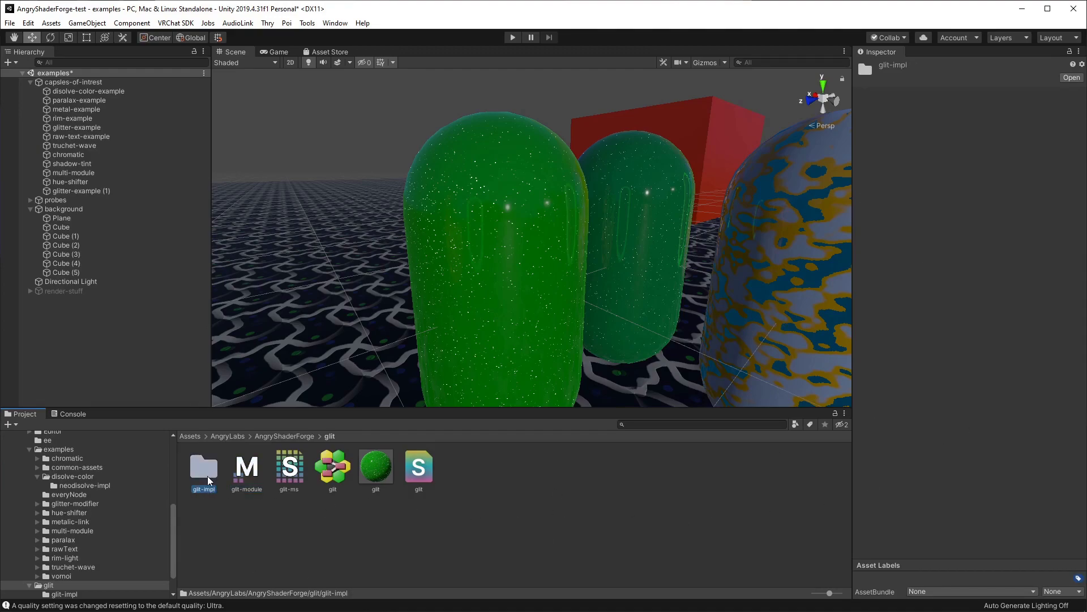
left_click(222, 490)
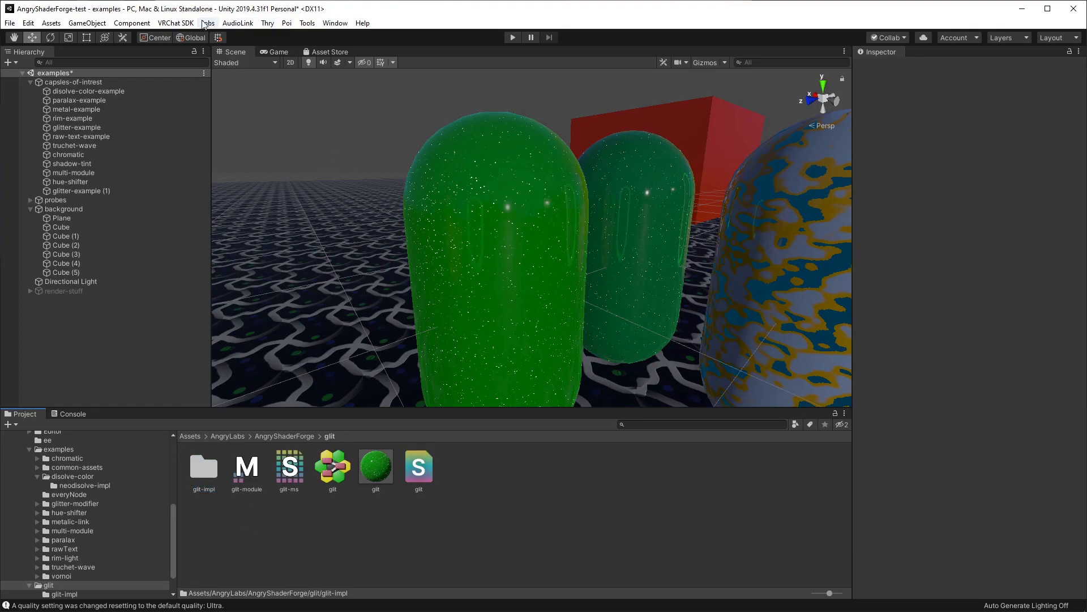
Open Poiyomi's Module Installer and choose PoiyomiPro as the shader to install to.
left_click(284, 22)
mouse_move(307, 23)
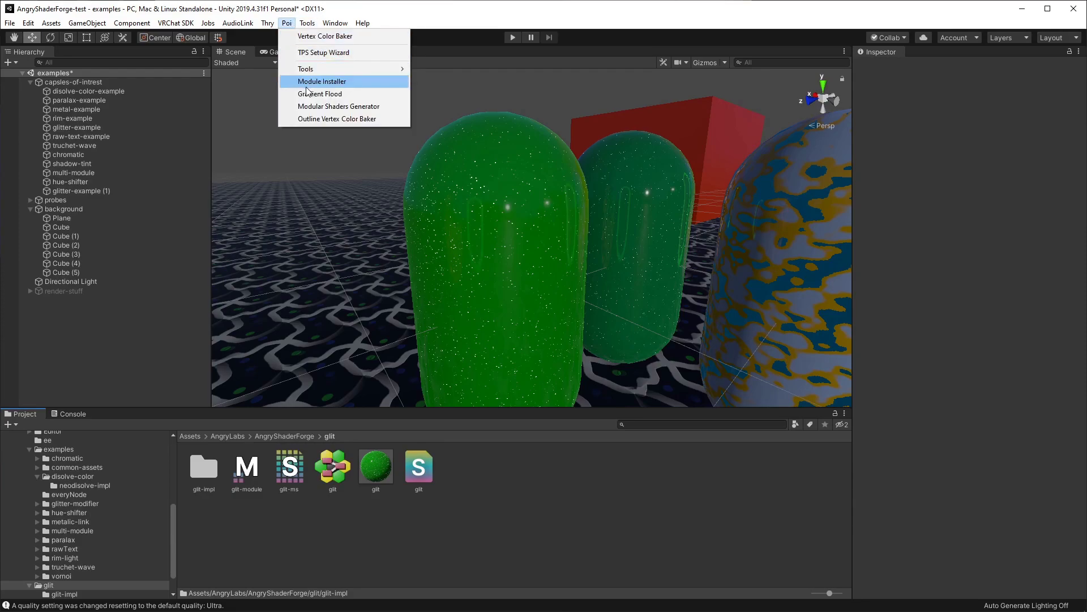
left_click(311, 82)
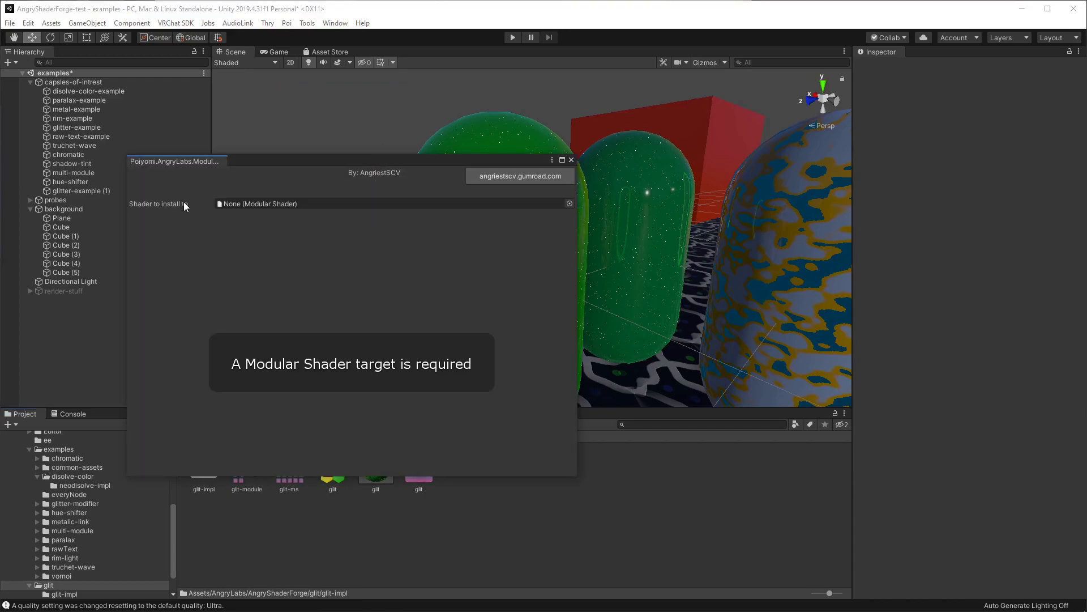
left_click(570, 204)
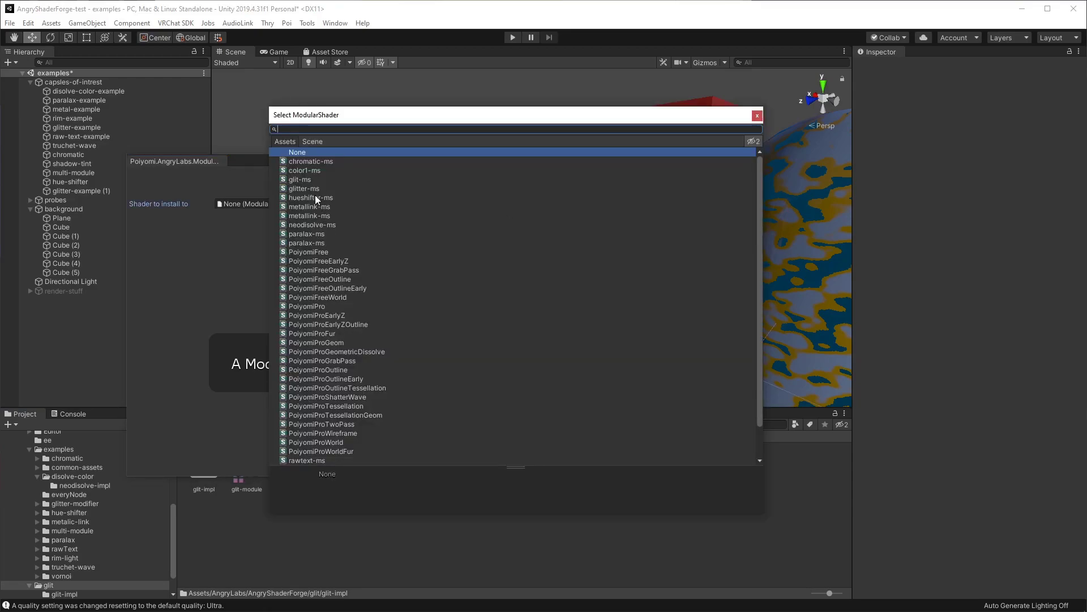
double_click(308, 306)
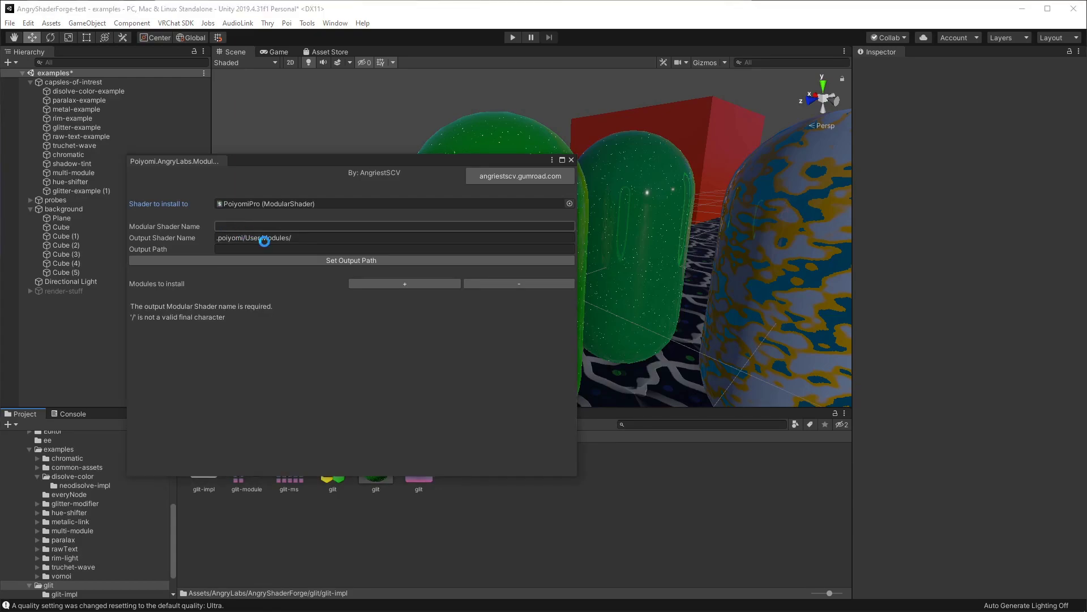
Name the modular shader glit-2 and set its output path to Assets/AngryLabs/AngryShaderForge/glit.
left_click(265, 238)
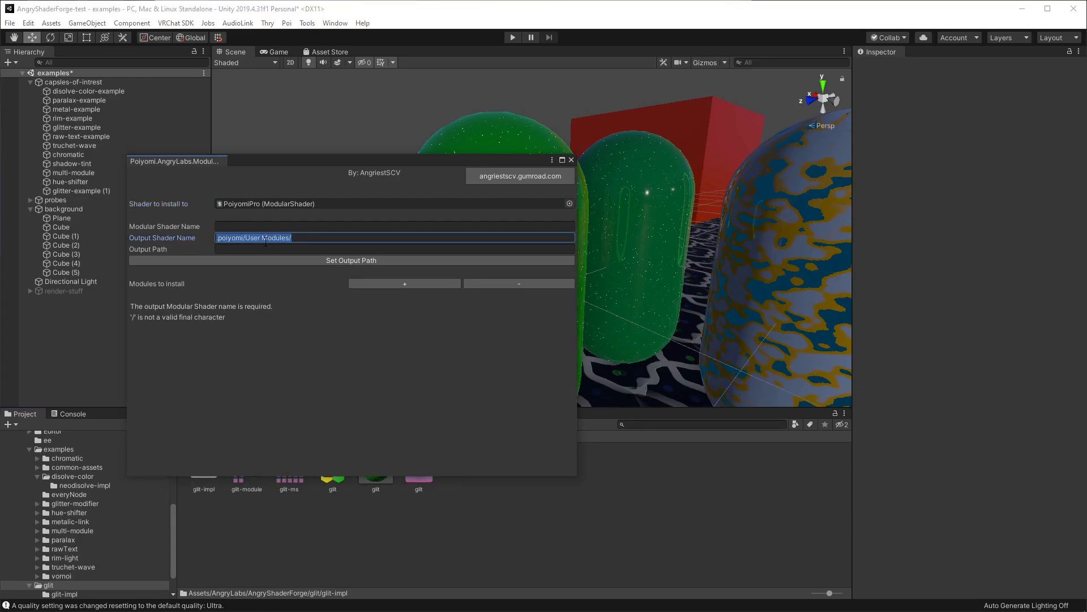
left_click(255, 225)
type("glit-2")
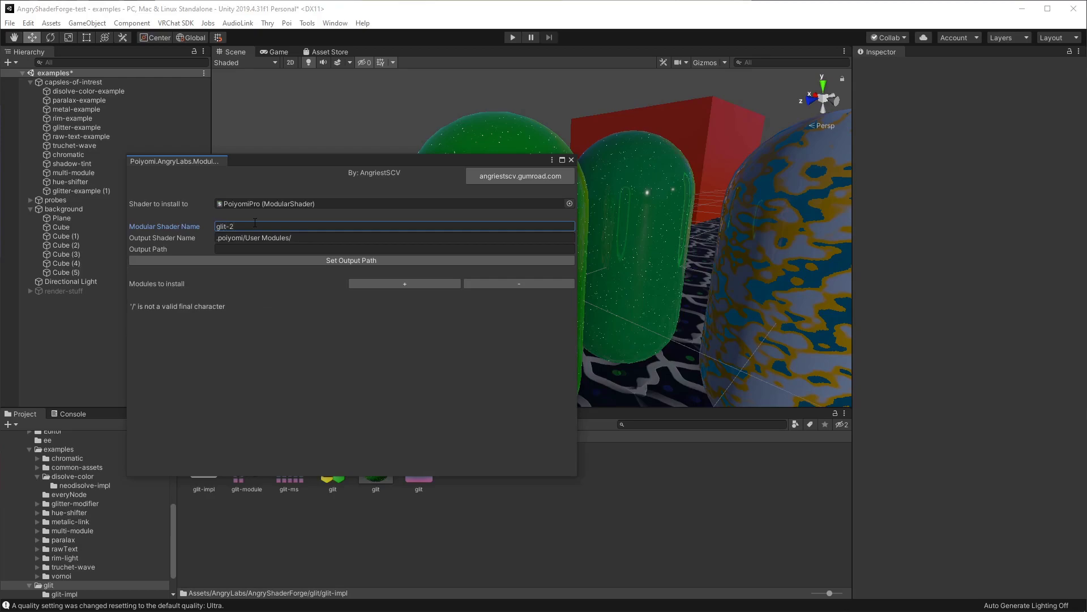
left_click(266, 260)
double_click(149, 124)
left_click(148, 124)
double_click(148, 124)
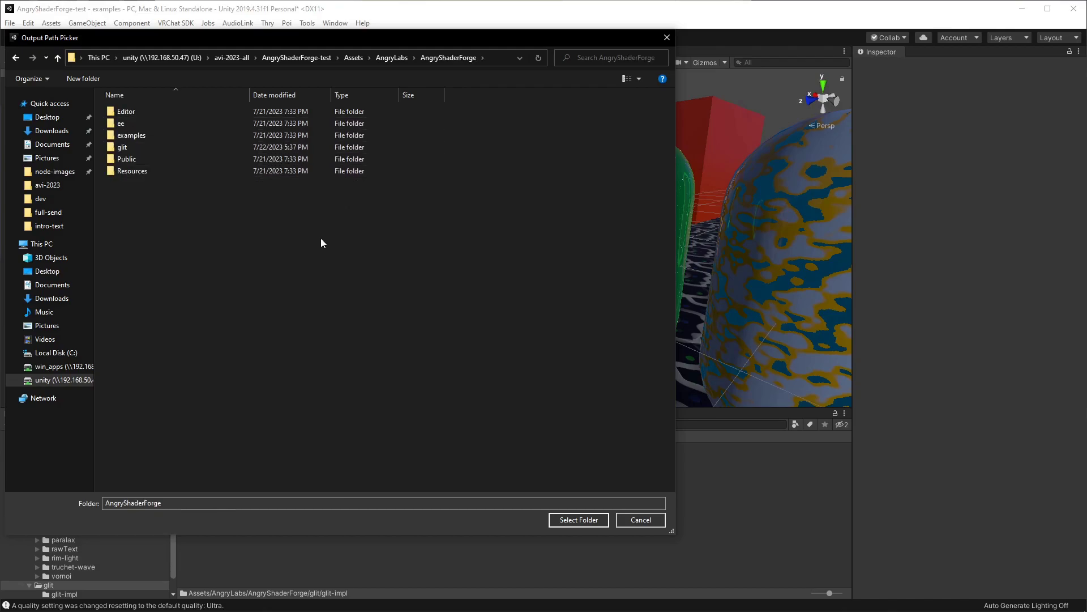
double_click(133, 150)
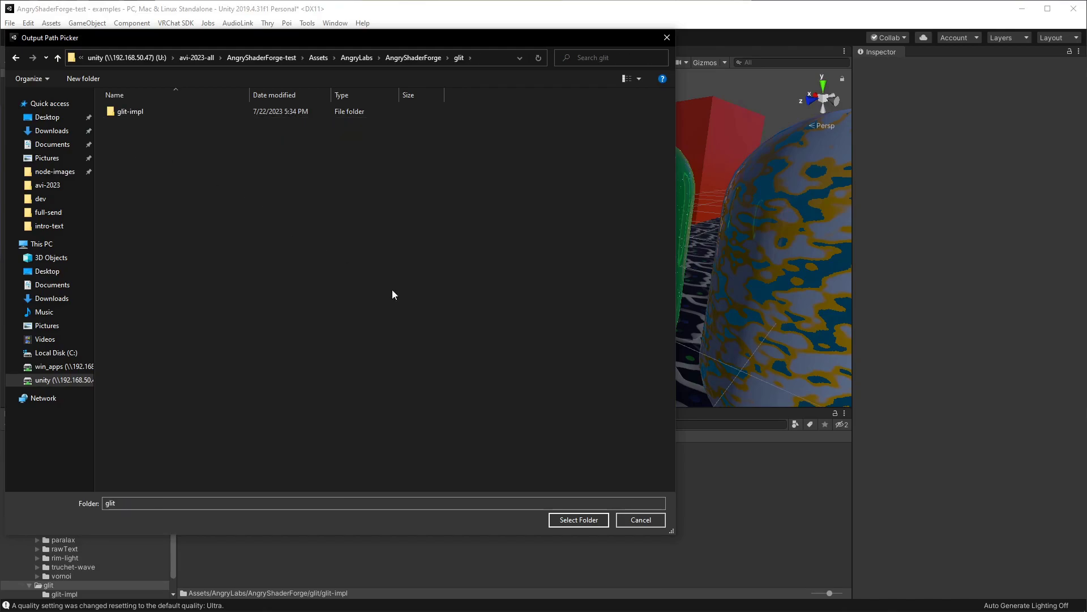
left_click(579, 519)
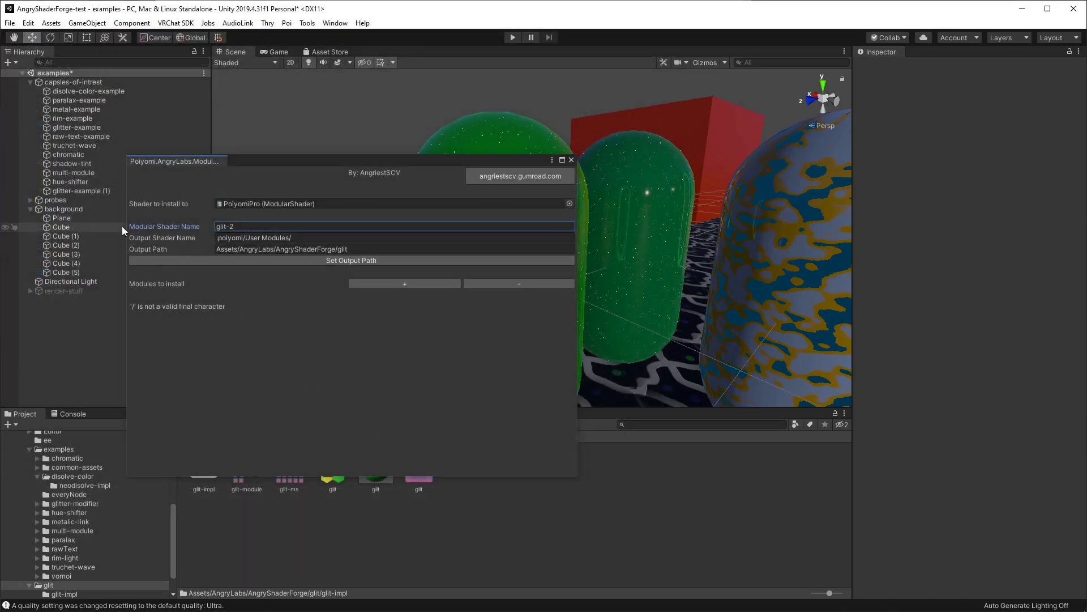
Add glit-module to the modules to install.
left_click(380, 283)
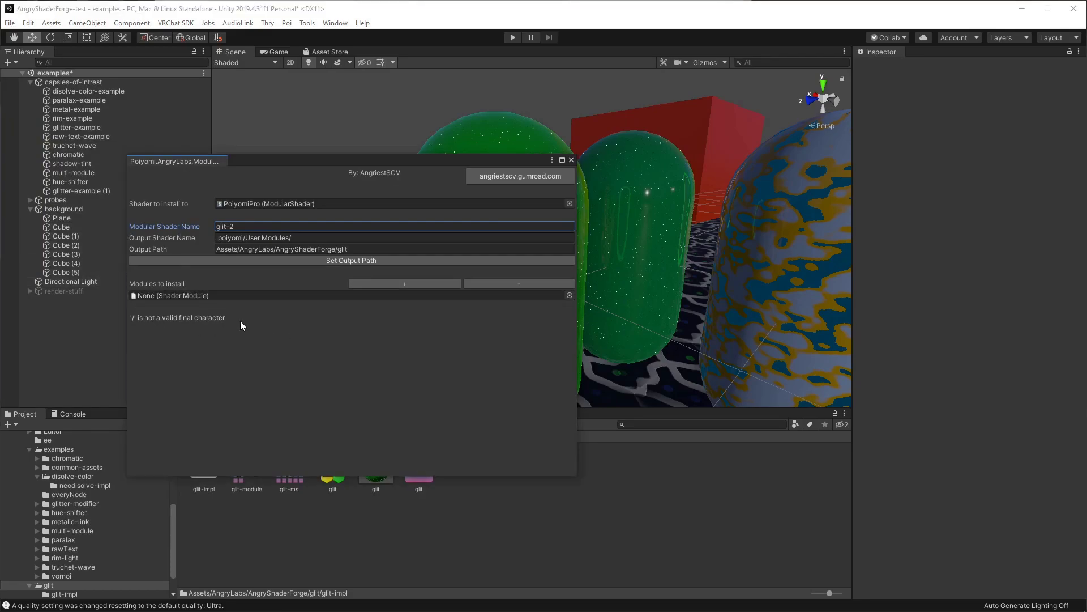
left_click(570, 295)
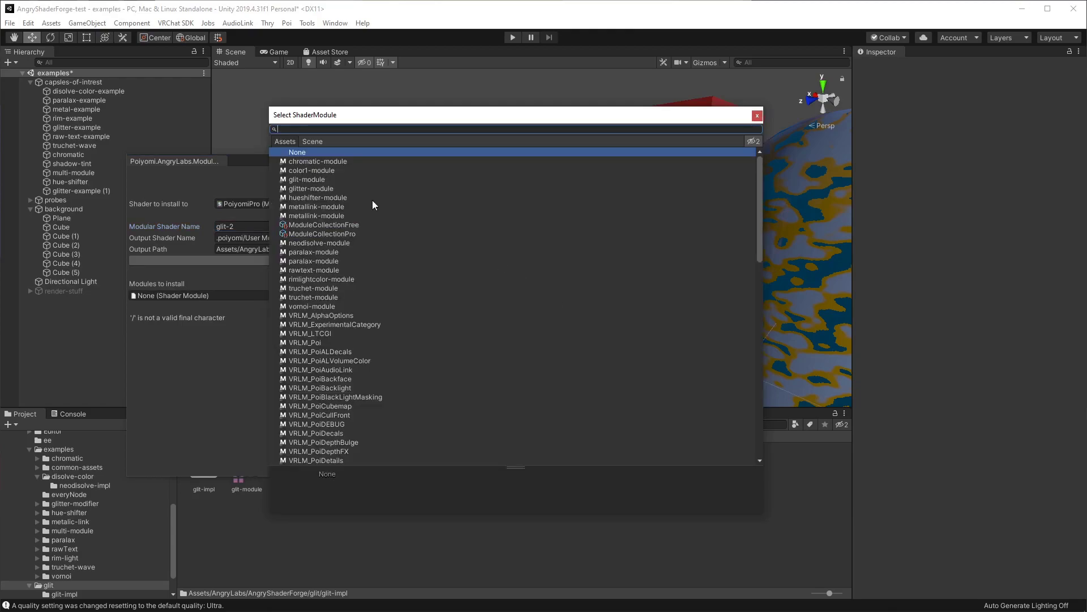
double_click(314, 179)
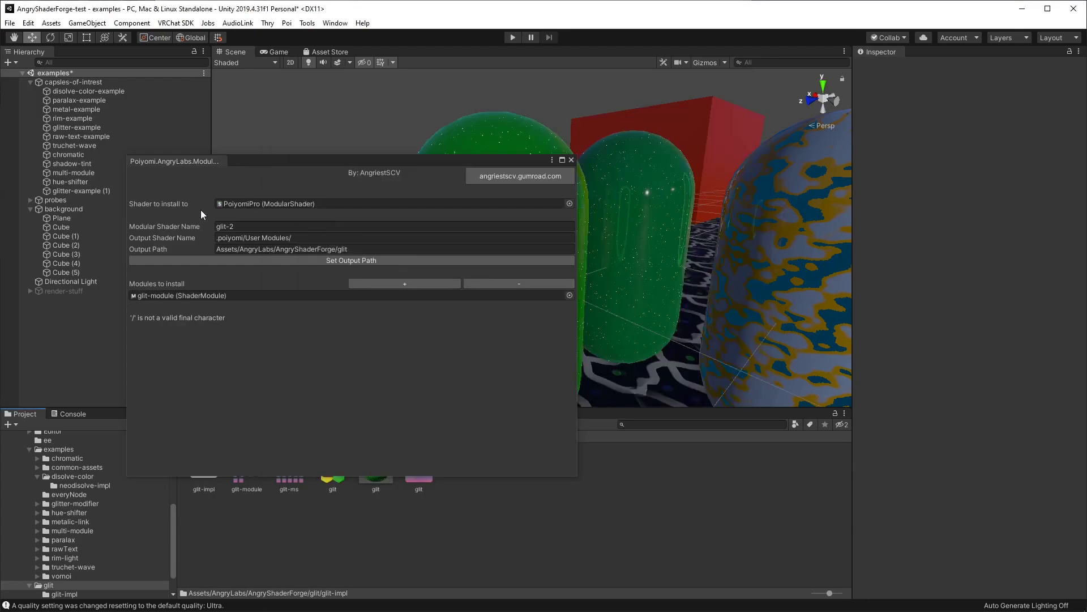
Set the output shader name to .poiyomi/User Modules/glit-2, install the module and close the installer.
left_click(312, 238)
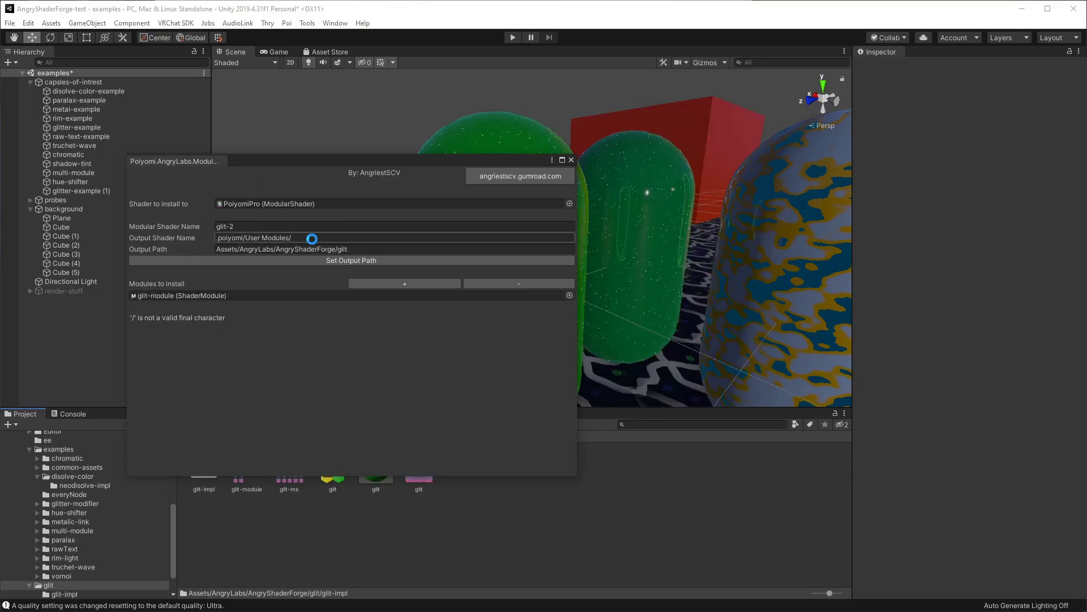
left_click(313, 237)
left_click(314, 237)
key("BackSpace")
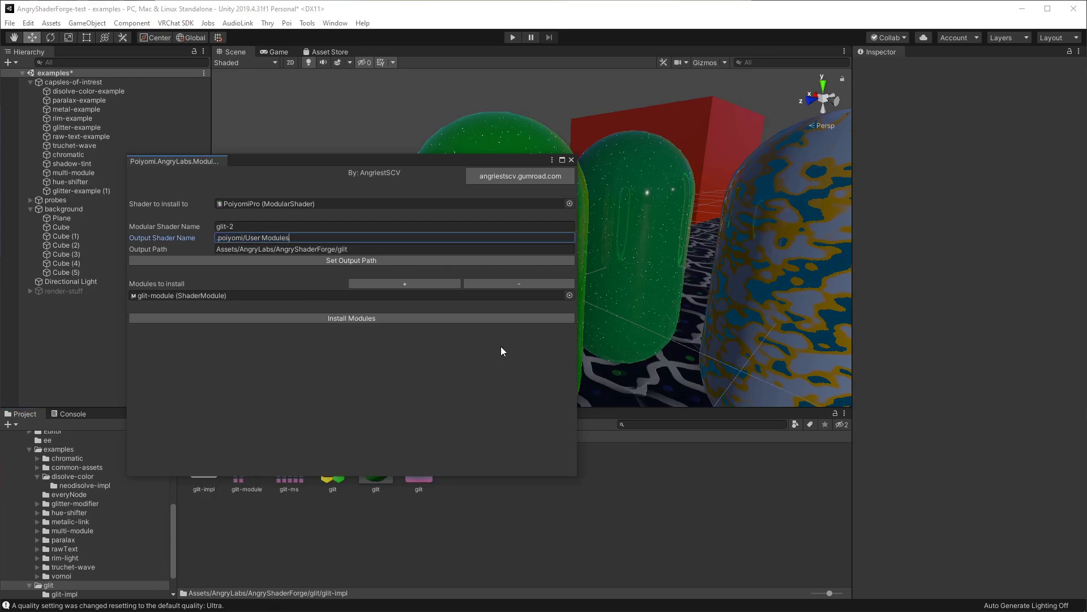
type("/glit-2")
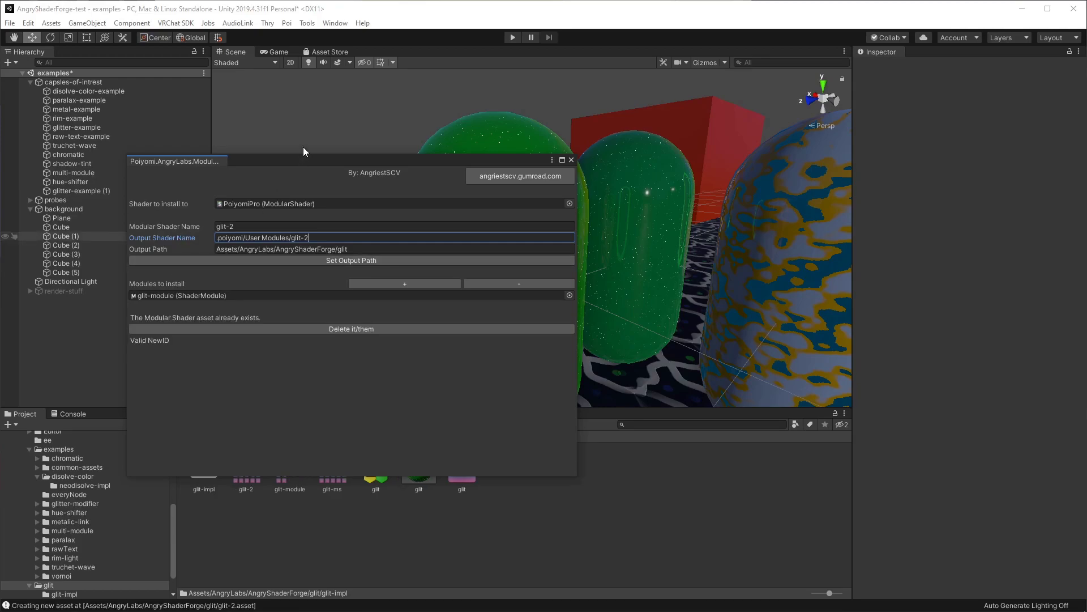
left_click(571, 160)
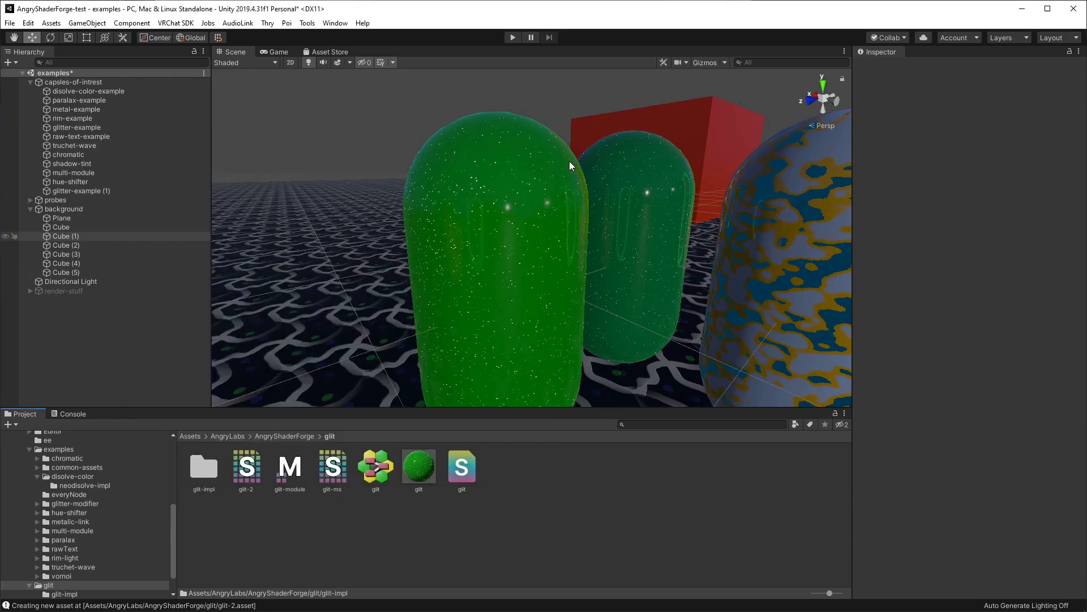
Generate the shader from the glit-2 modular shader asset into the AngryLabs/AngryShaderForge/glit folder.
left_click(250, 468)
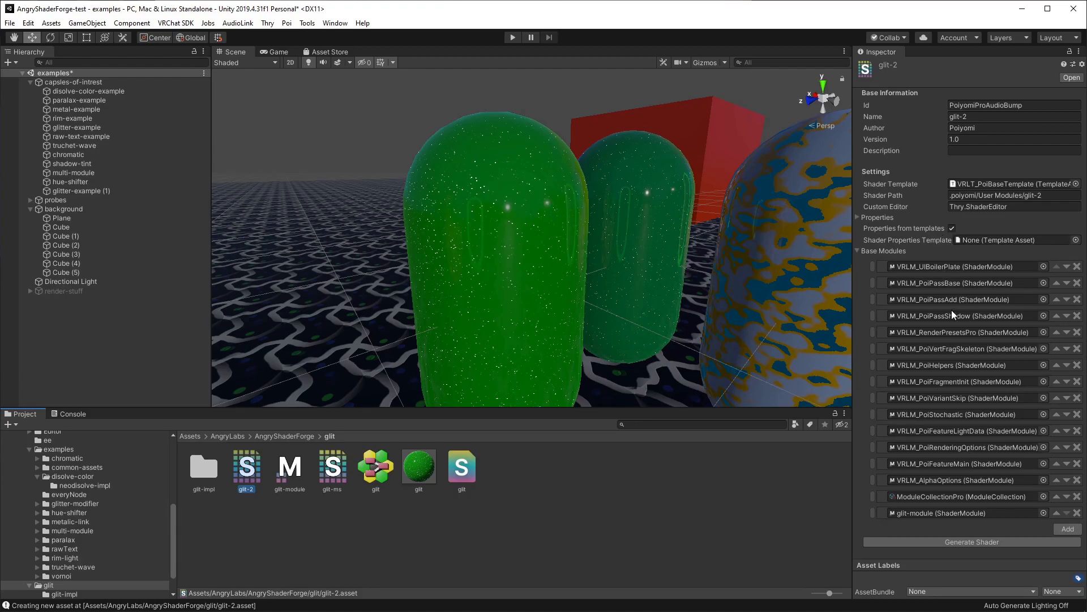
left_click(940, 510)
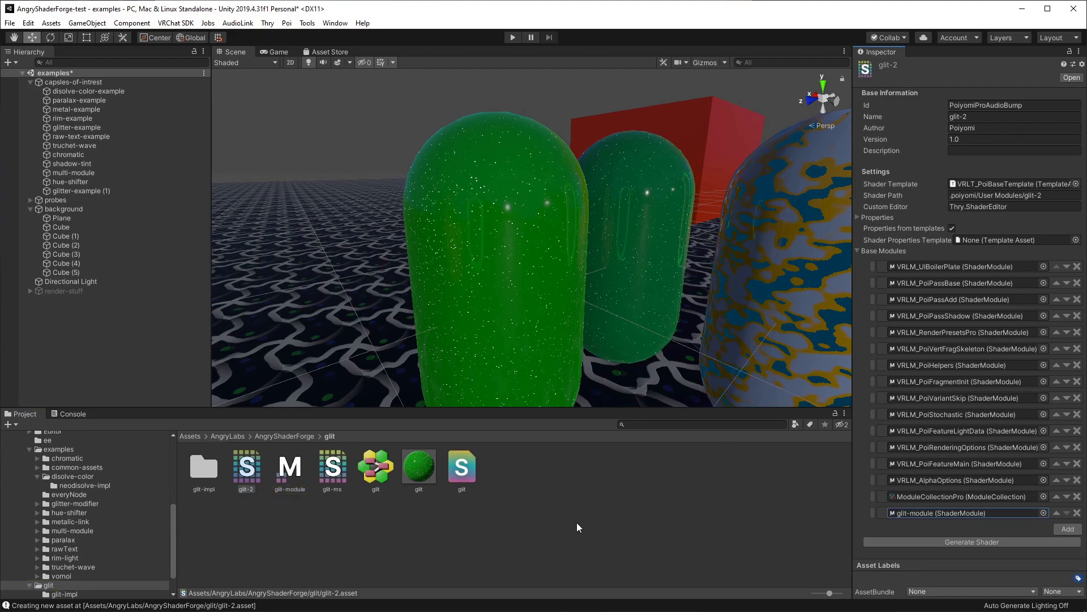
left_click(963, 542)
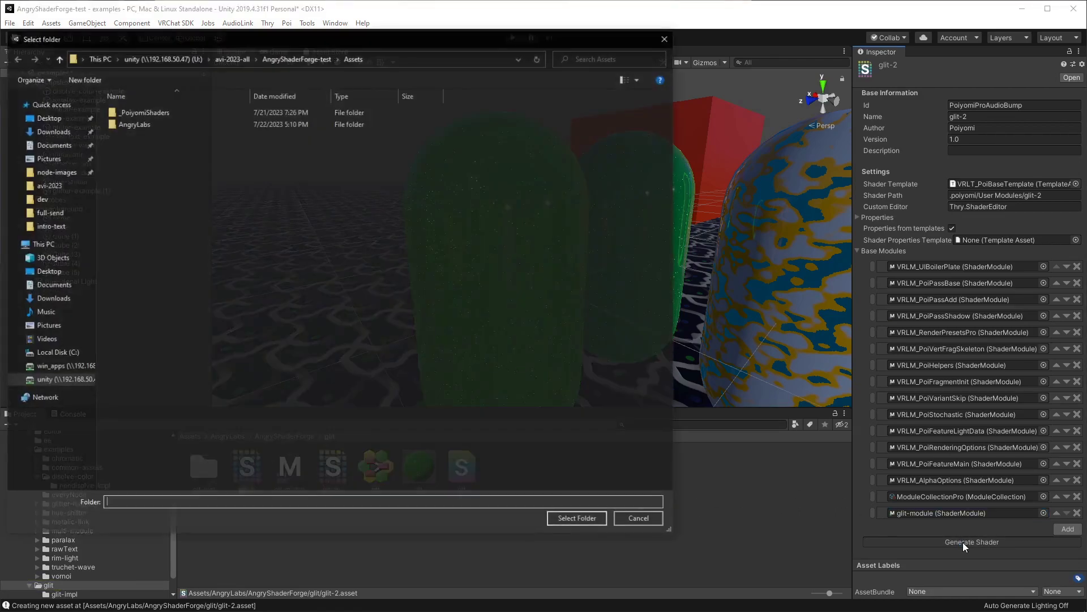
double_click(130, 123)
double_click(130, 122)
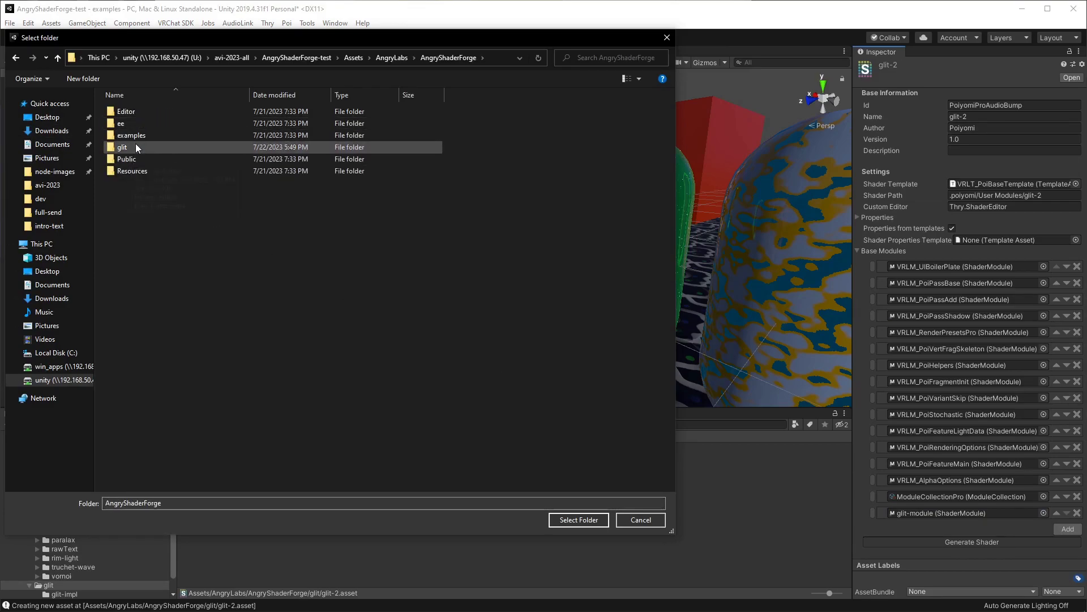
double_click(135, 146)
left_click(576, 519)
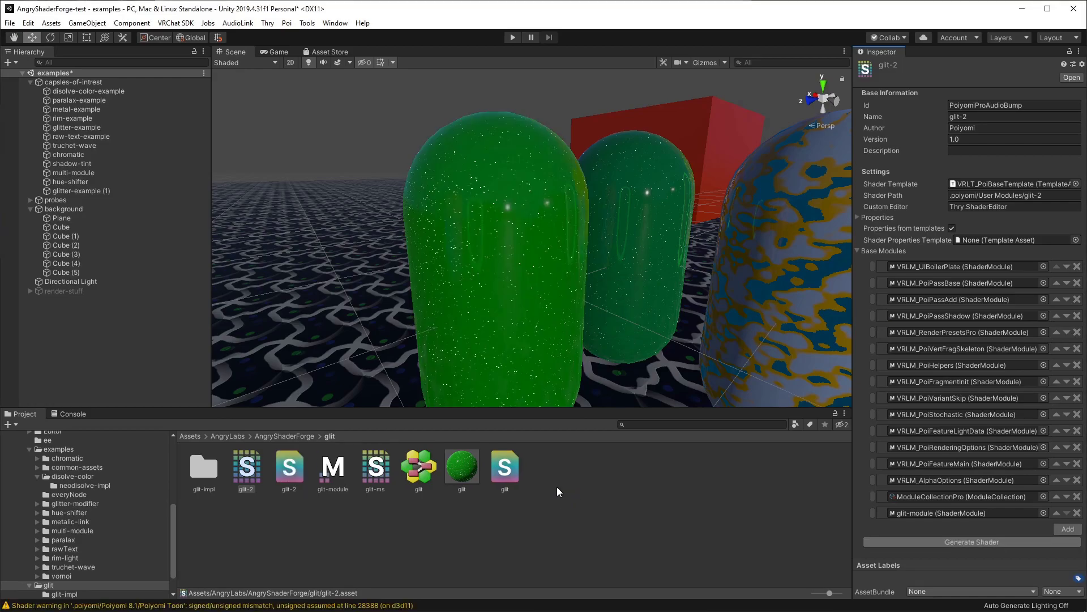
Duplicate the bright green glitter capsule and move the copy along the Z axis to about Z 2.64.
scroll(612, 260, "down", 6)
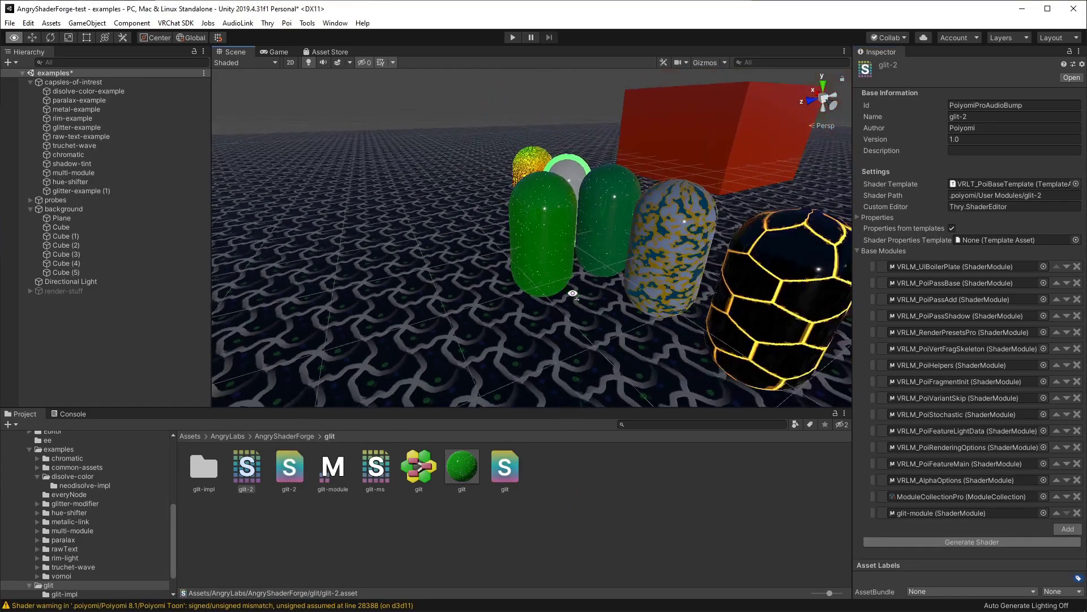
scroll(550, 263, "up", 8)
left_click(550, 236)
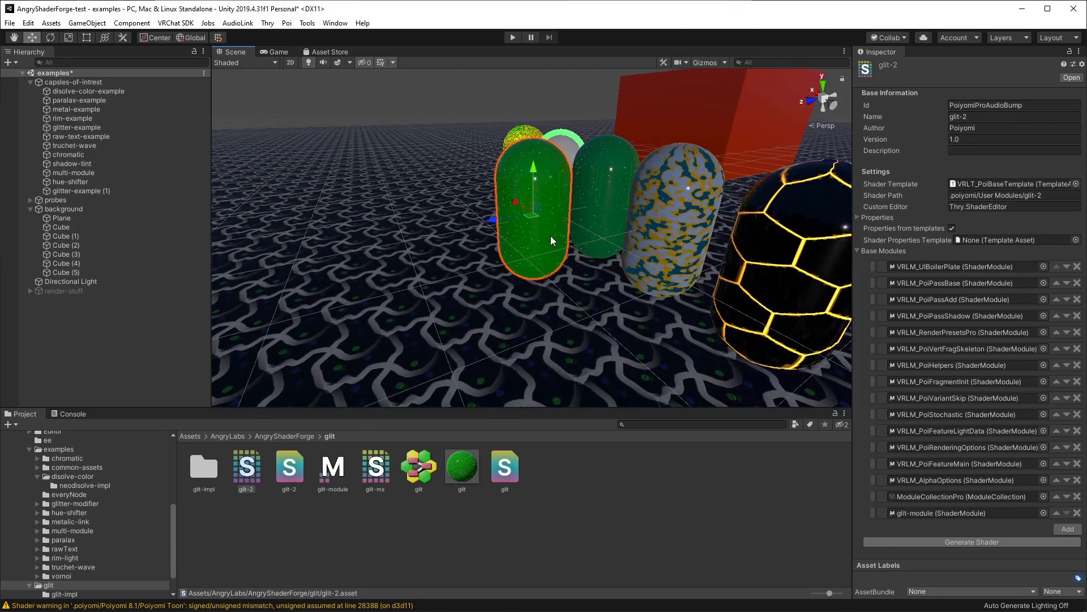
key("ctrl+d")
left_click_drag(493, 220, 417, 247)
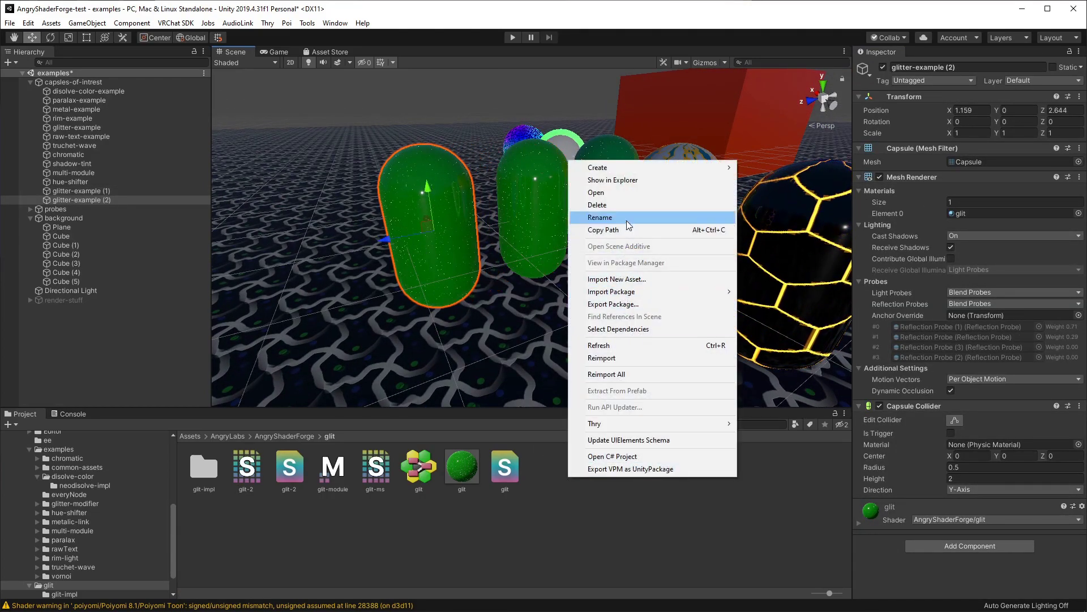
Create a new material named glit-2 in the glit folder.
mouse_move(640, 171)
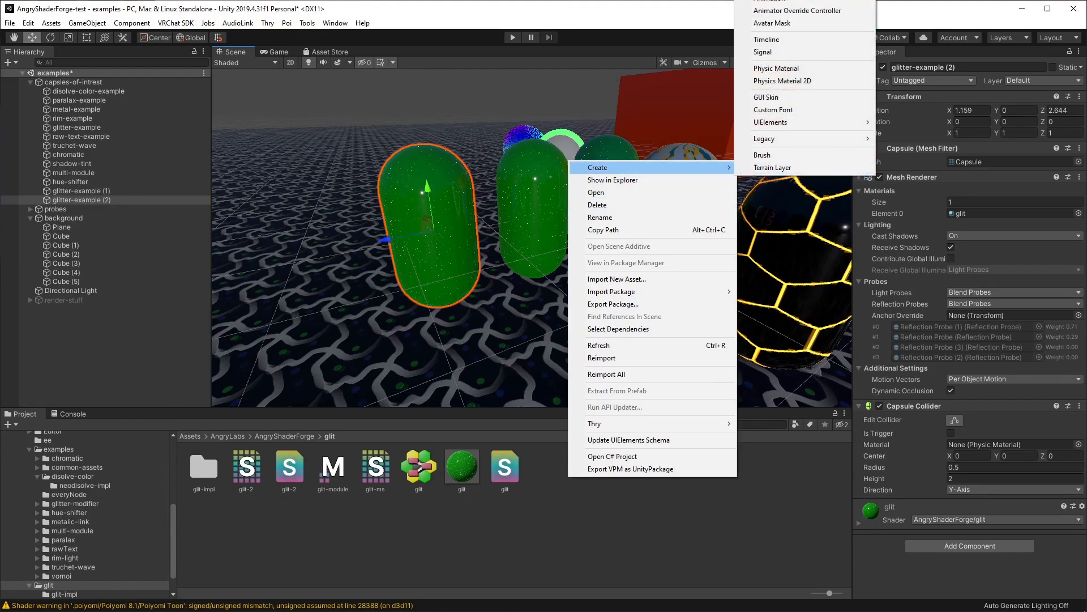
left_click(773, 5)
type("glit-2")
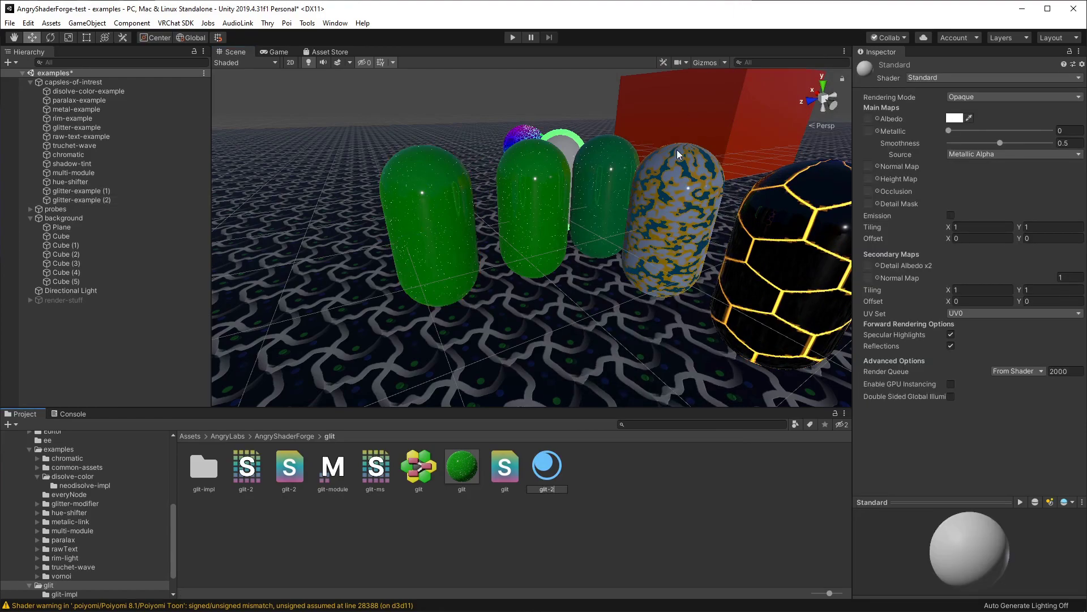
key("Return")
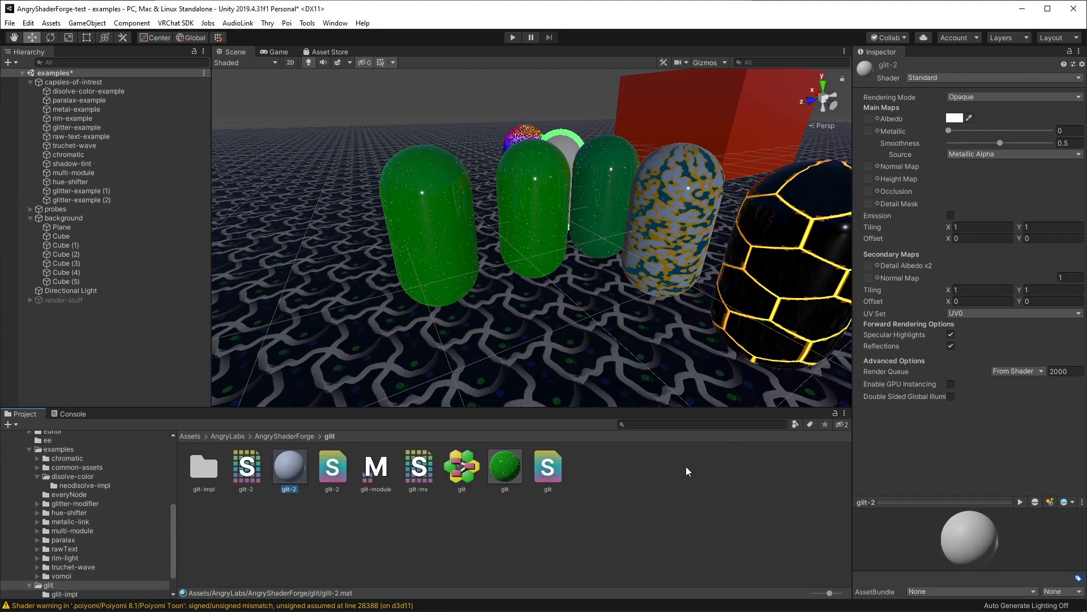
Apply the glit-2 material to the duplicated capsule and assign the generated glit-2 shader to that material.
left_click_drag(292, 477, 451, 249)
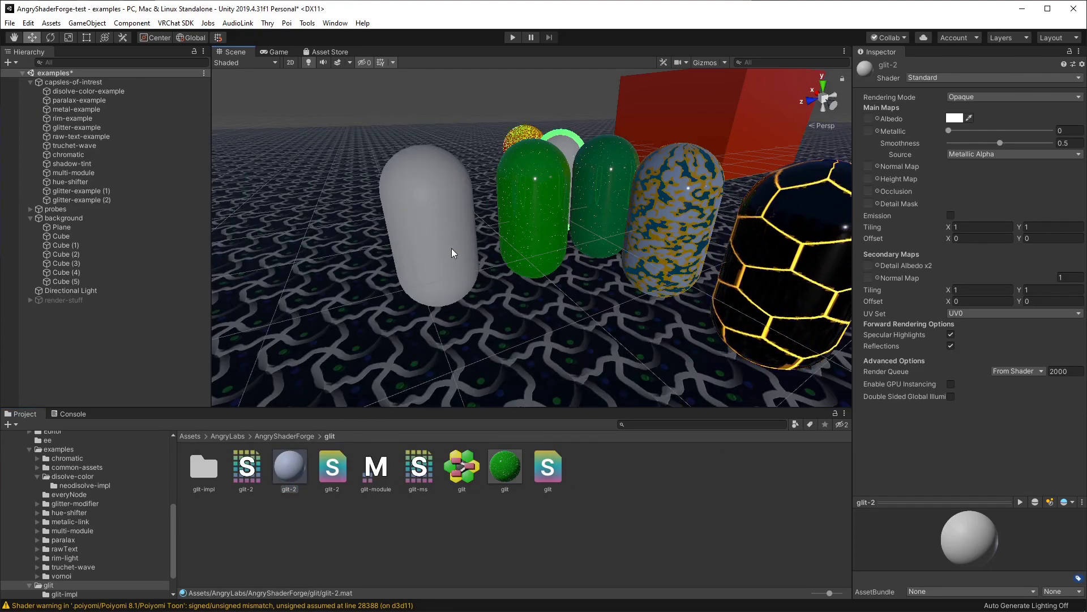
left_click_drag(332, 468, 291, 467)
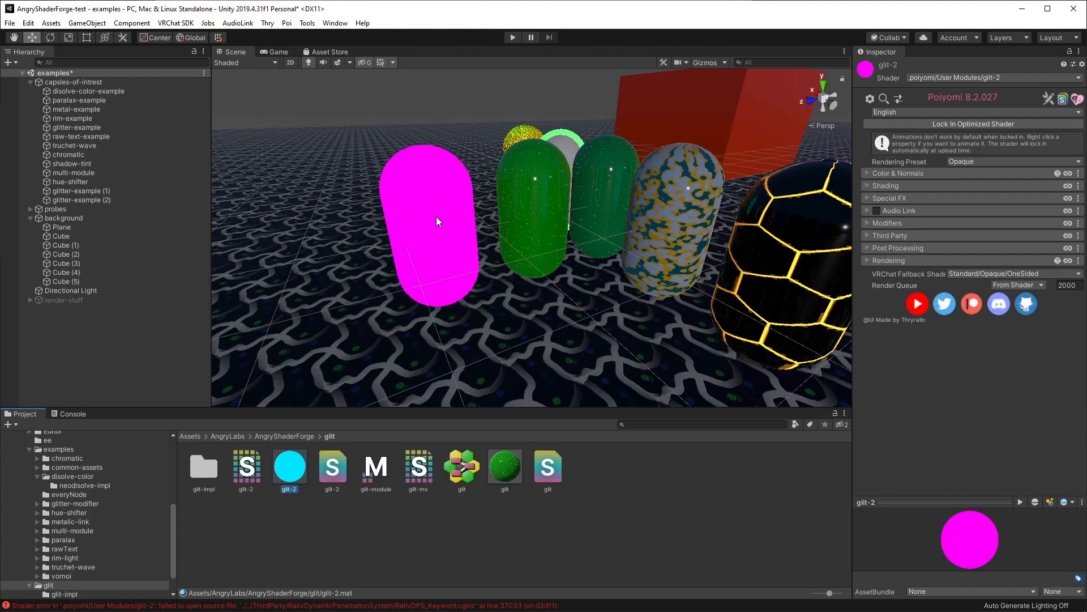
Patch the generated glit-2 shader with Angry Shader Forge's Public Shader Patcher, close the patcher and select the duplicated capsule.
left_click(307, 23)
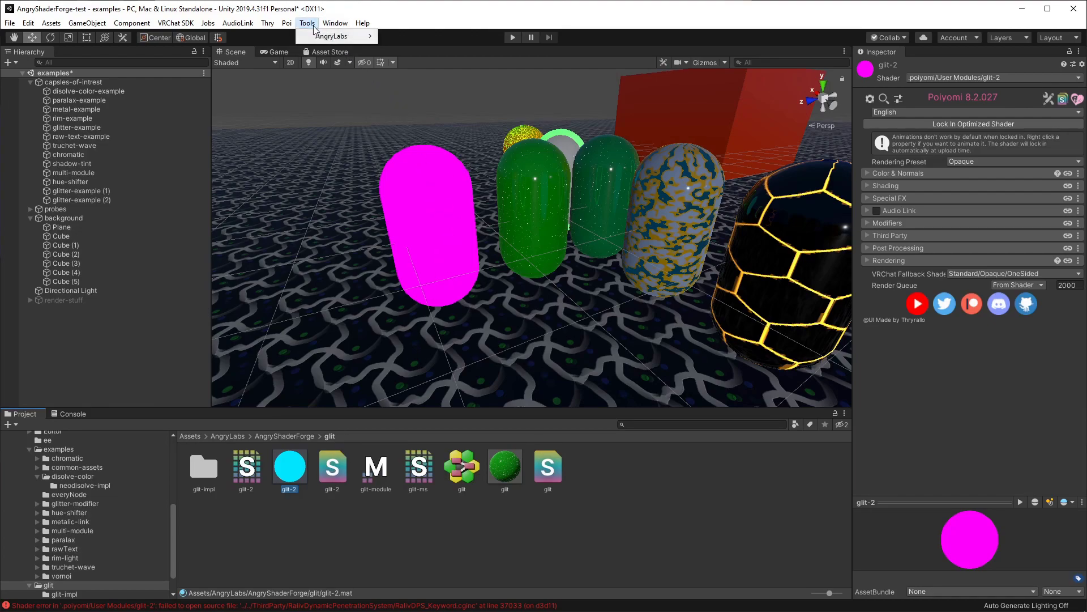
mouse_move(340, 36)
mouse_move(424, 39)
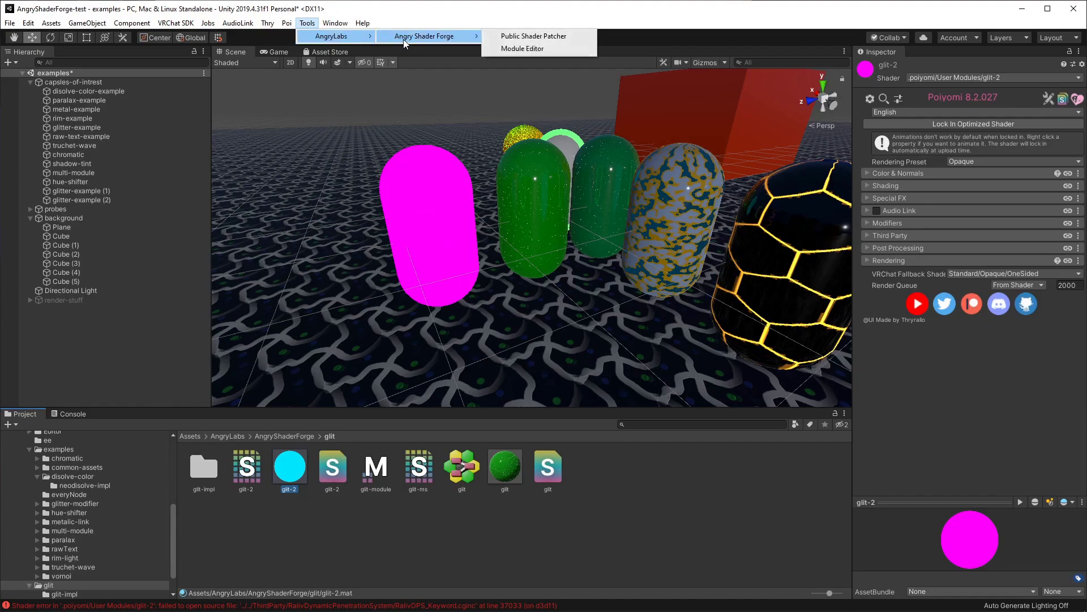
left_click(547, 37)
left_click_drag(653, 122, 714, 146)
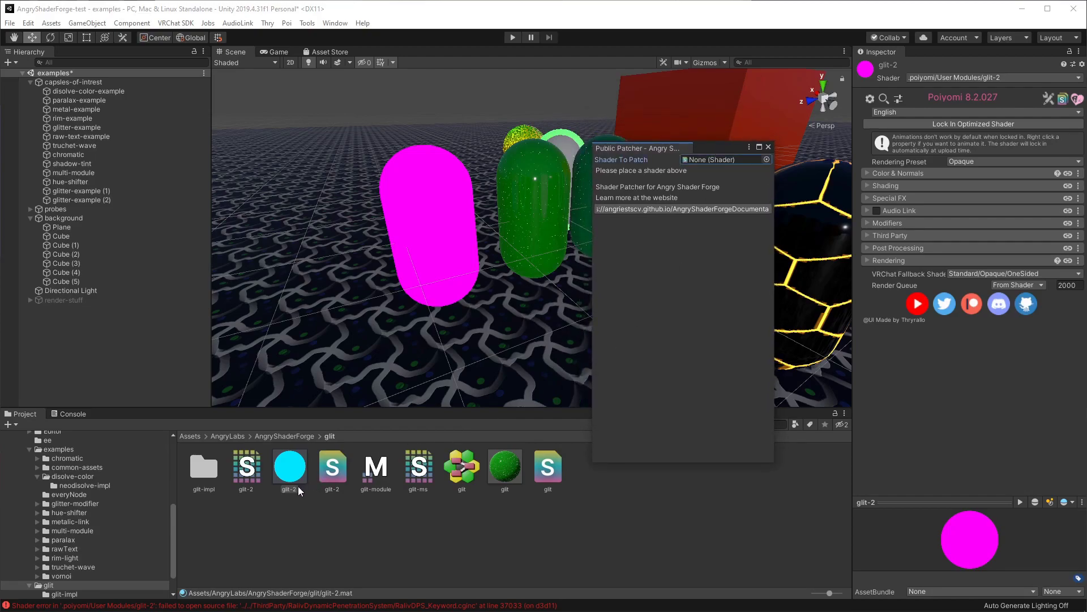
left_click_drag(332, 468, 712, 161)
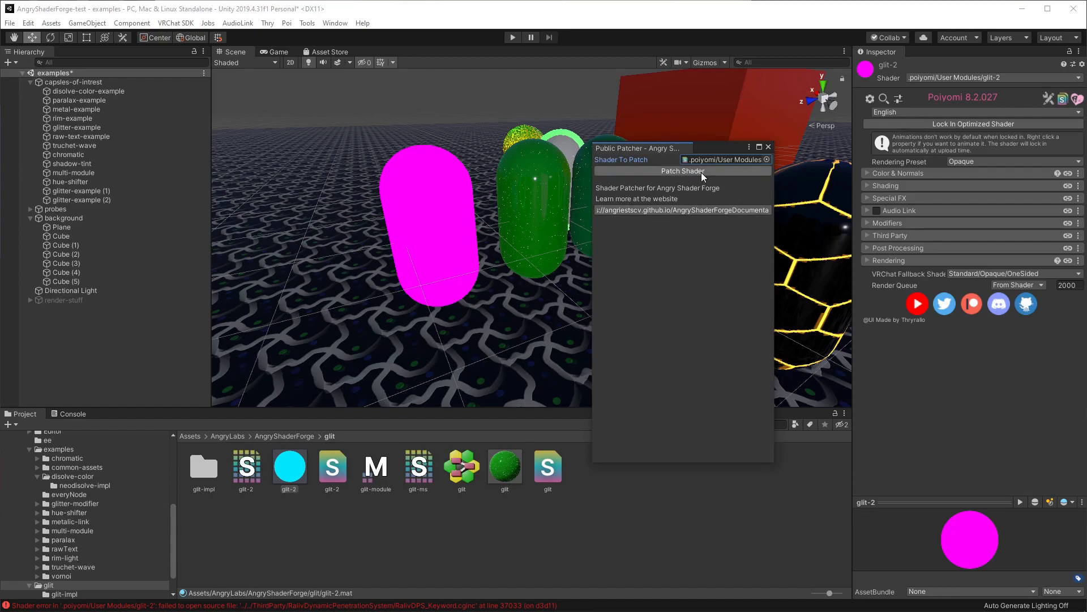
left_click(701, 171)
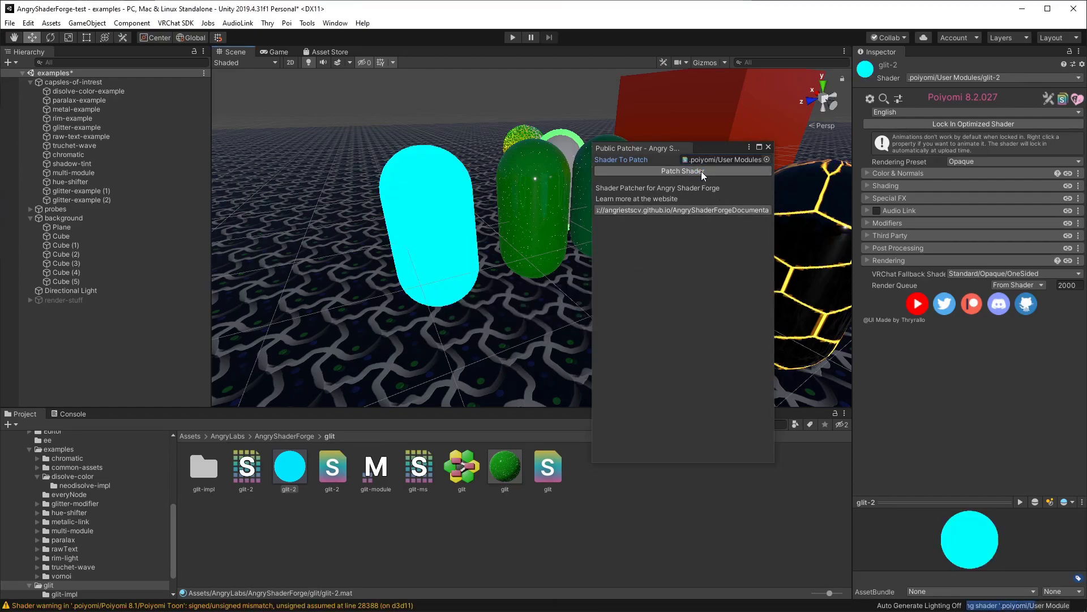
left_click(769, 147)
left_click(442, 247)
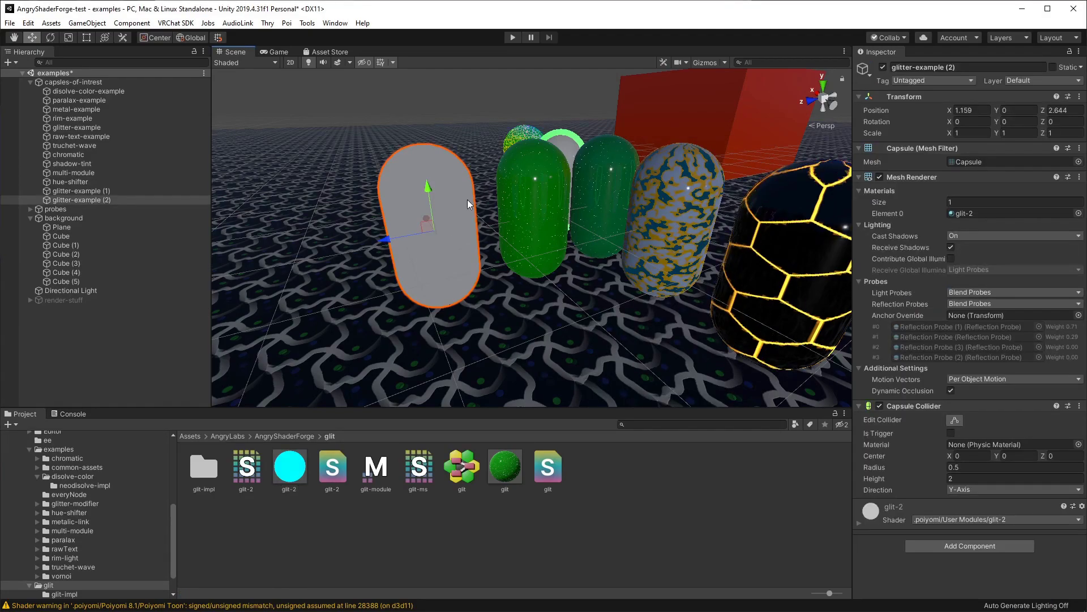
Enter play mode, return to the Scene view and enable the render-stuff object.
left_click(512, 38)
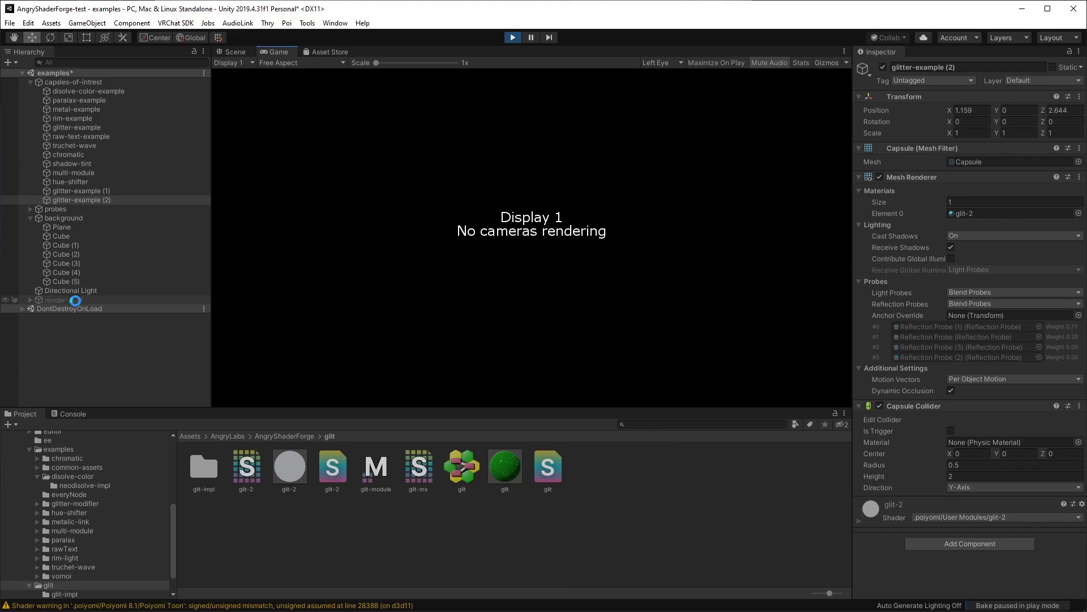
left_click(75, 300)
left_click(232, 49)
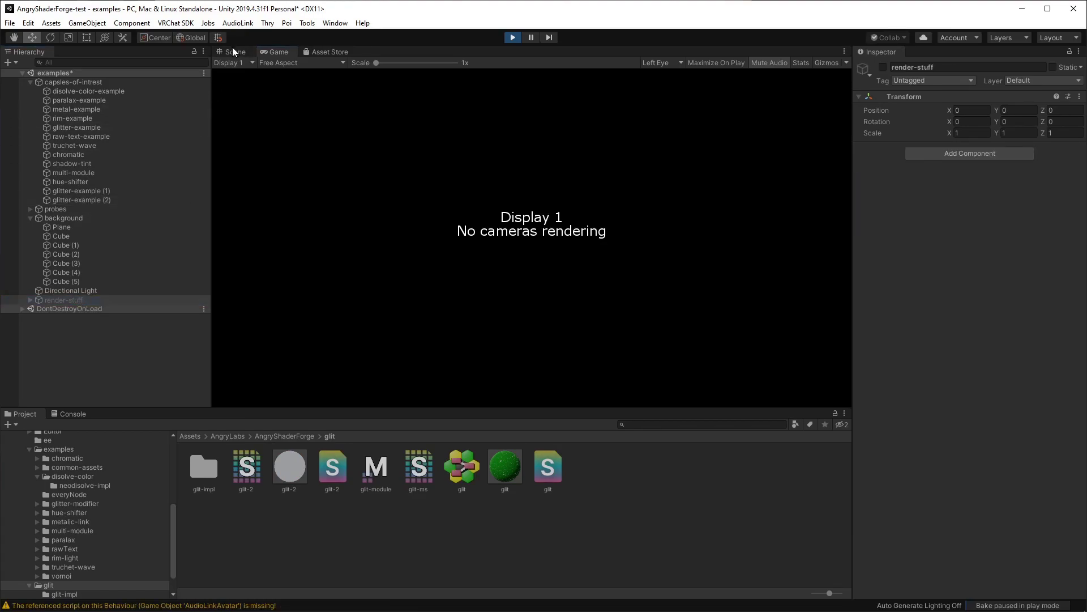
left_click(882, 67)
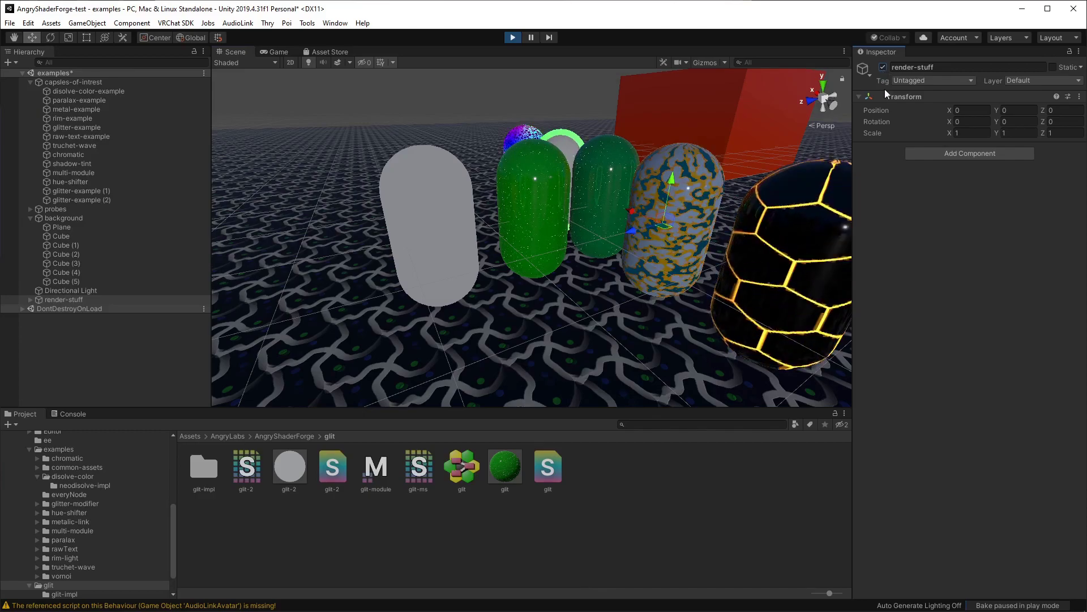
Expand the duplicated capsule's glit-2 material and enable Audio Link.
left_click(424, 257)
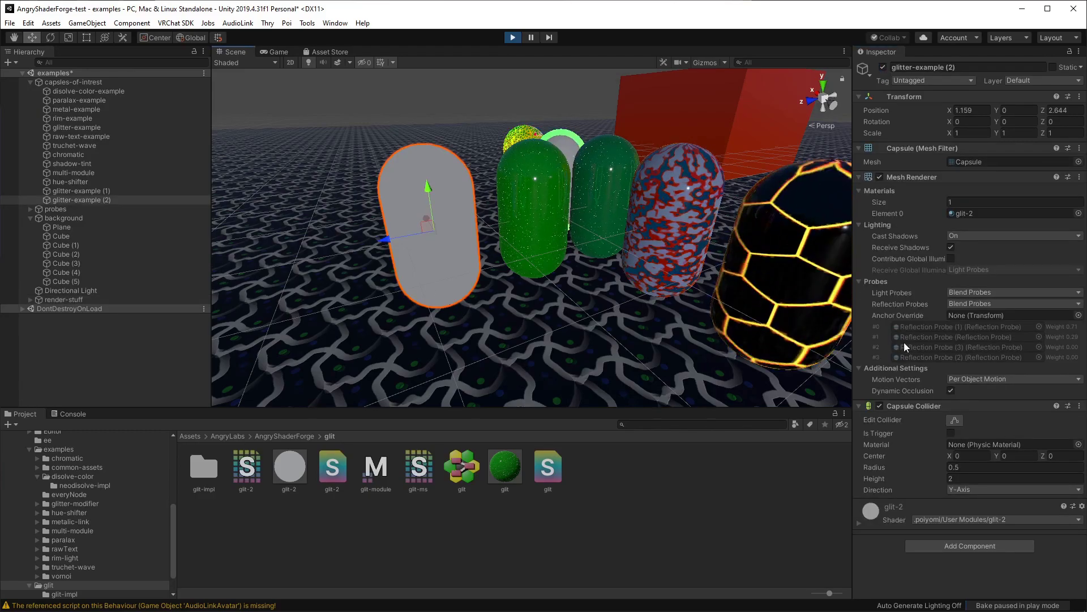
left_click(860, 522)
scroll(903, 353, "down", 5)
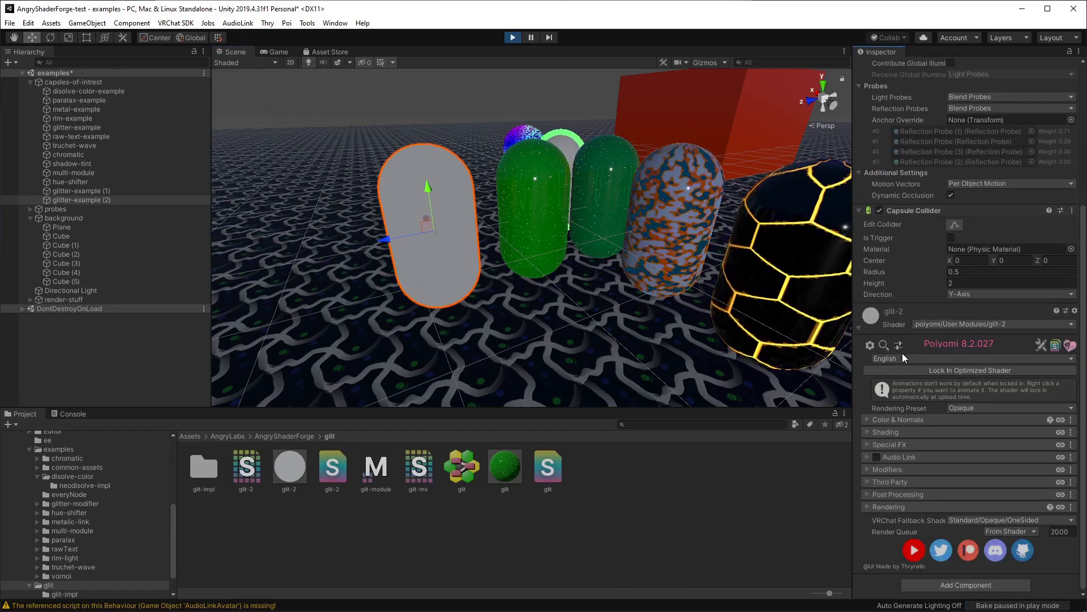
left_click(878, 457)
Enable the Glitter / Sparkle effect in the material's Special FX section and expand its settings.
left_click(871, 445)
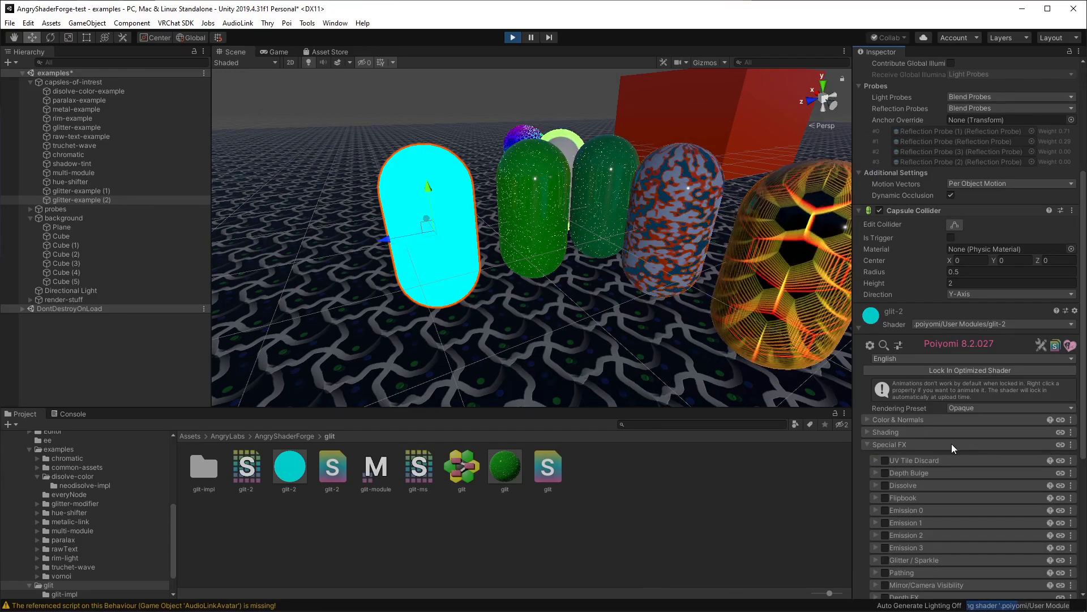
scroll(951, 443, "down", 6)
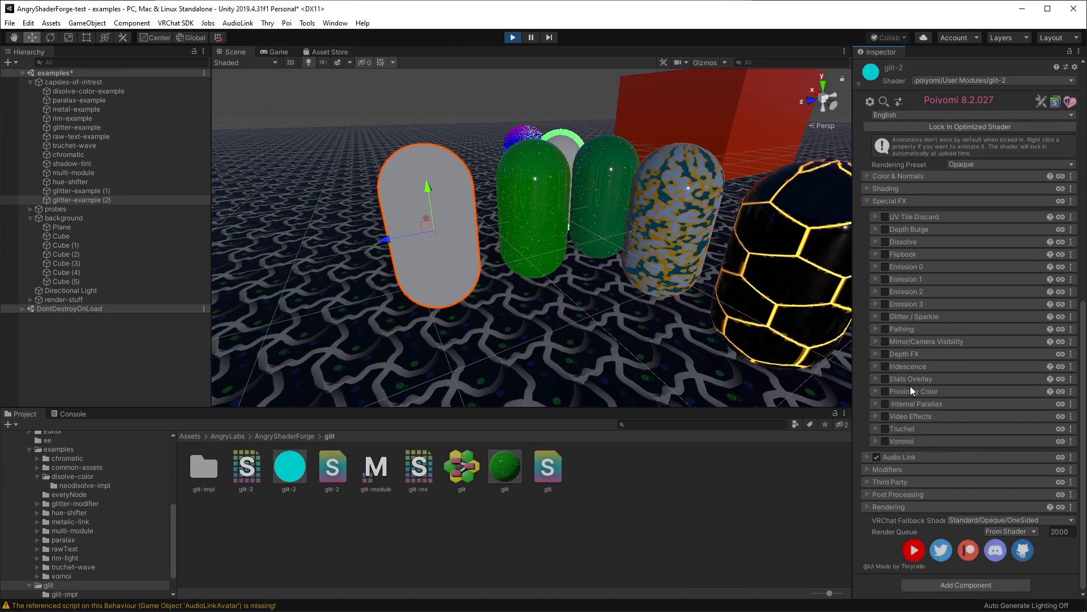
left_click(875, 315)
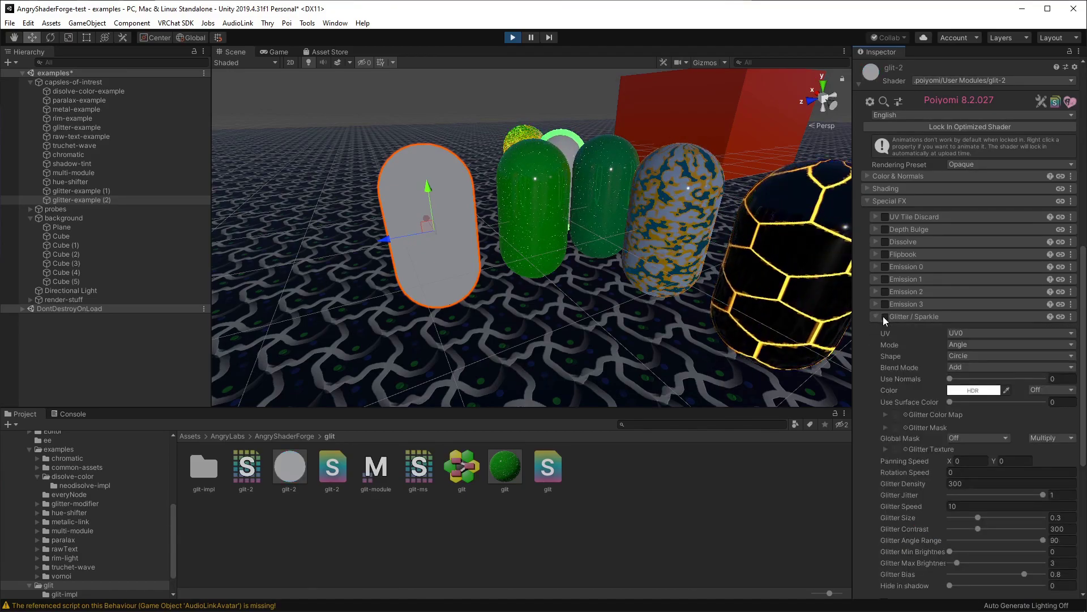
left_click(883, 316)
Set the Glitter / Sparkle color to pure red (RGB 255, 0, 0) and view the capsule in the scene.
scroll(895, 391, "down", 3)
scroll(896, 390, "down", 3)
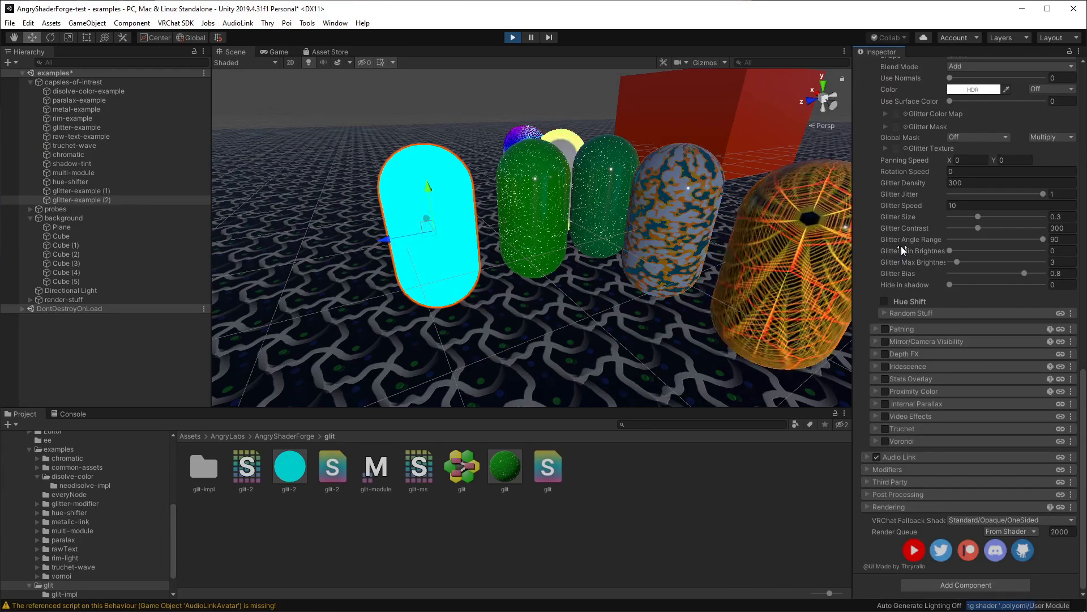
left_click(968, 192)
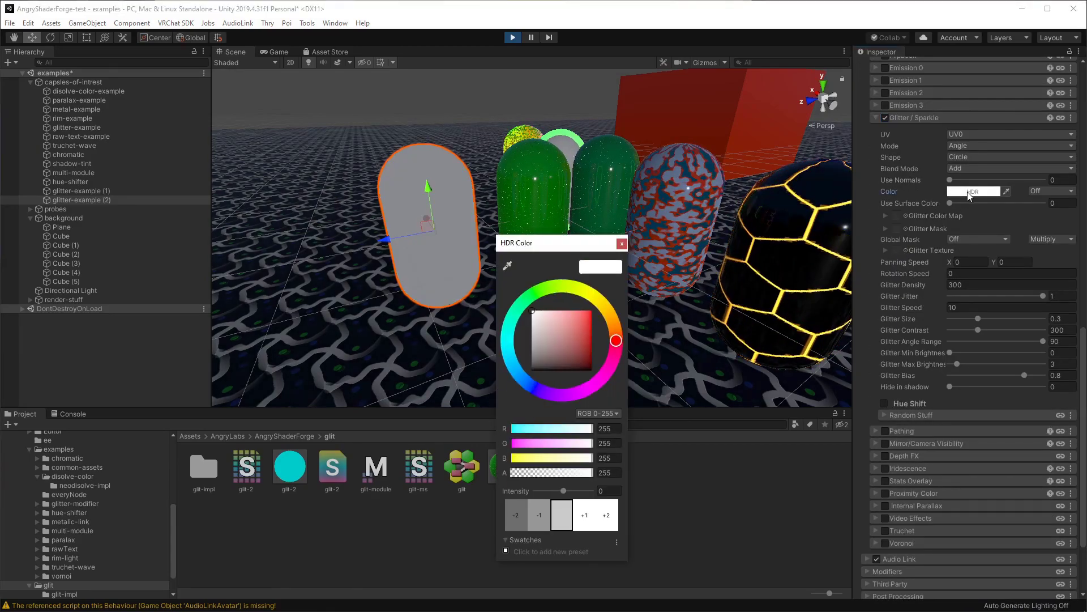
left_click_drag(568, 321, 596, 297)
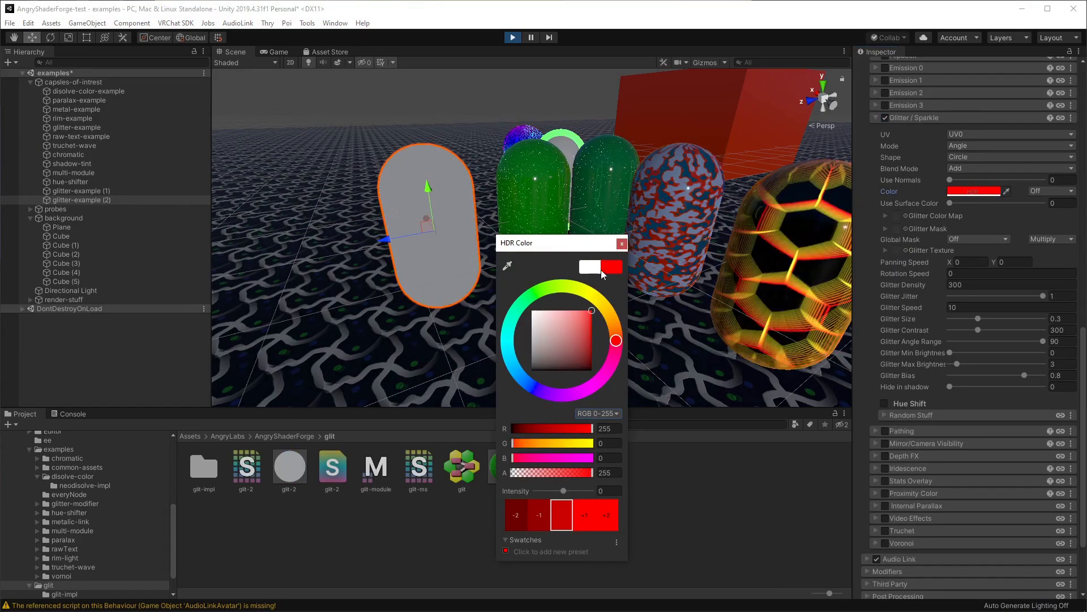
left_click(622, 244)
key("w")
mouse_move(617, 237)
right_mouse_down()
mouse_move(591, 203)
mouse_move(623, 256)
right_mouse_up()
key("s")
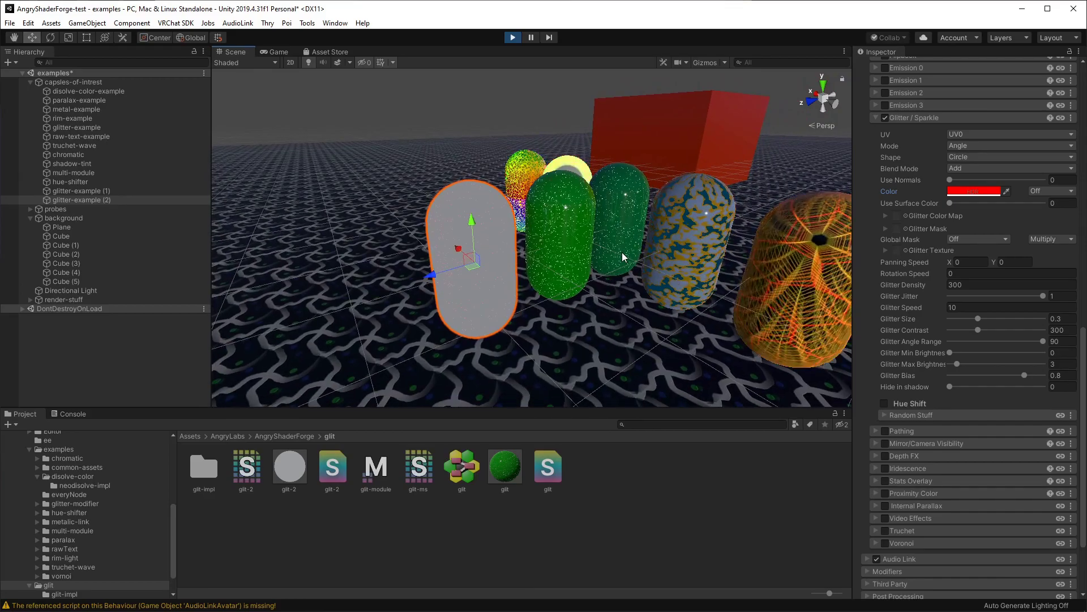